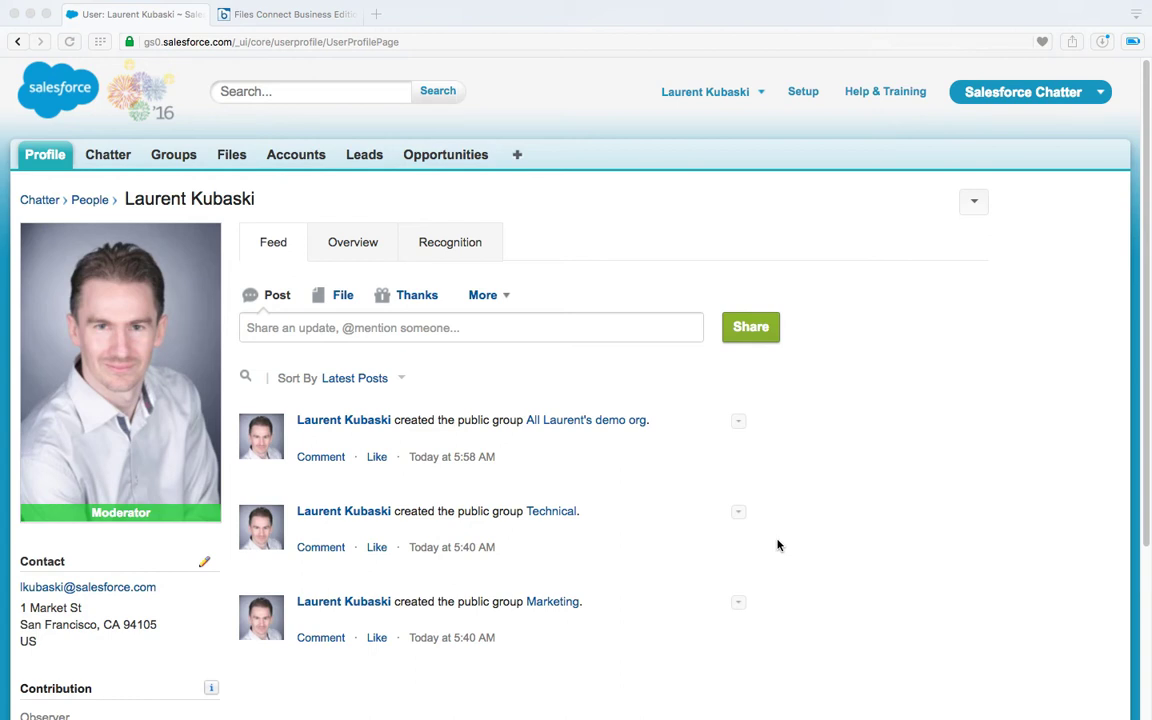
- Find the Files Connect settings page in Setup by searching for "files connect" and open it
left_click(811, 114)
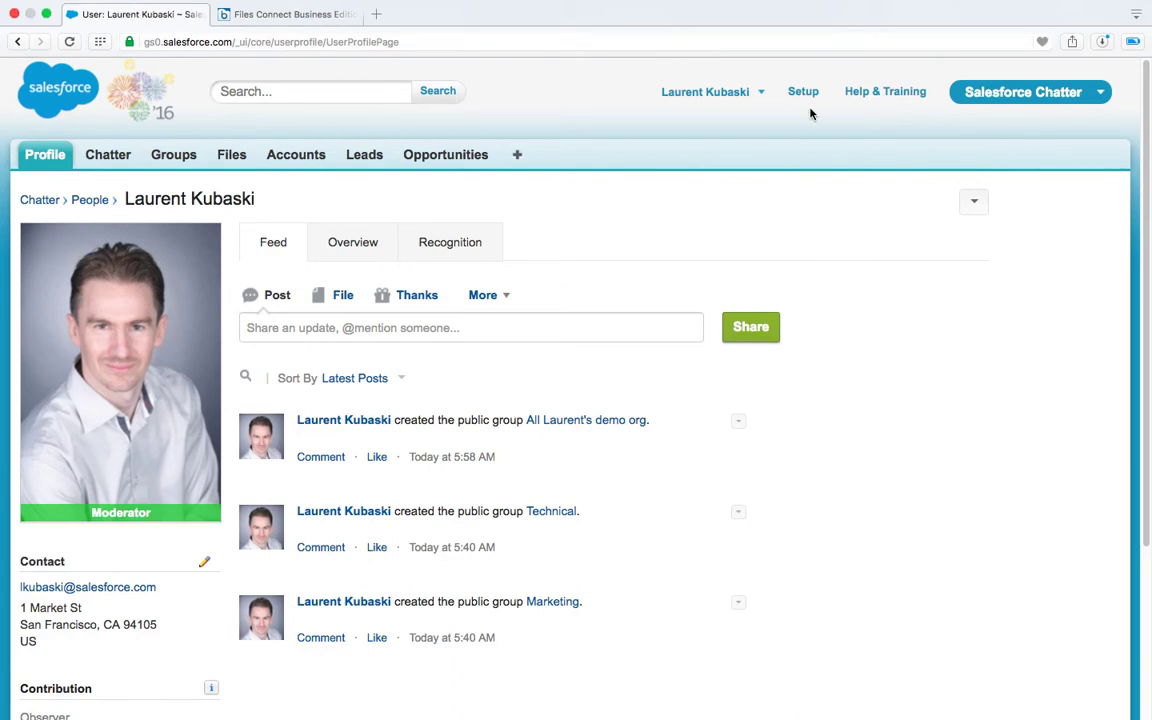
left_click(801, 91)
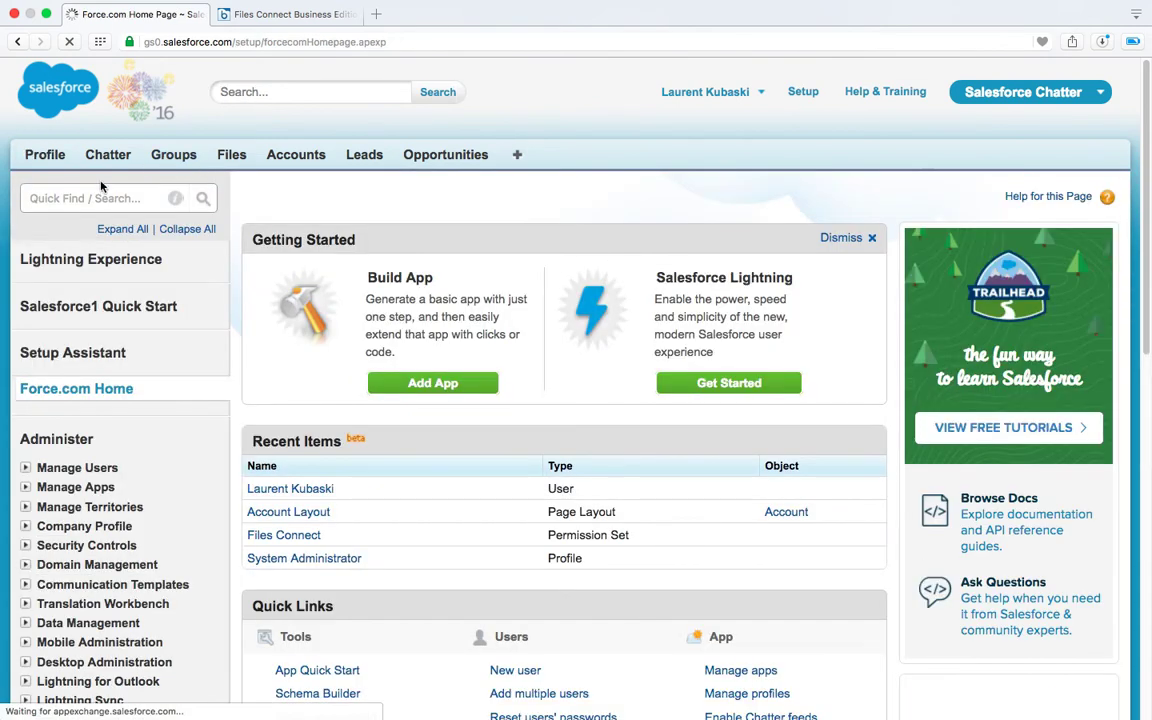
left_click(85, 197)
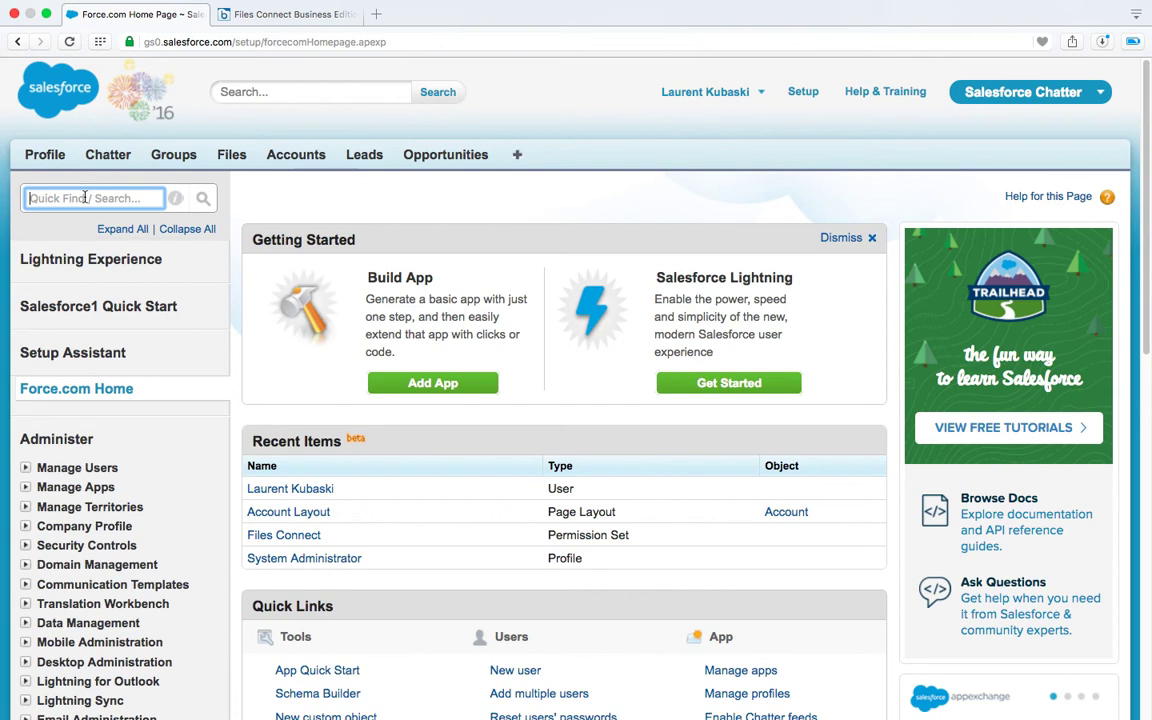
type("files connect")
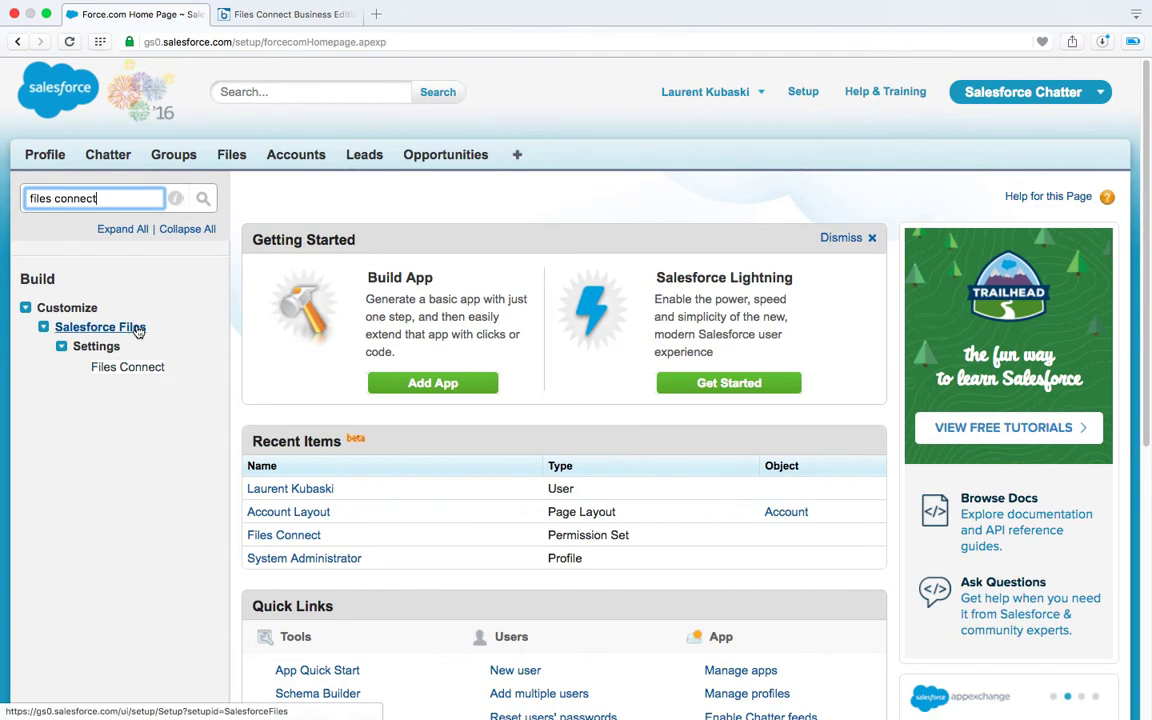
left_click(122, 369)
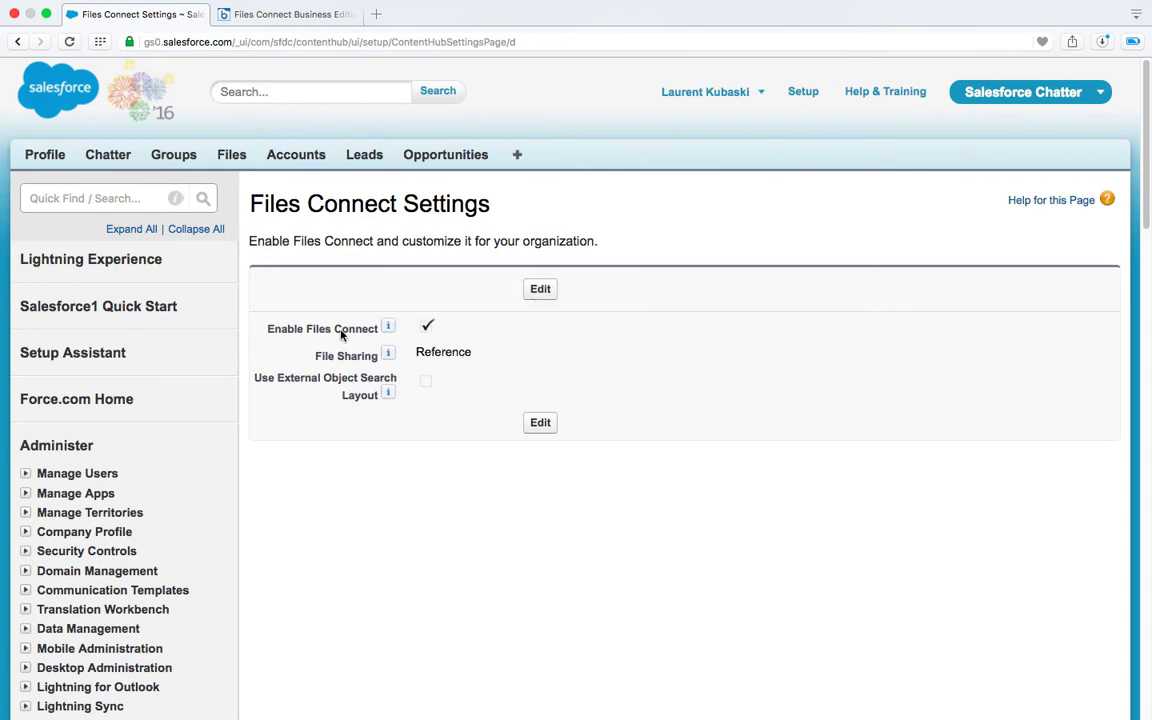
- Open the Permission Sets list in Setup and view the form for creating a new set, leaving it without saving
left_click(126, 198)
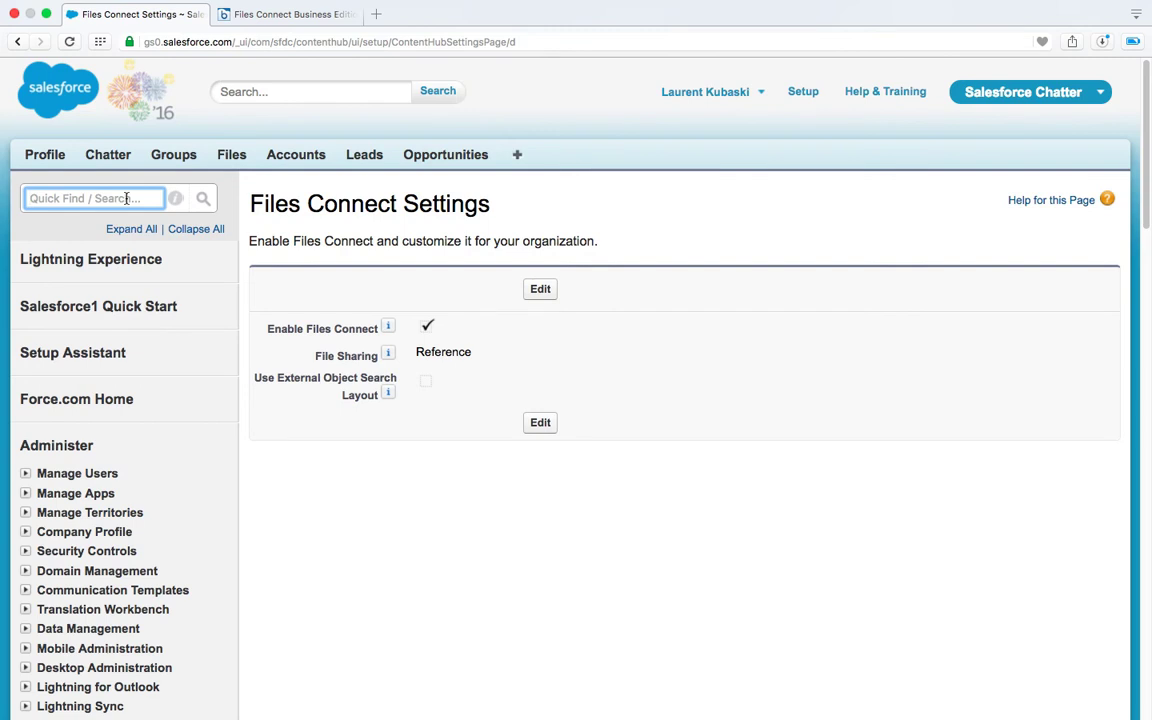
type("perm")
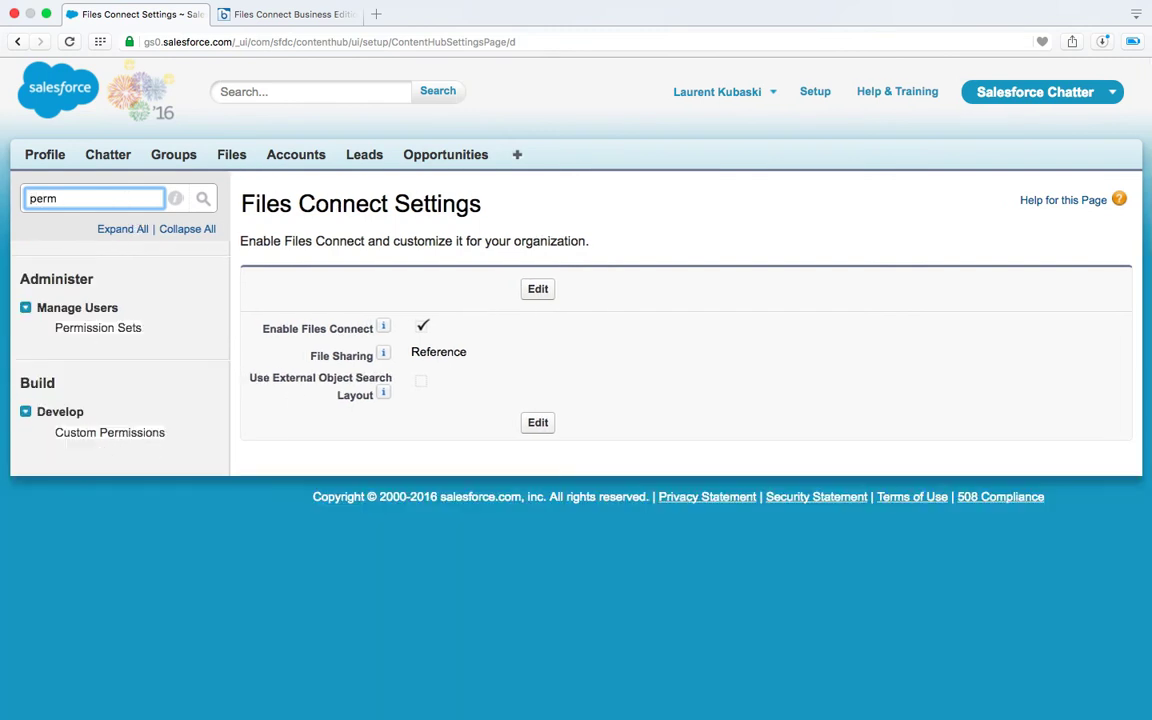
left_click(99, 333)
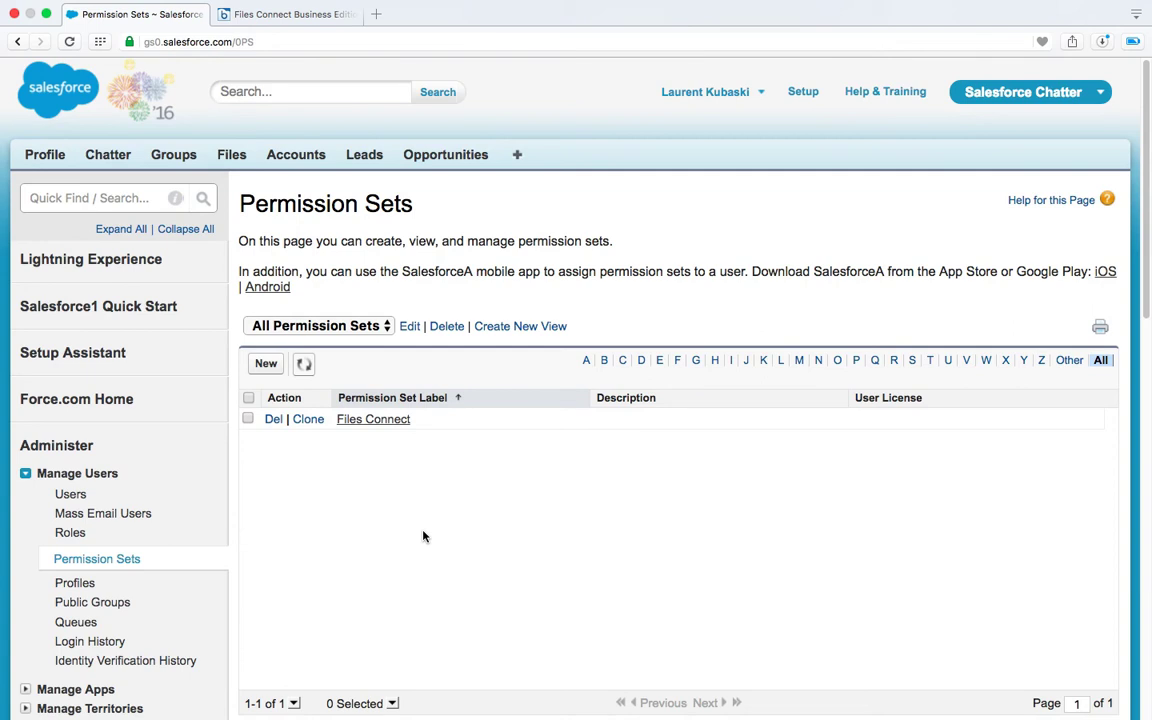
left_click(266, 365)
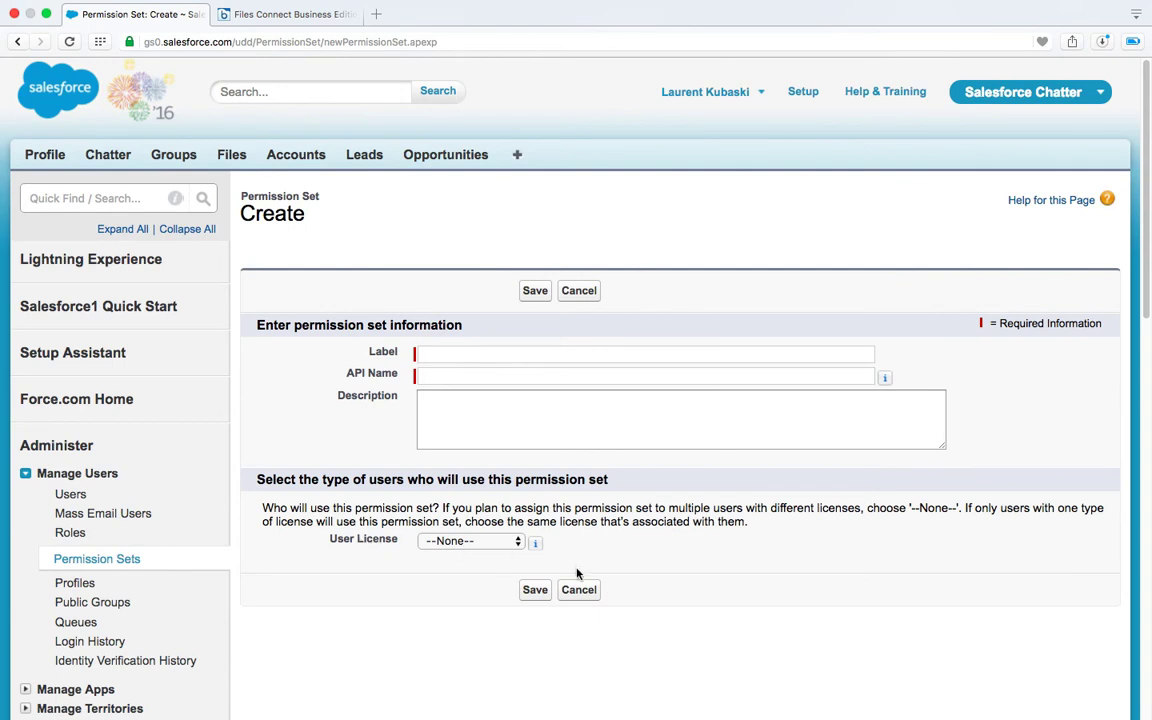
left_click(588, 589)
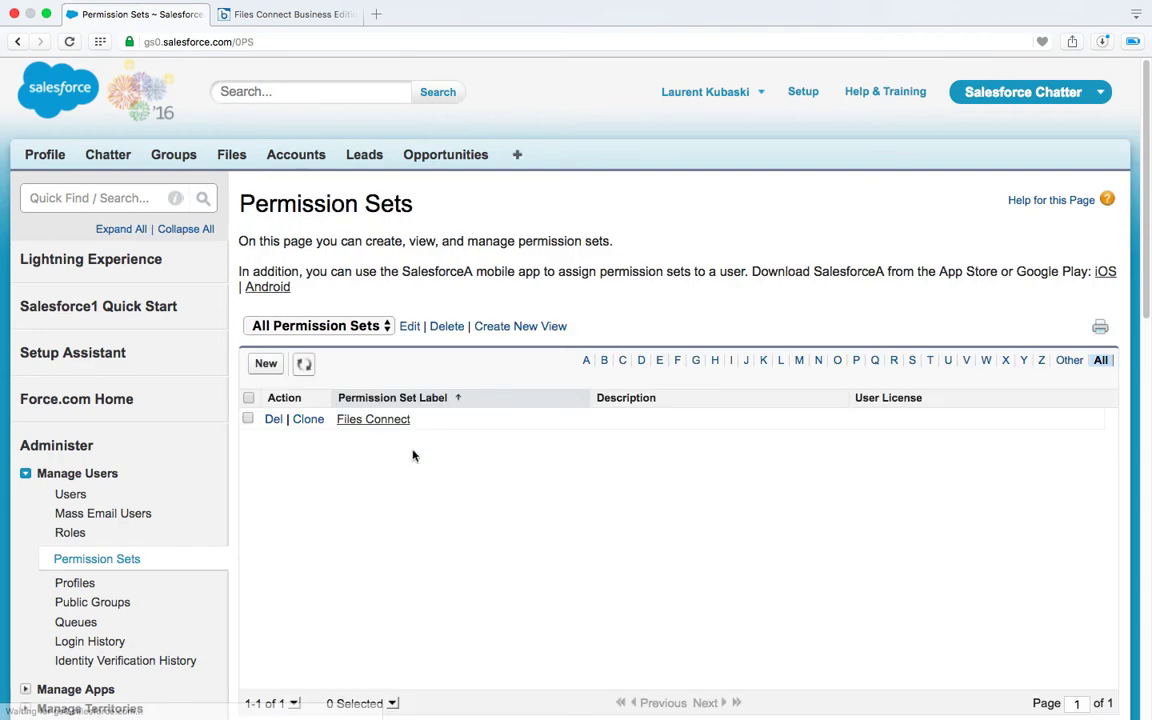
- Locate the Files Connect Cloud system permission in the Files Connect permission set, and view the set's assigned users
left_click(375, 423)
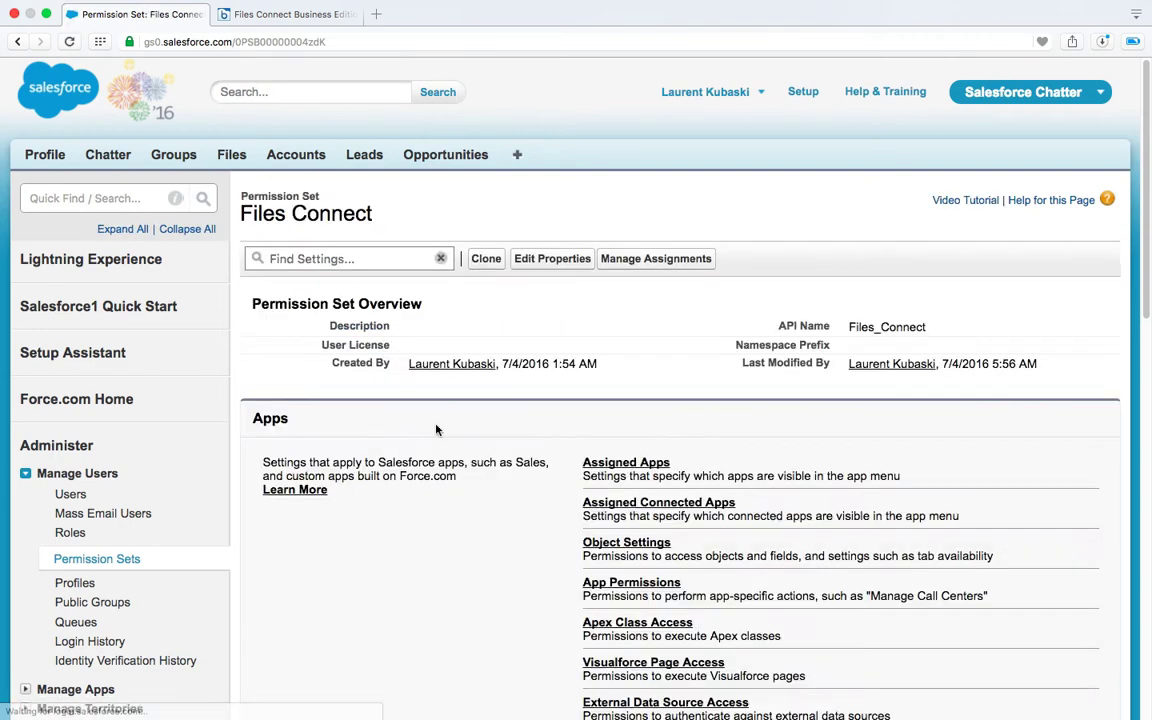
scroll(489, 456, "down", 5)
scroll(494, 458, "down", 2)
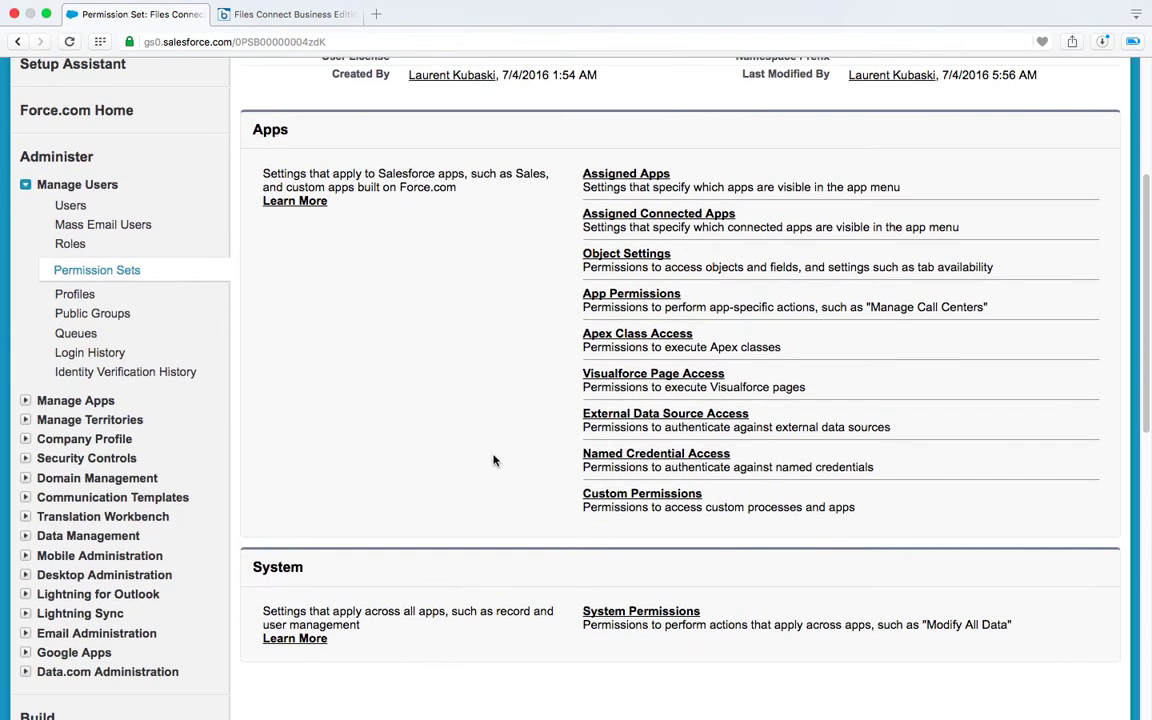
left_click(645, 614)
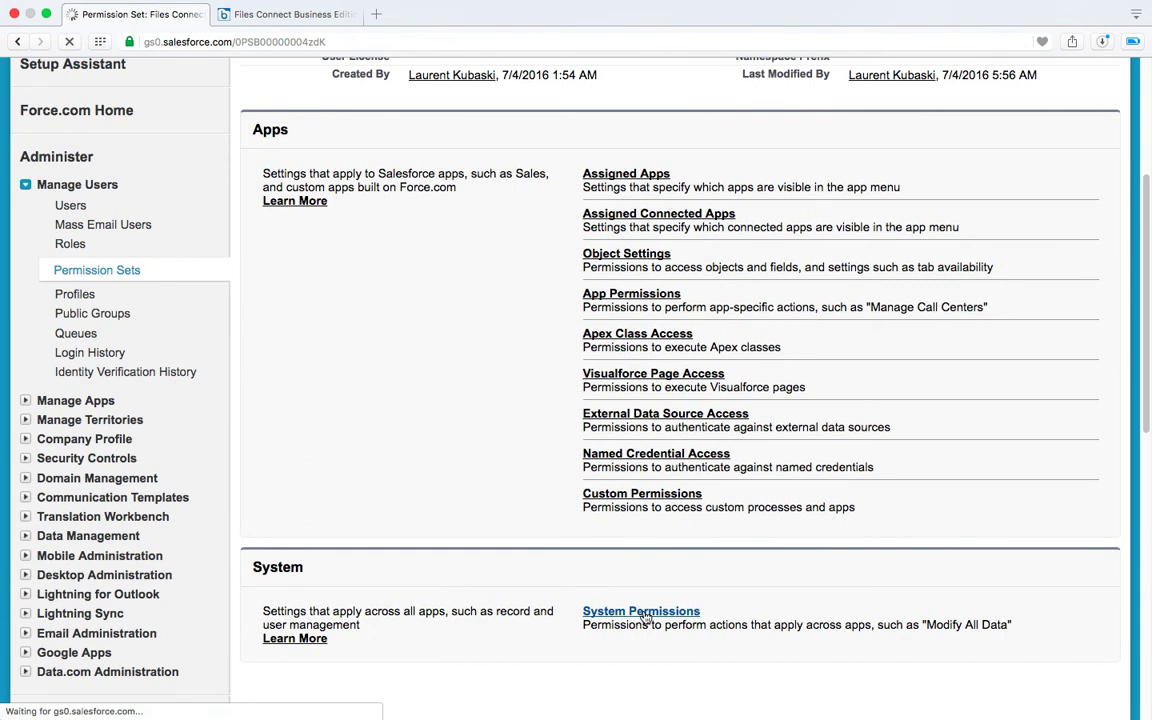
key("ctrl+f")
type("file")
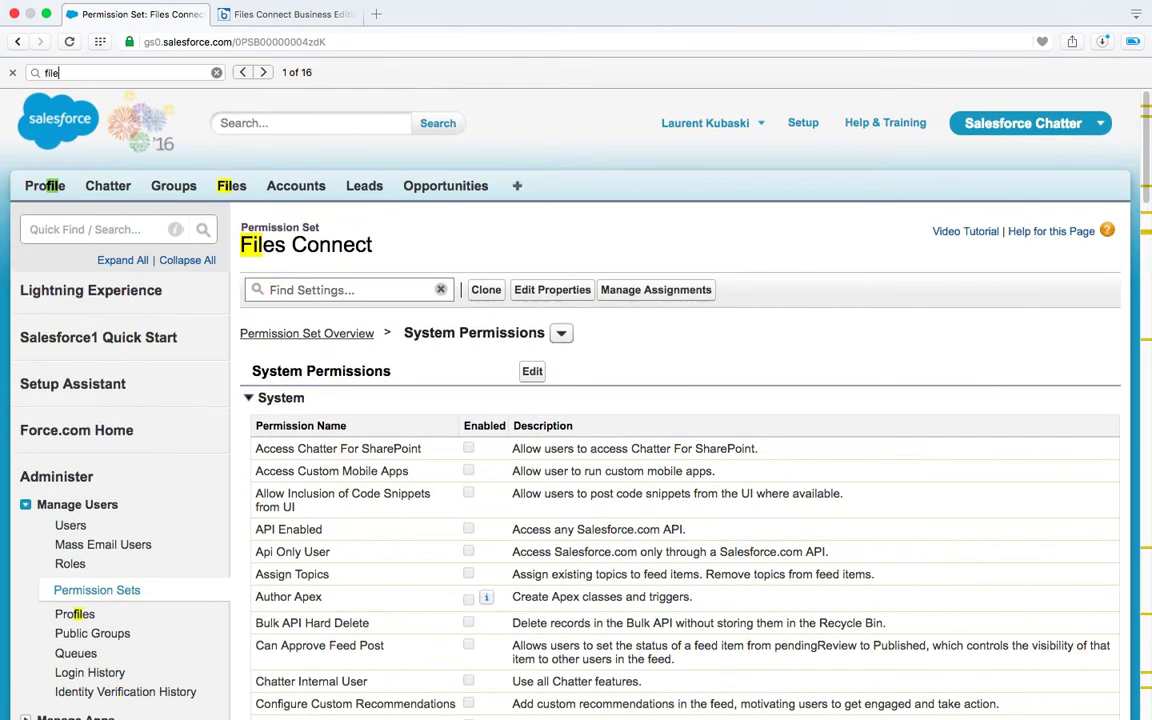
type("s connect cloud")
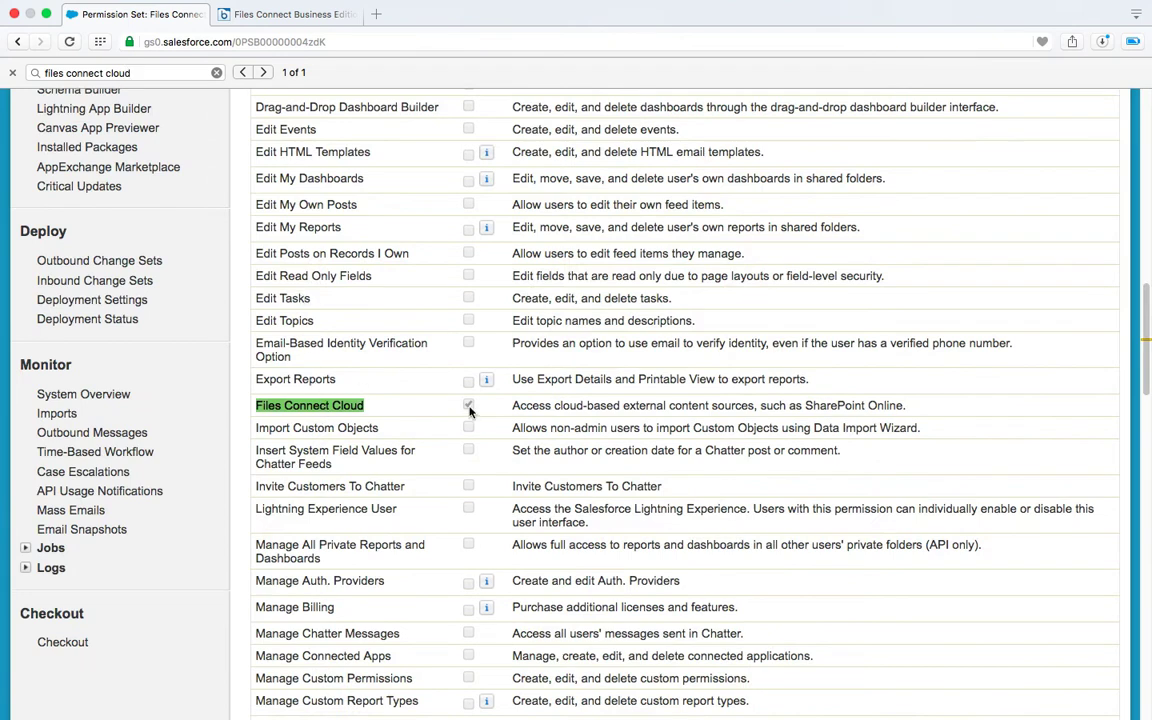
scroll(385, 450, "up", 20)
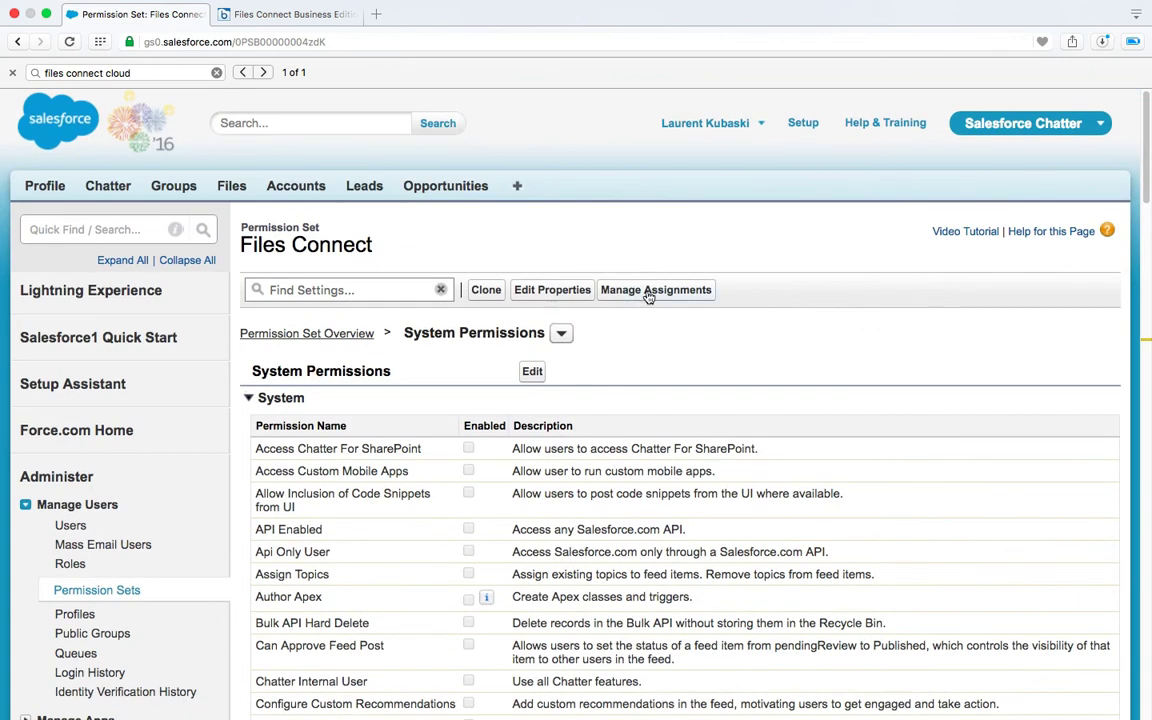
left_click(648, 291)
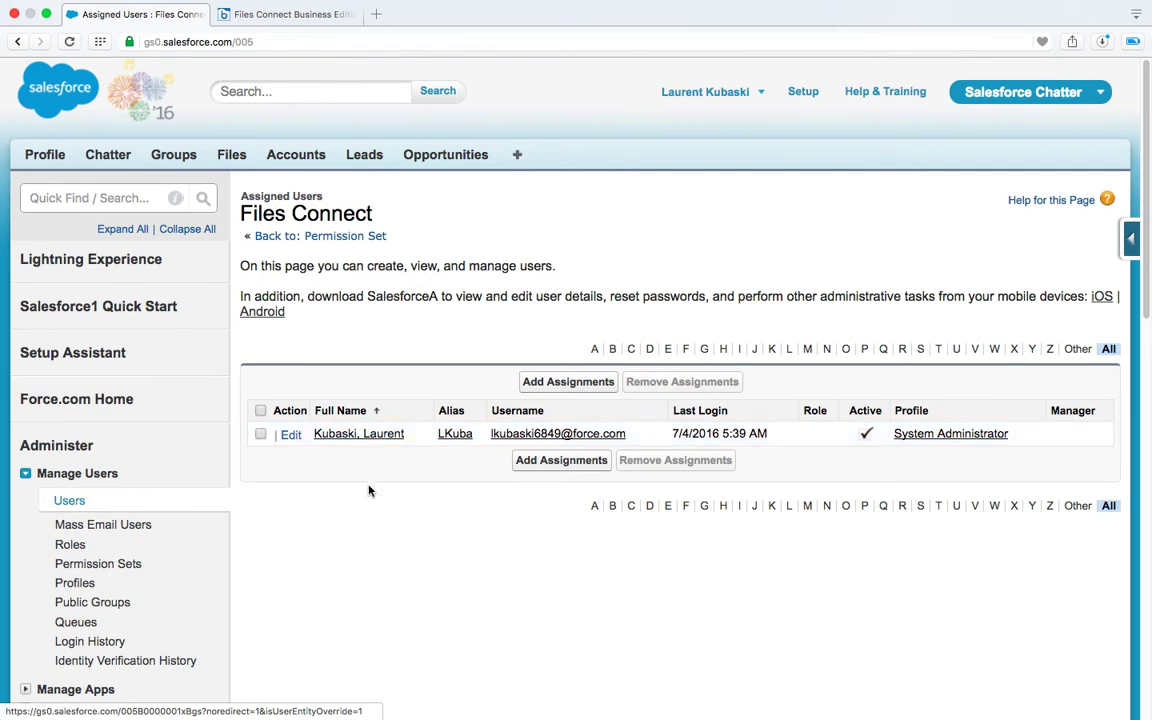
- Open the Auth. Providers page in Setup and delete the existing Box provider
left_click(96, 198)
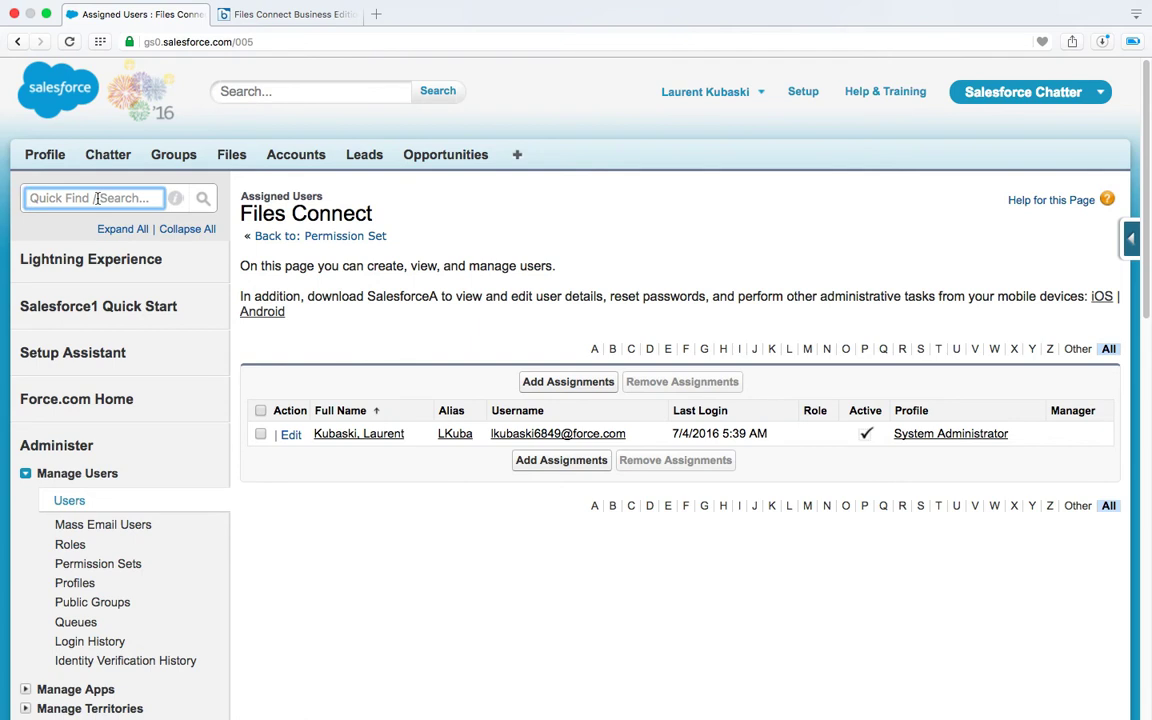
type("auth ")
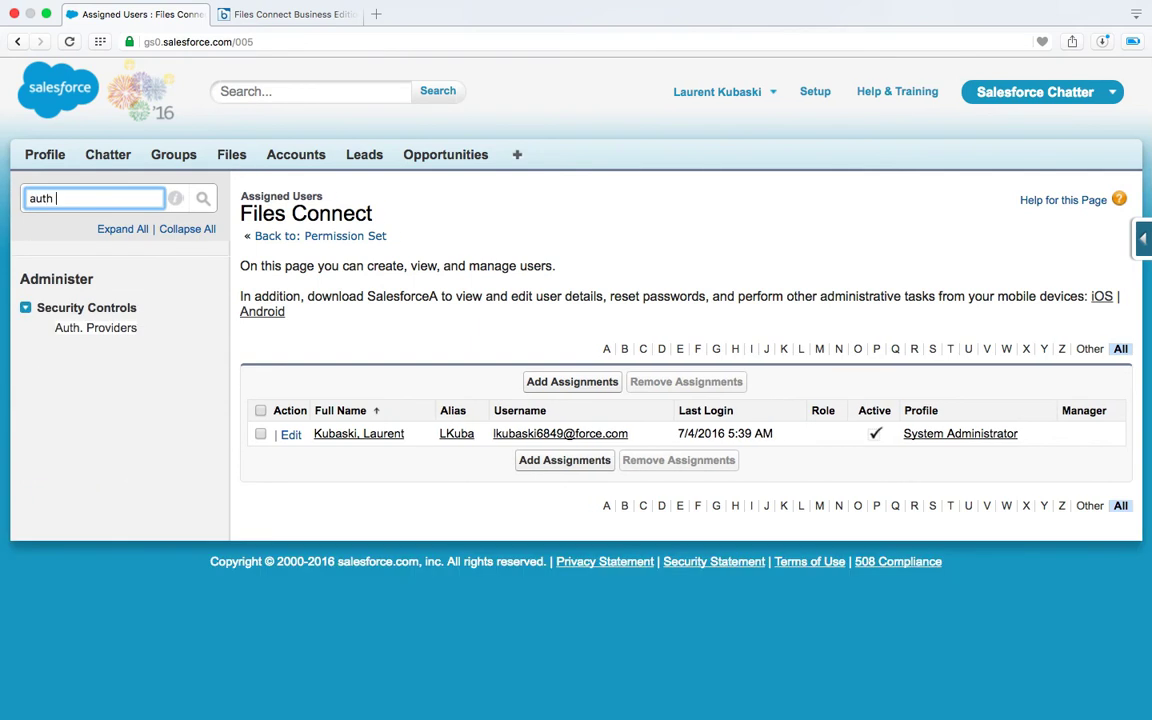
type("provider")
key("BackSpace")
key("BackSpace")
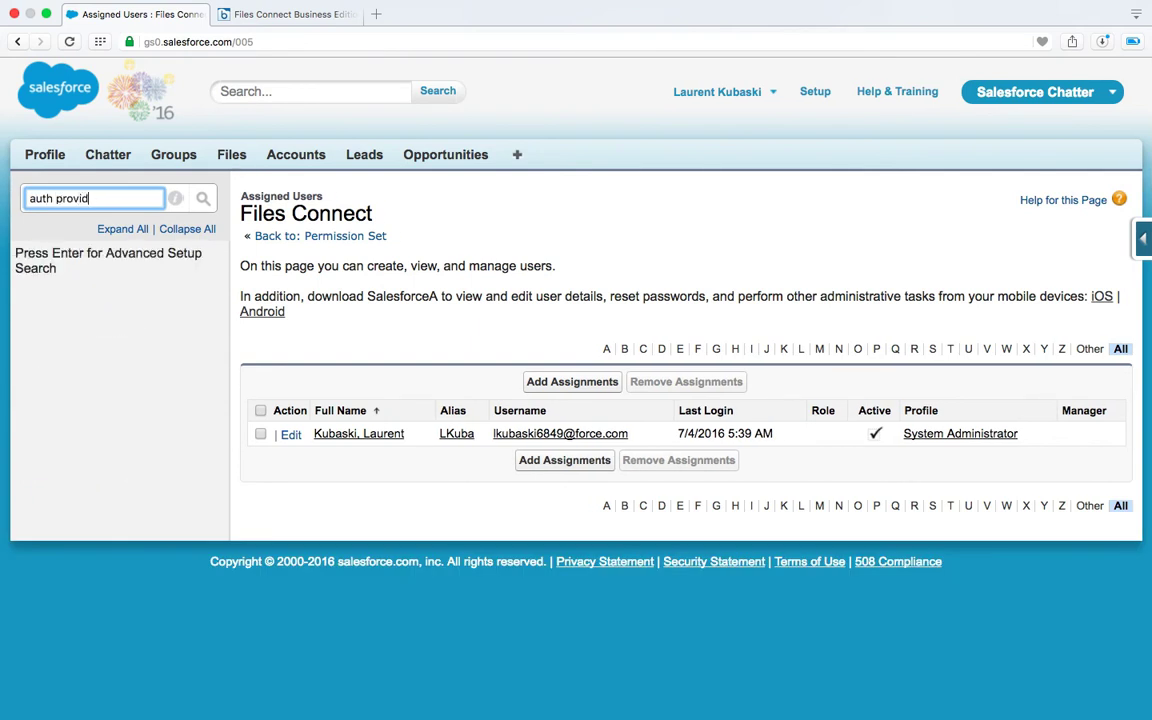
key("BackSpace")
key("BackSpace")
key("BackSpace")
key("BackSpace")
key("BackSpace")
key("BackSpace")
key("BackSpace")
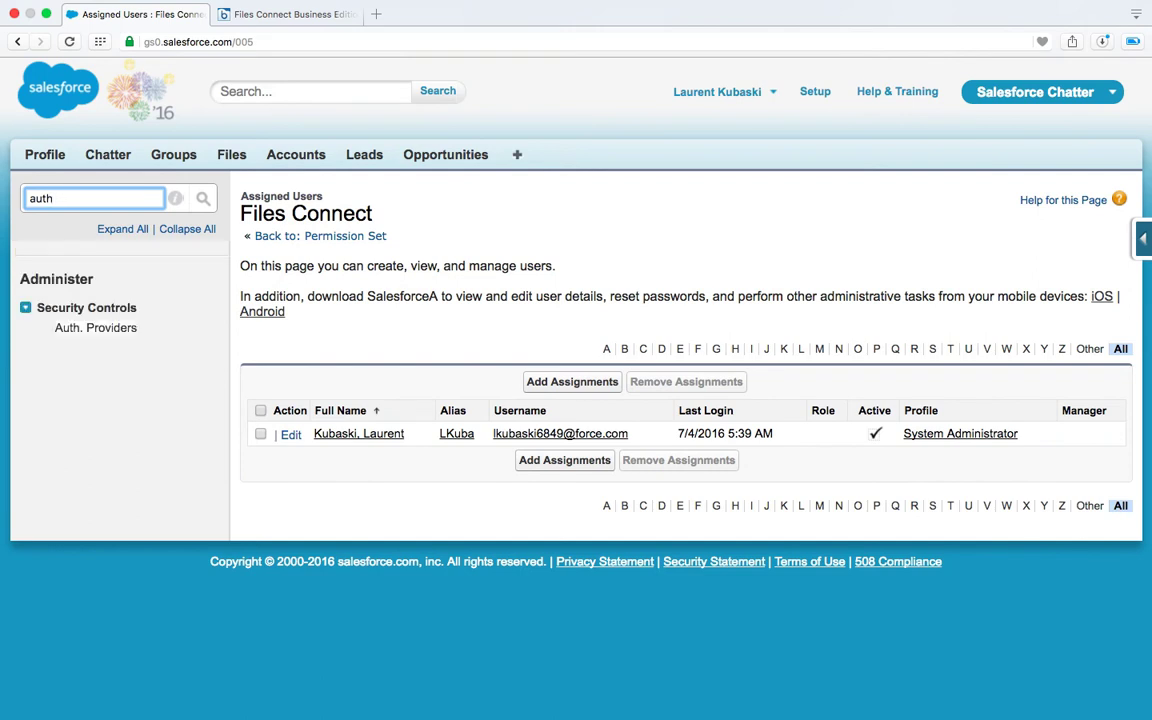
left_click(98, 327)
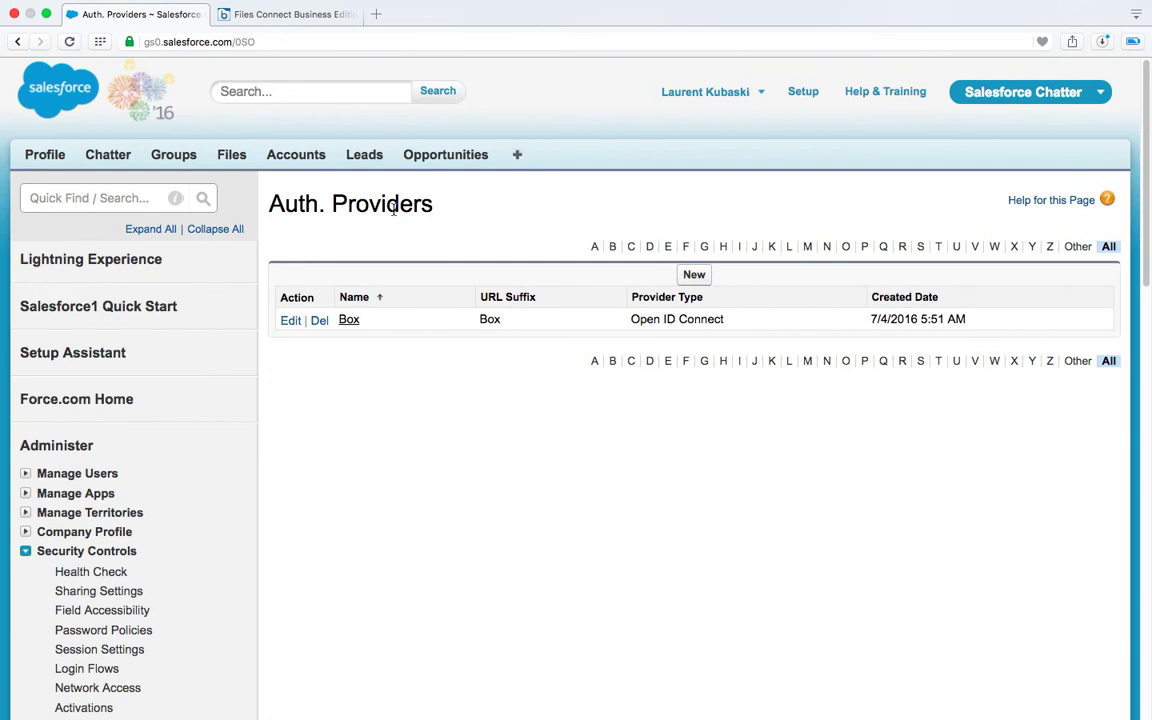
left_click(319, 321)
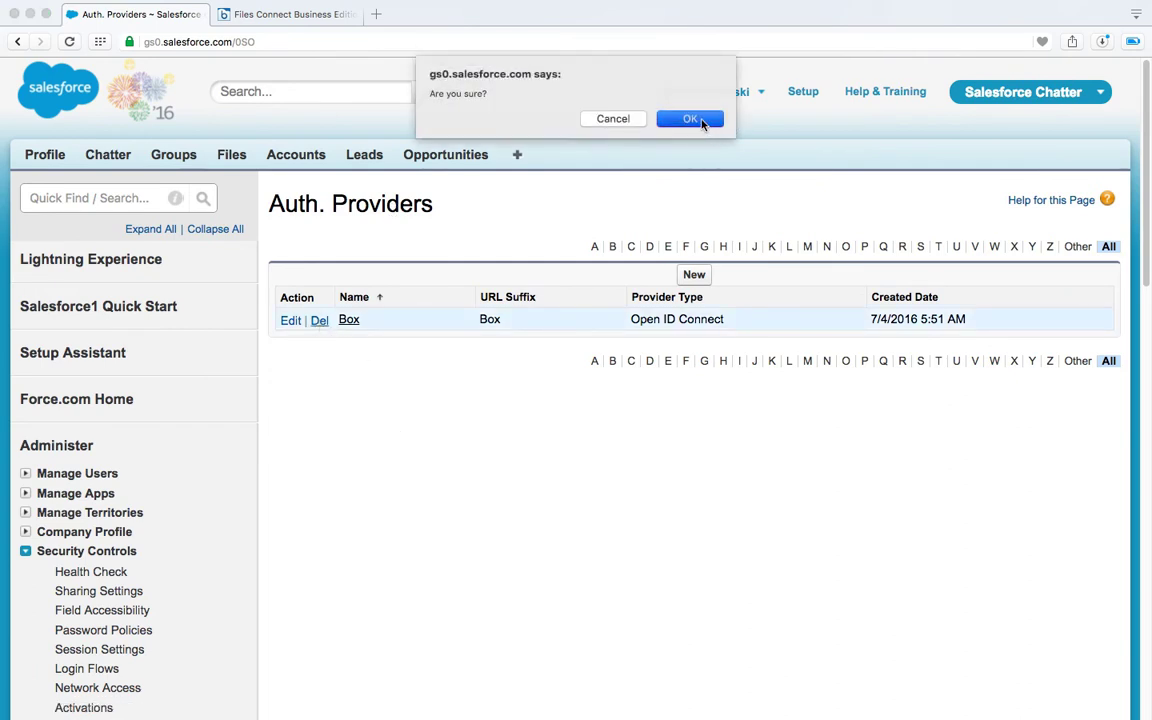
left_click(693, 119)
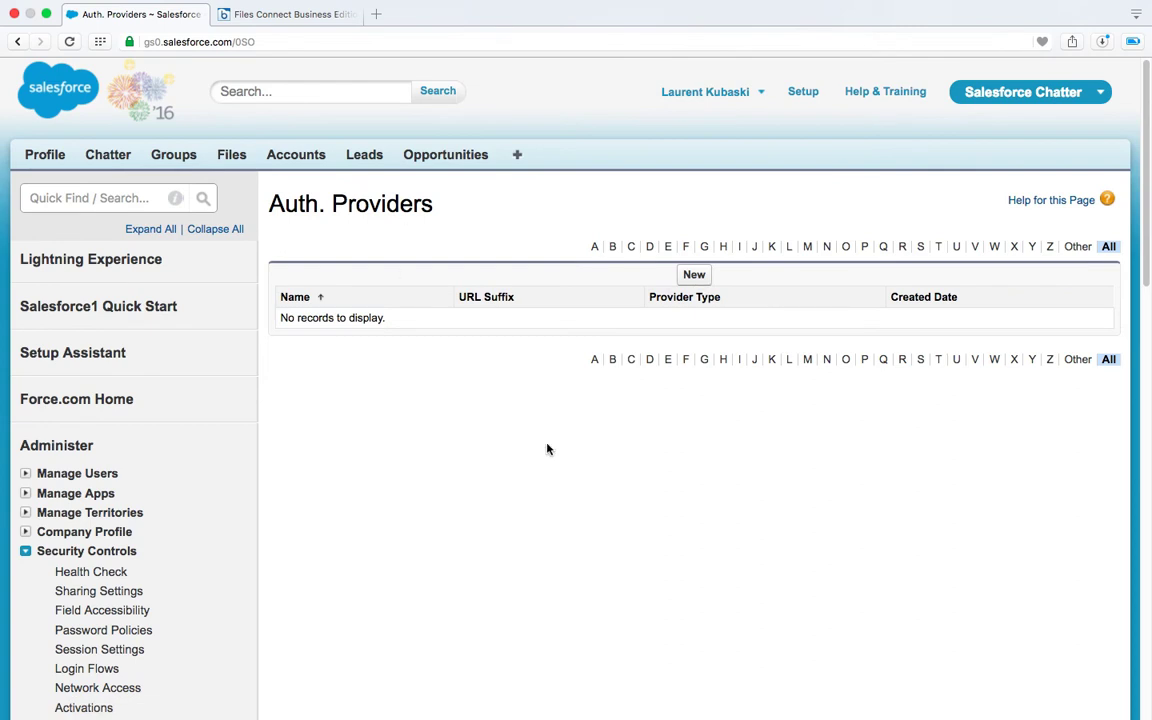
- Start a new authentication provider of type Open ID Connect with Box as its name and URL suffix
left_click(694, 276)
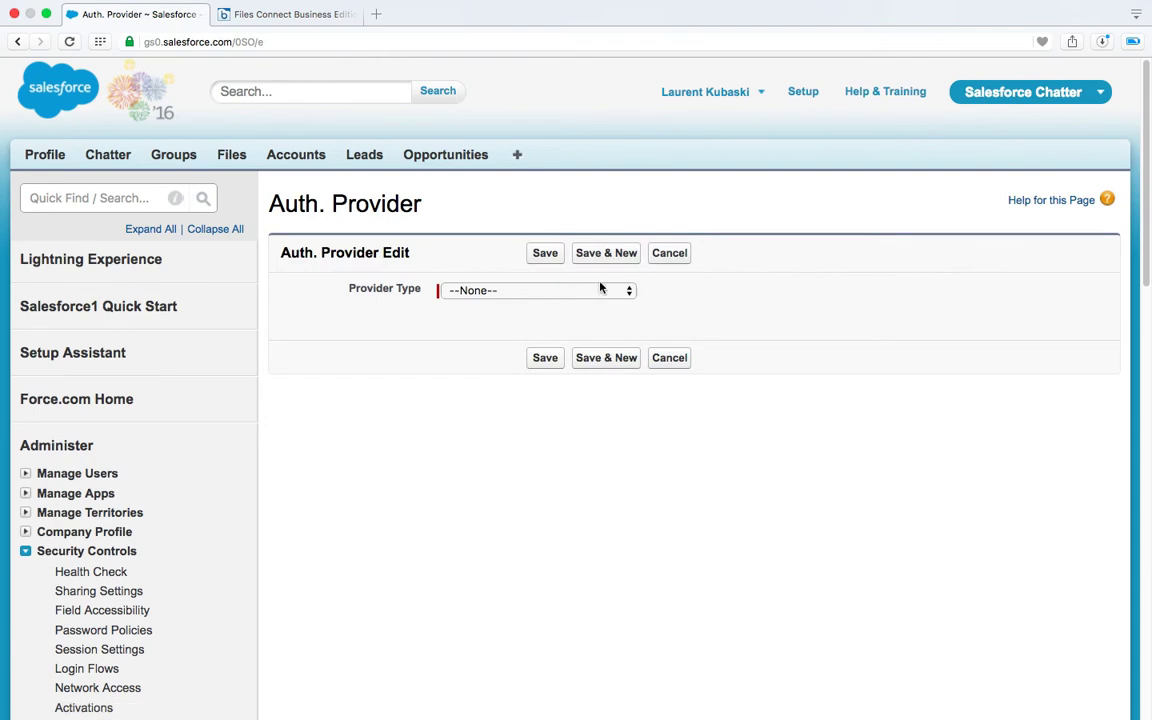
left_click(548, 292)
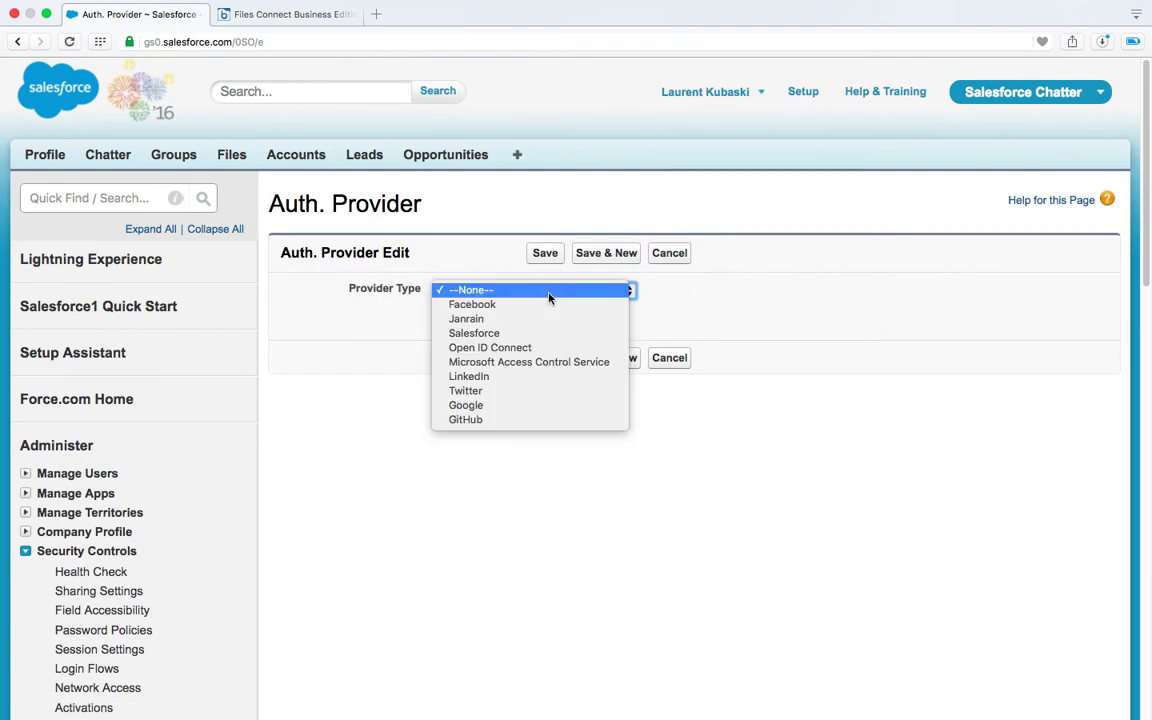
left_click(531, 348)
left_click(484, 312)
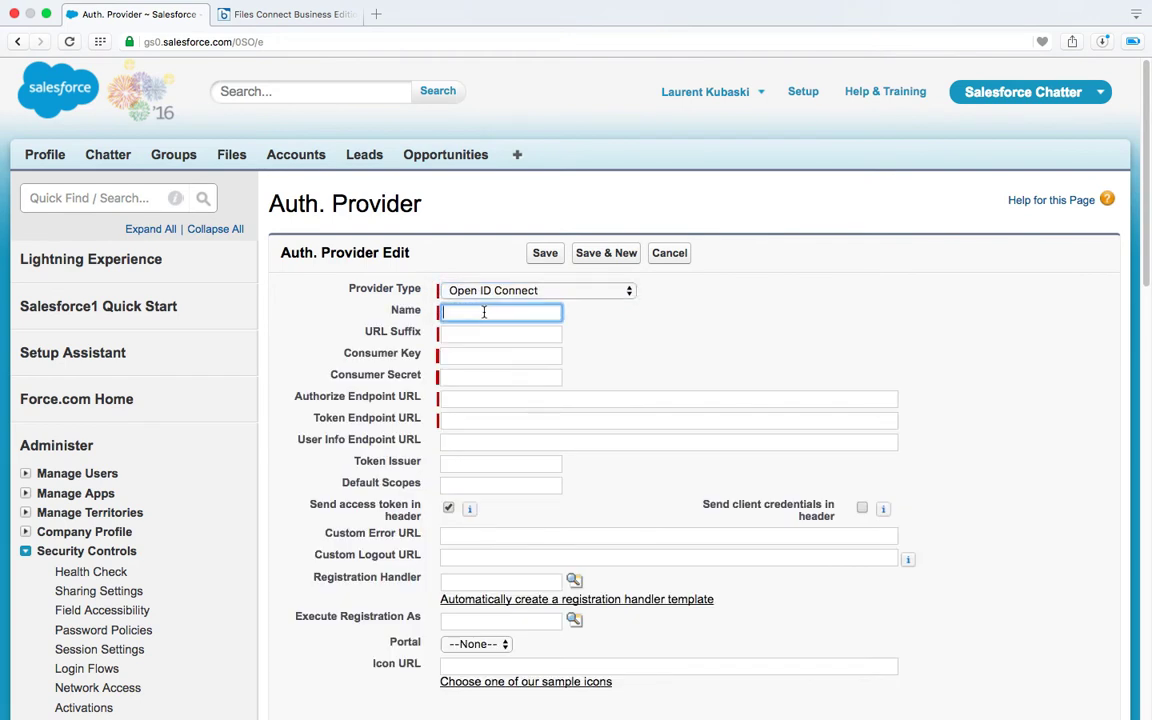
type("Box")
key("Tab")
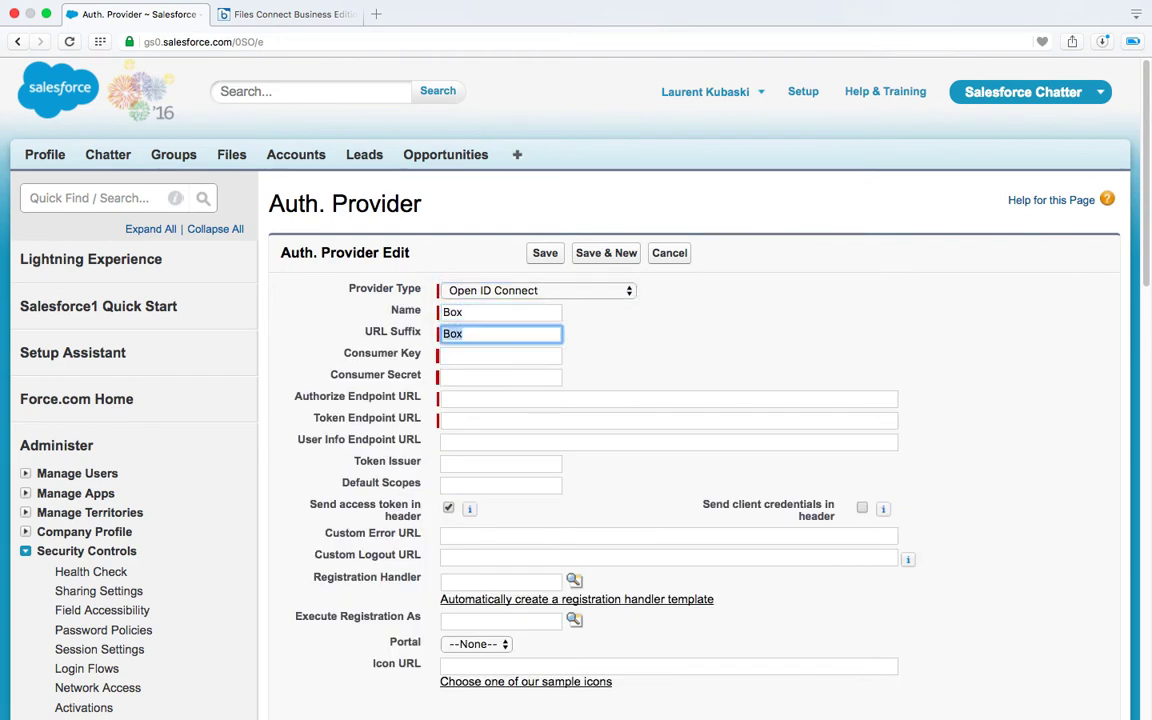
- Enter placeholder values for the provider's Consumer Key and Consumer Secret
left_click(474, 357)
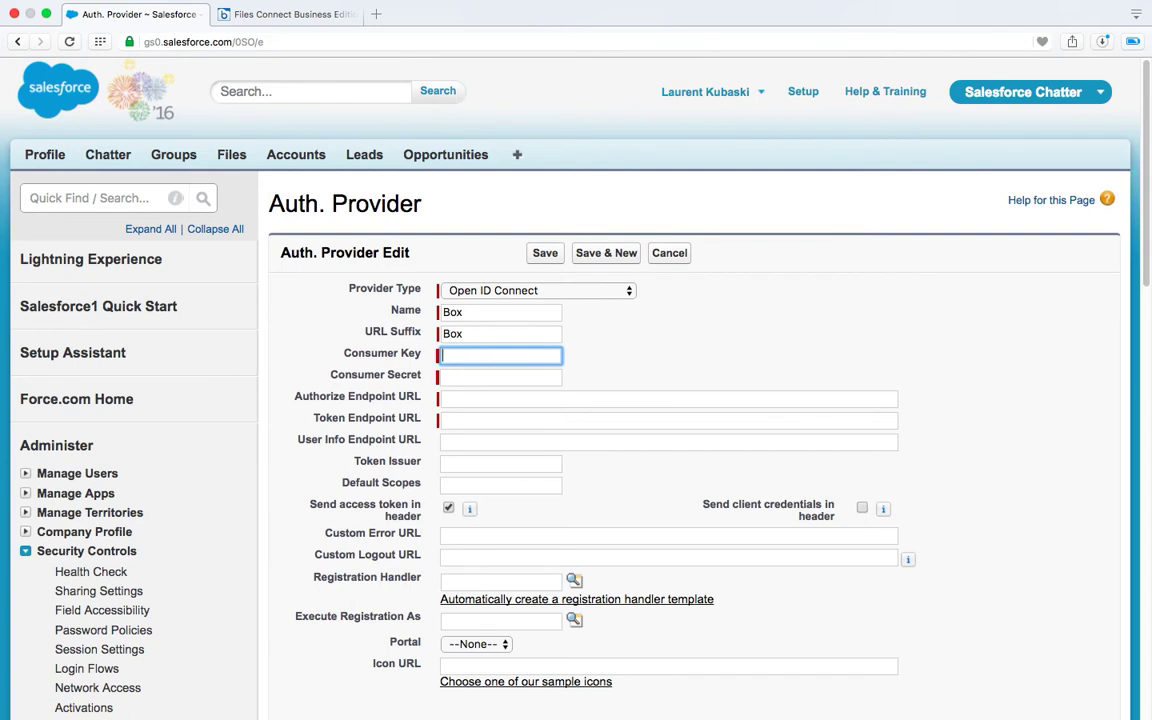
type("foo")
key("Tab")
type("foo")
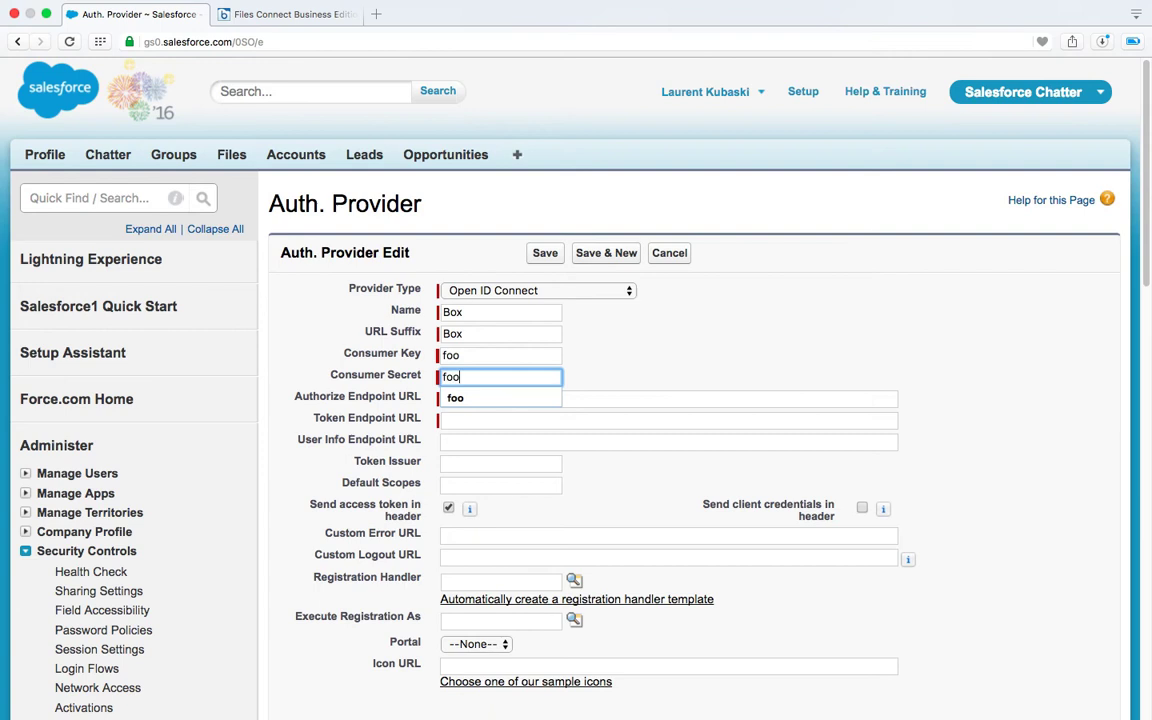
left_click(648, 377)
left_click(614, 398)
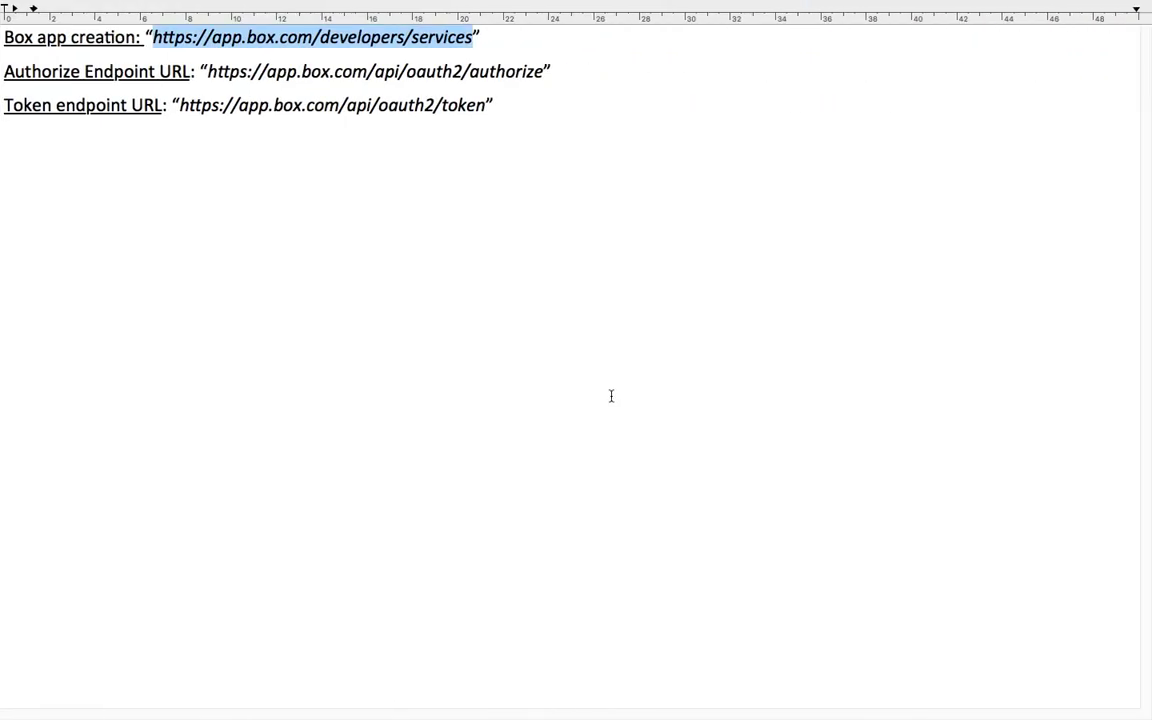
left_click(203, 200)
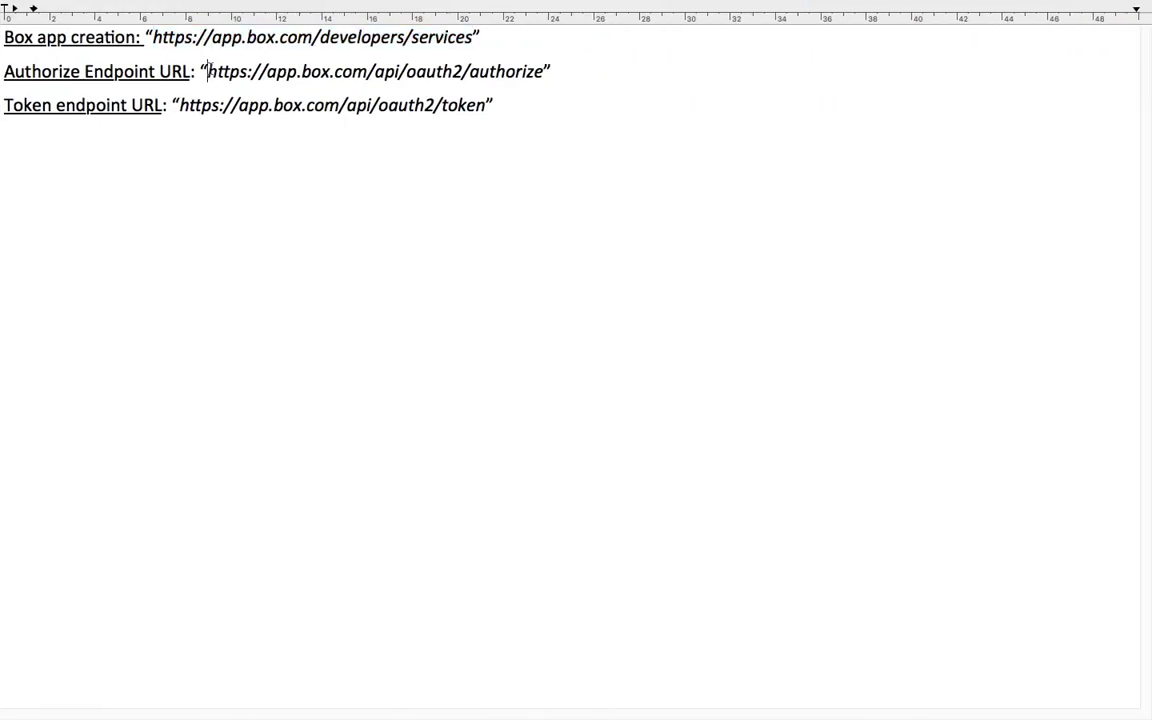
left_click_drag(207, 71, 544, 67)
key("super+c")
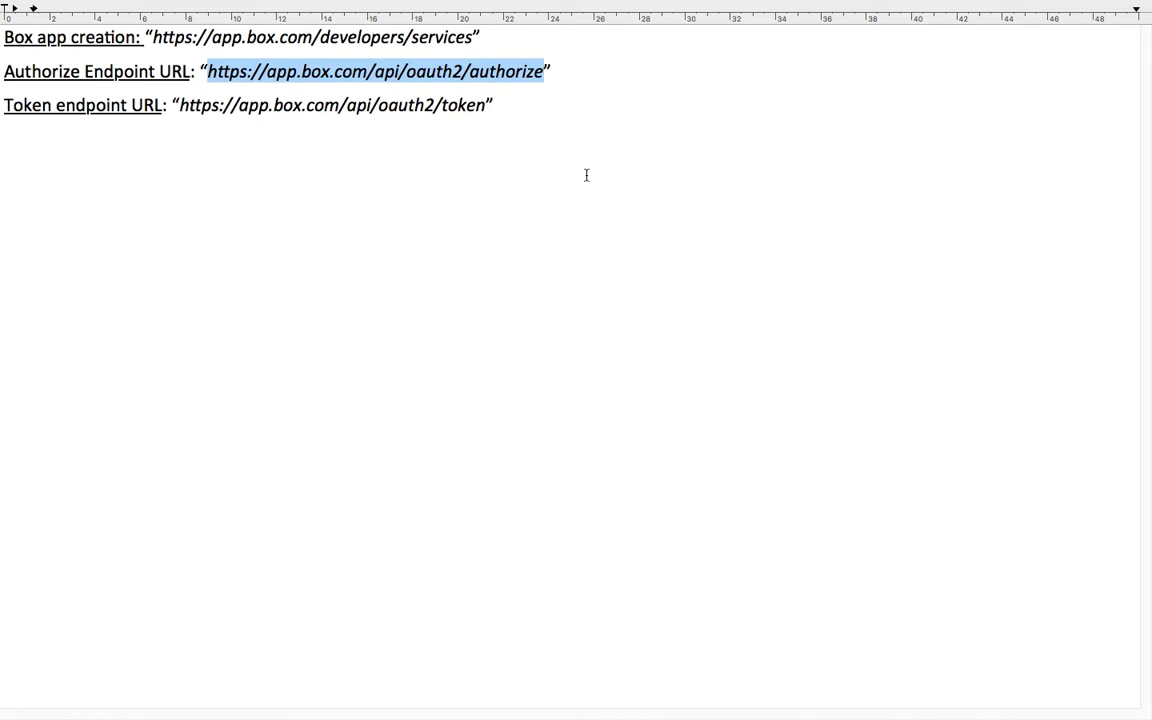
key("super+Tab")
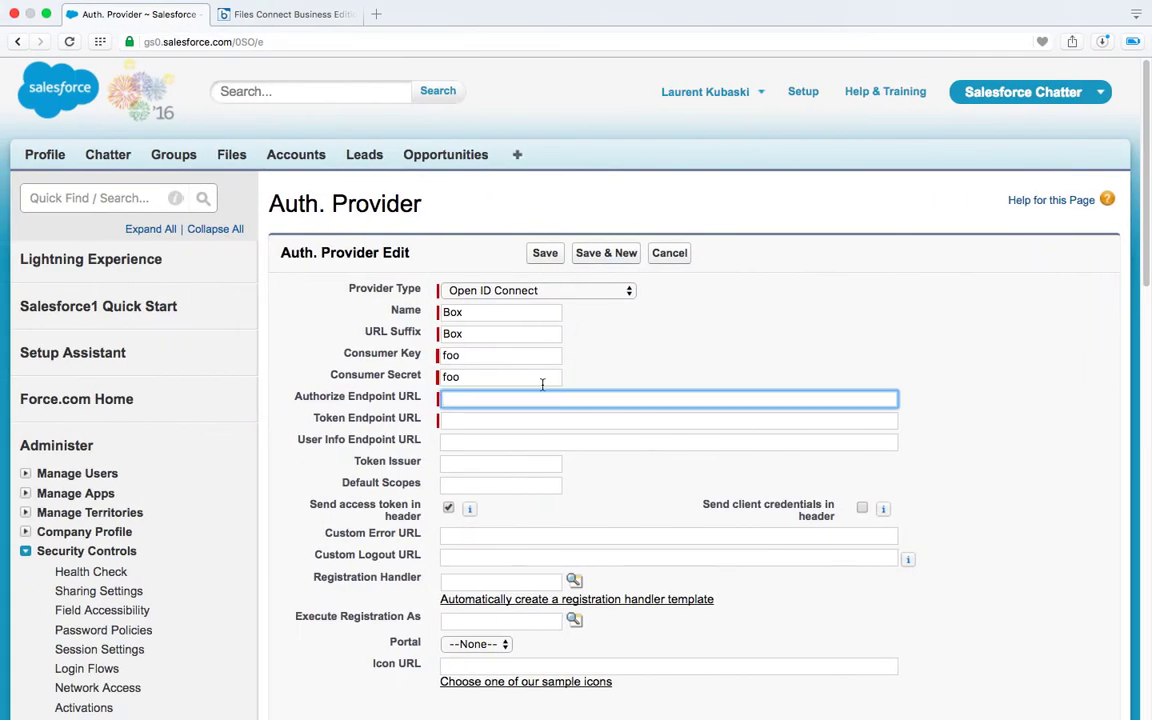
left_click(538, 395)
key("super+v")
left_click(714, 373)
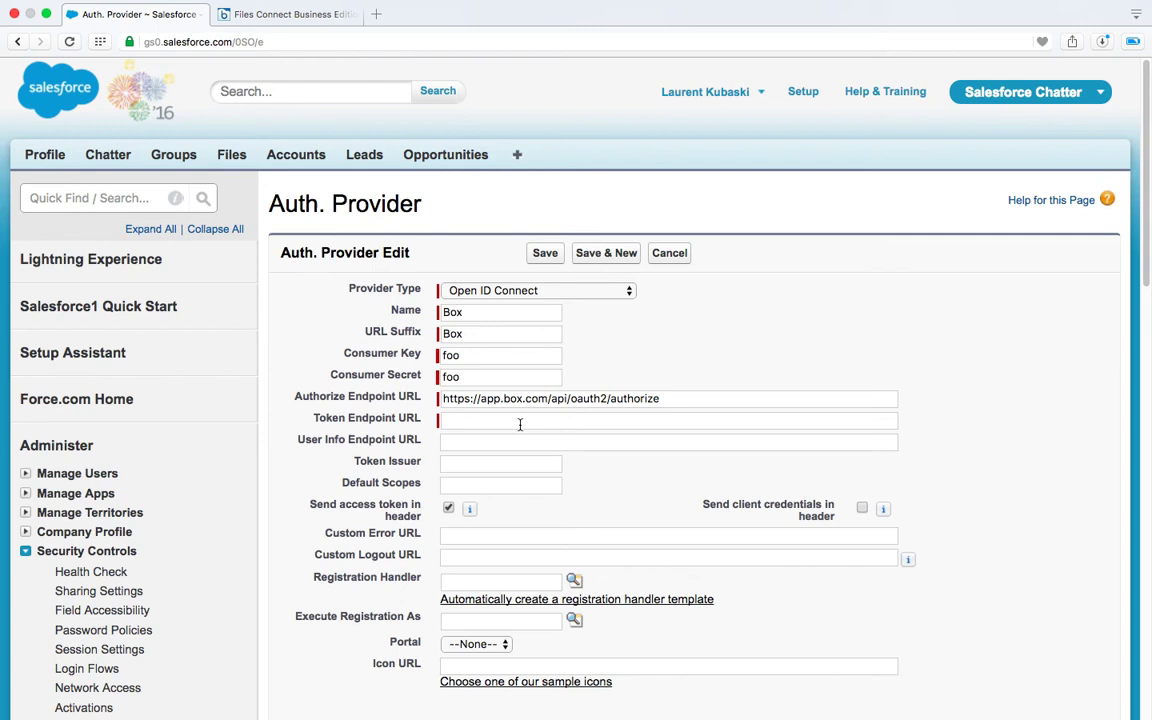
key("ctrl+Right")
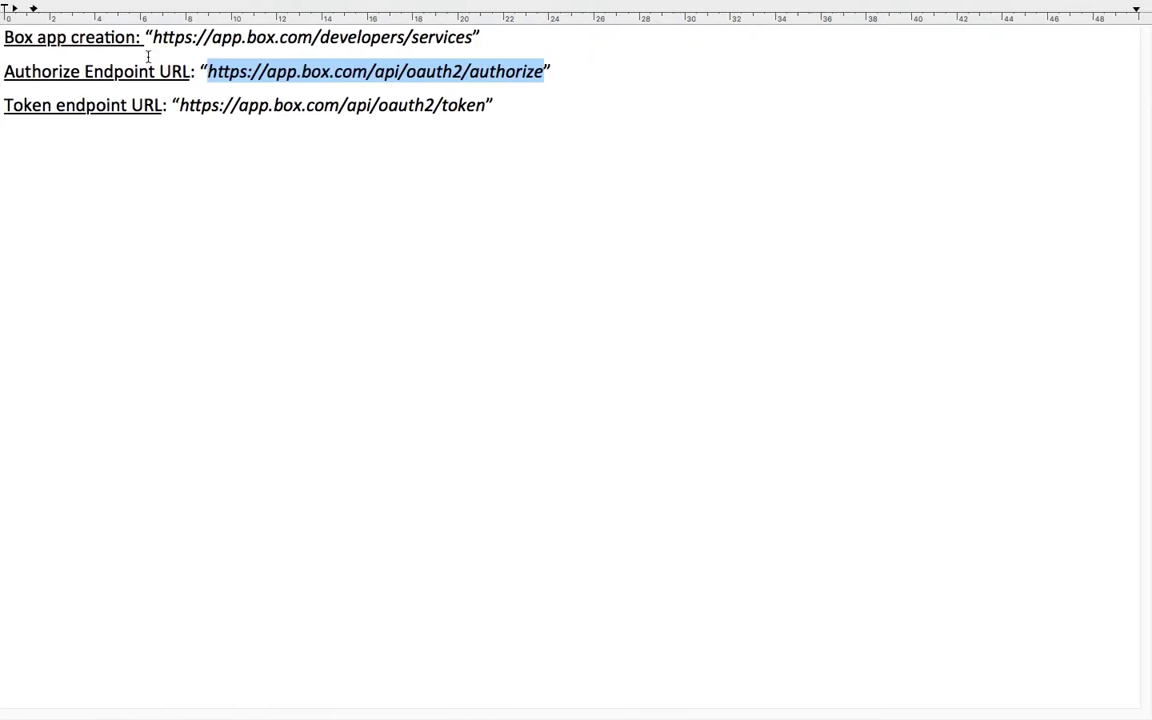
left_click_drag(181, 110, 488, 107)
key("super+c")
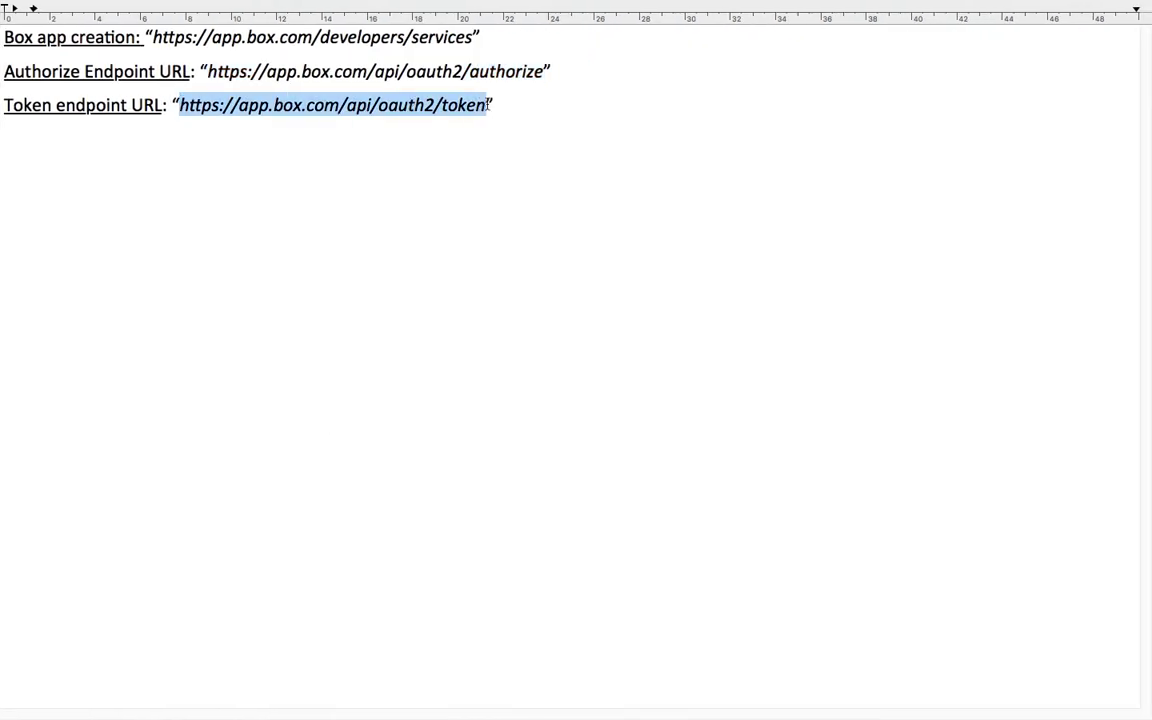
key("ctrl+Left")
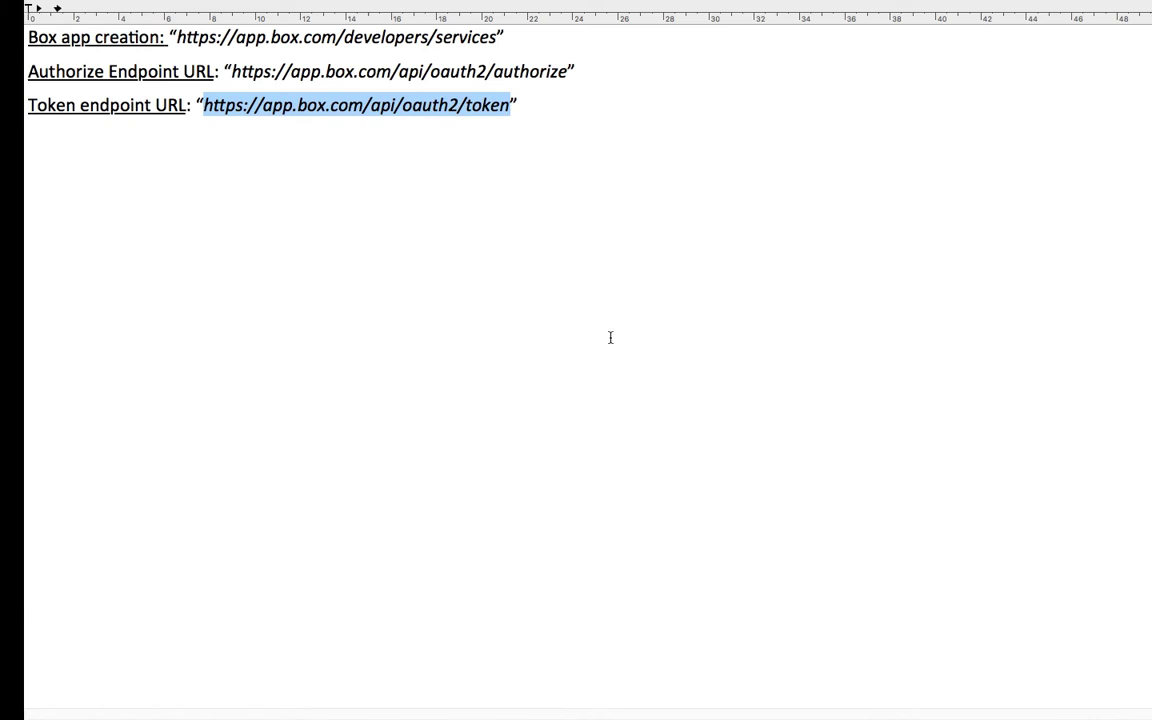
left_click(526, 428)
key("super+v")
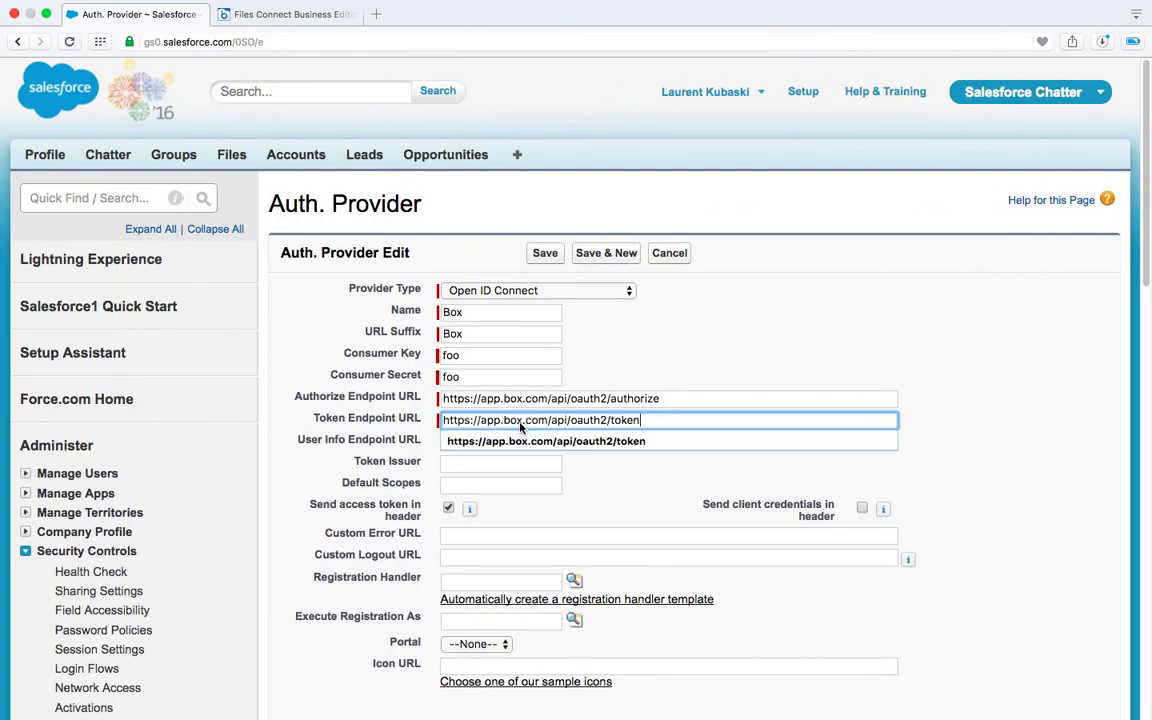
left_click(338, 390)
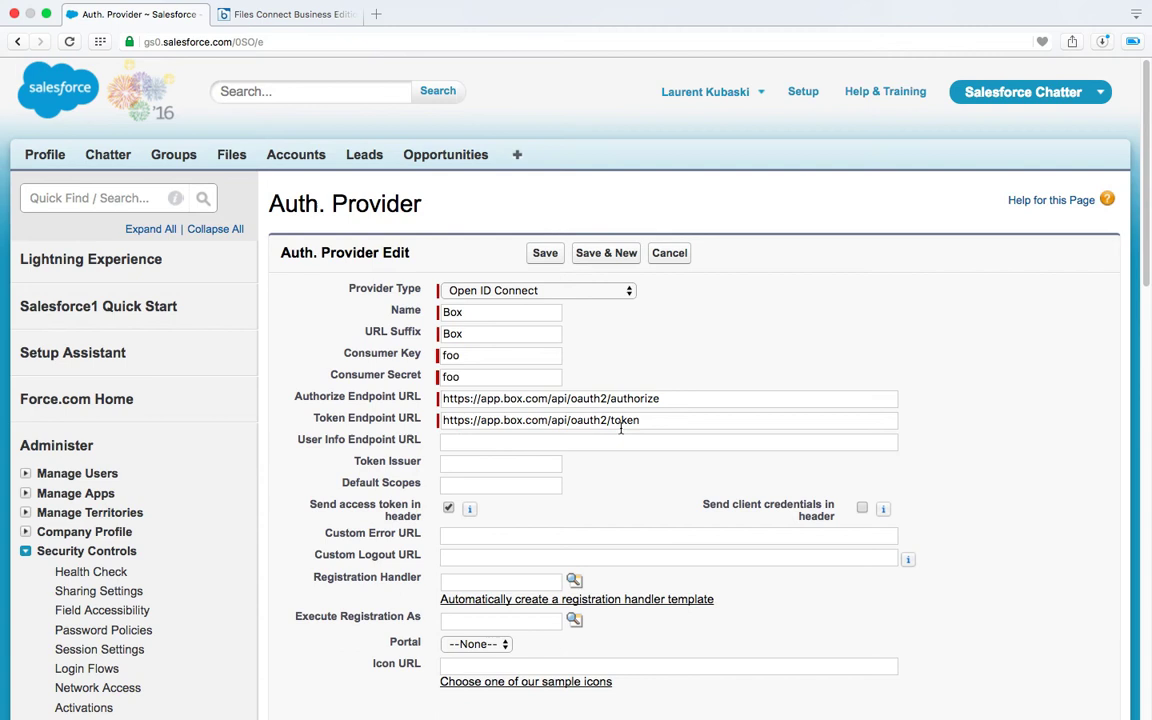
scroll(290, 357, "down", 3)
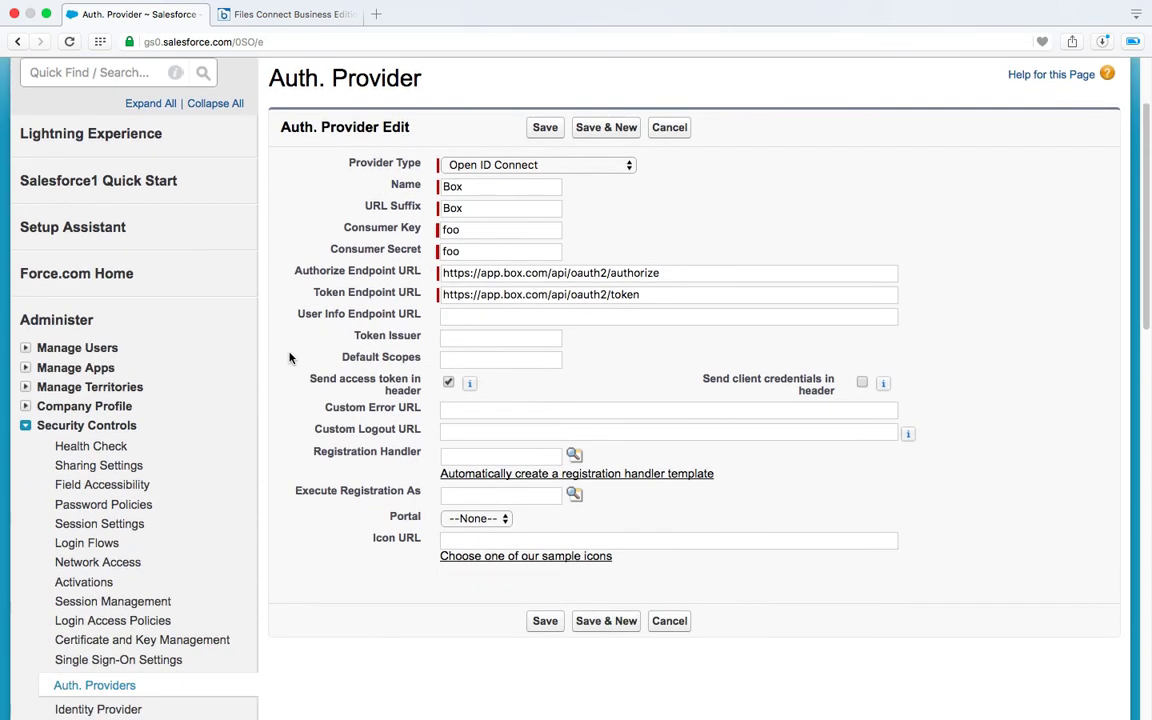
left_click(545, 622)
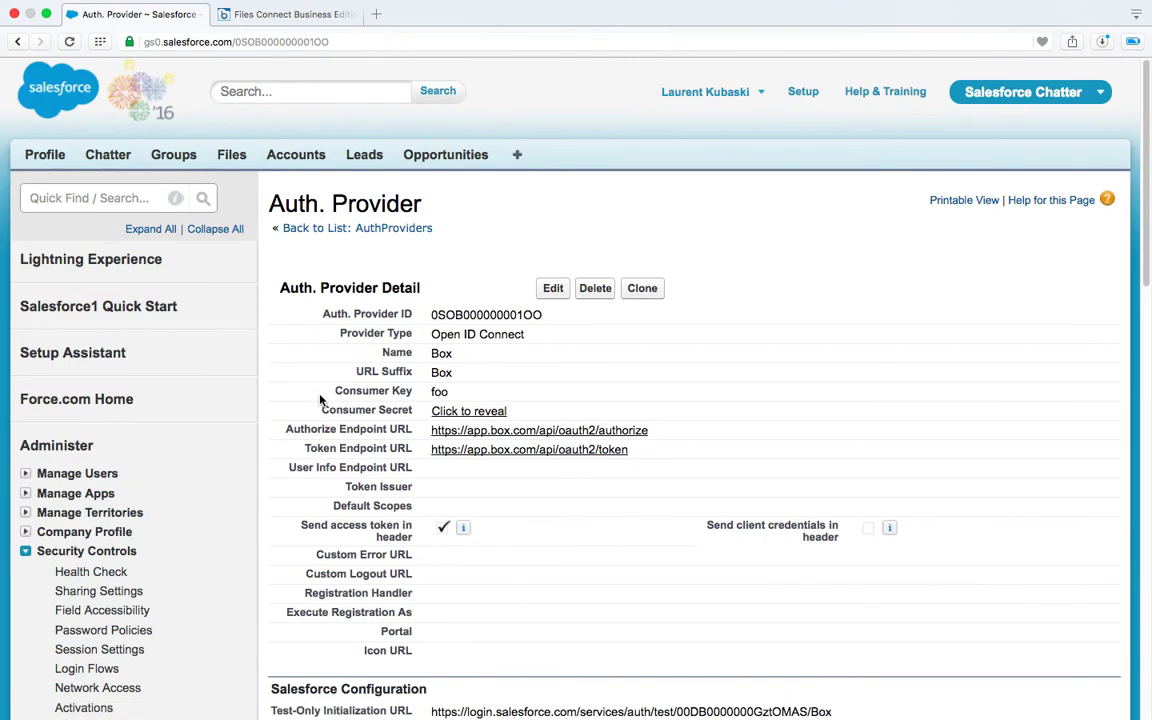
- Copy the saved Box provider's Callback URL from its Salesforce Configuration section
scroll(320, 400, "down", 1)
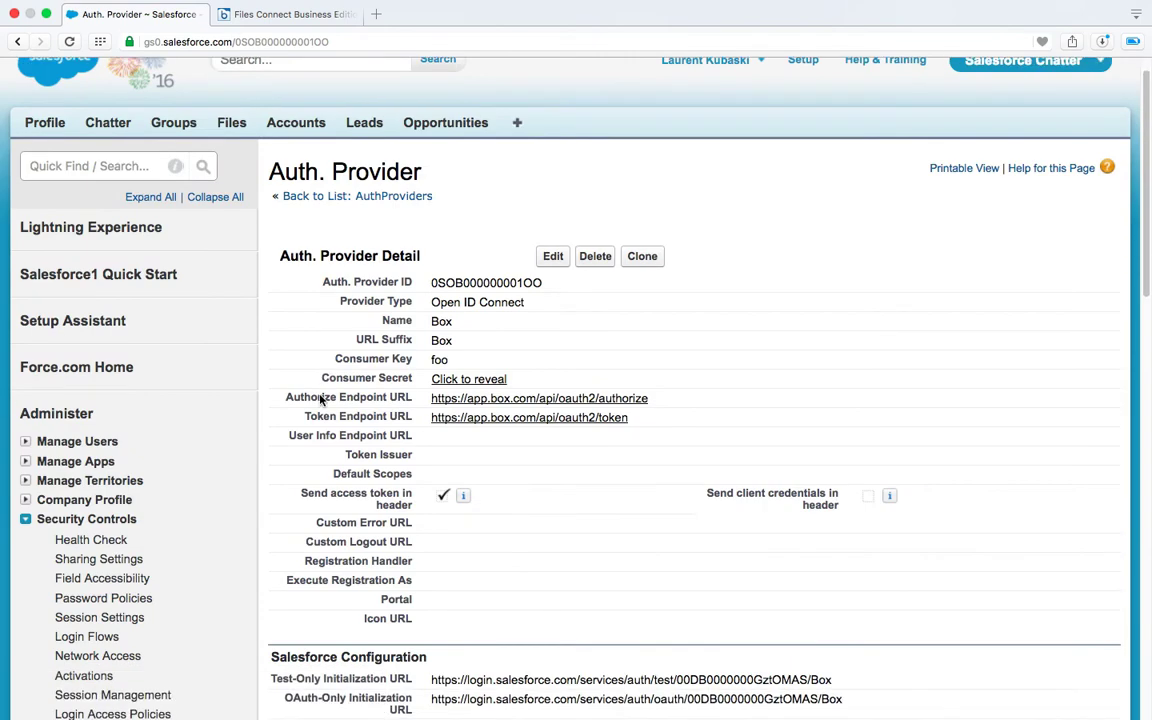
scroll(320, 400, "down", 4)
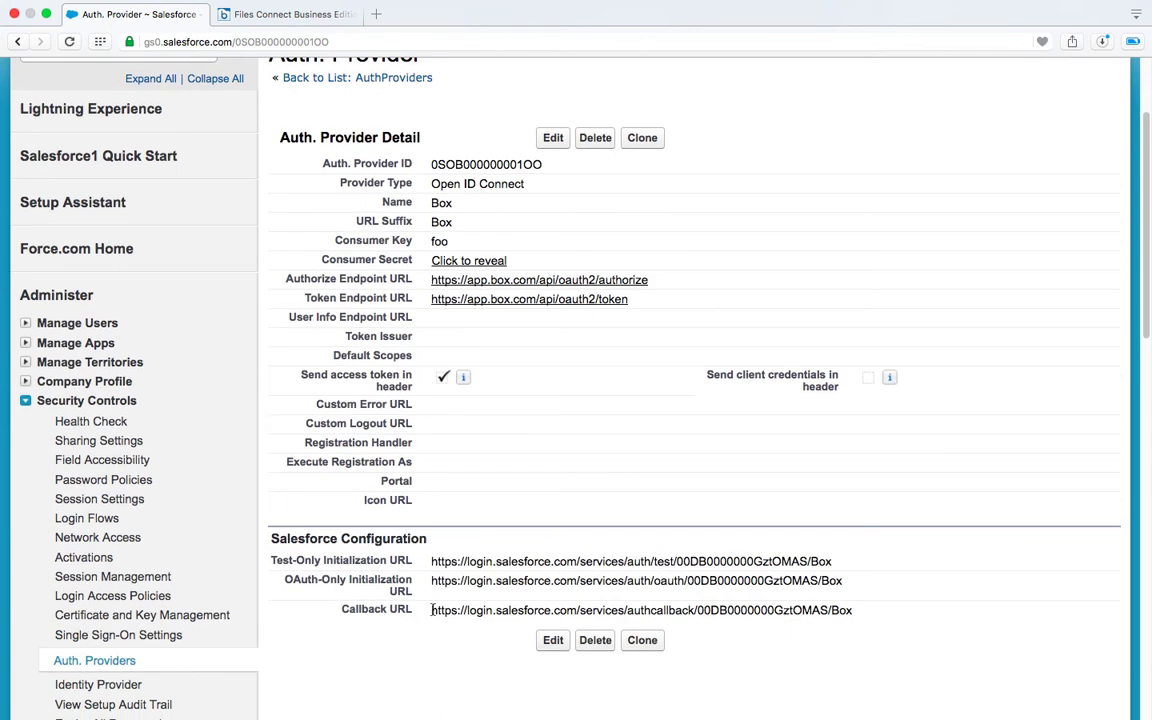
left_click_drag(432, 610, 855, 610)
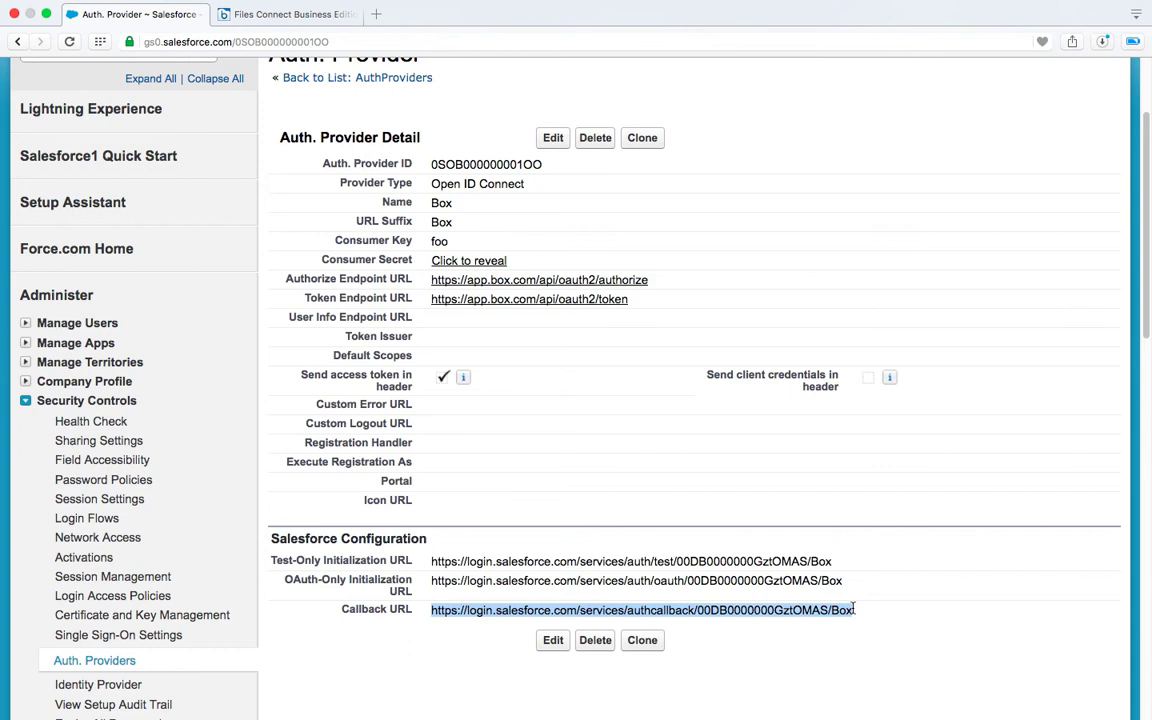
right_click(787, 609)
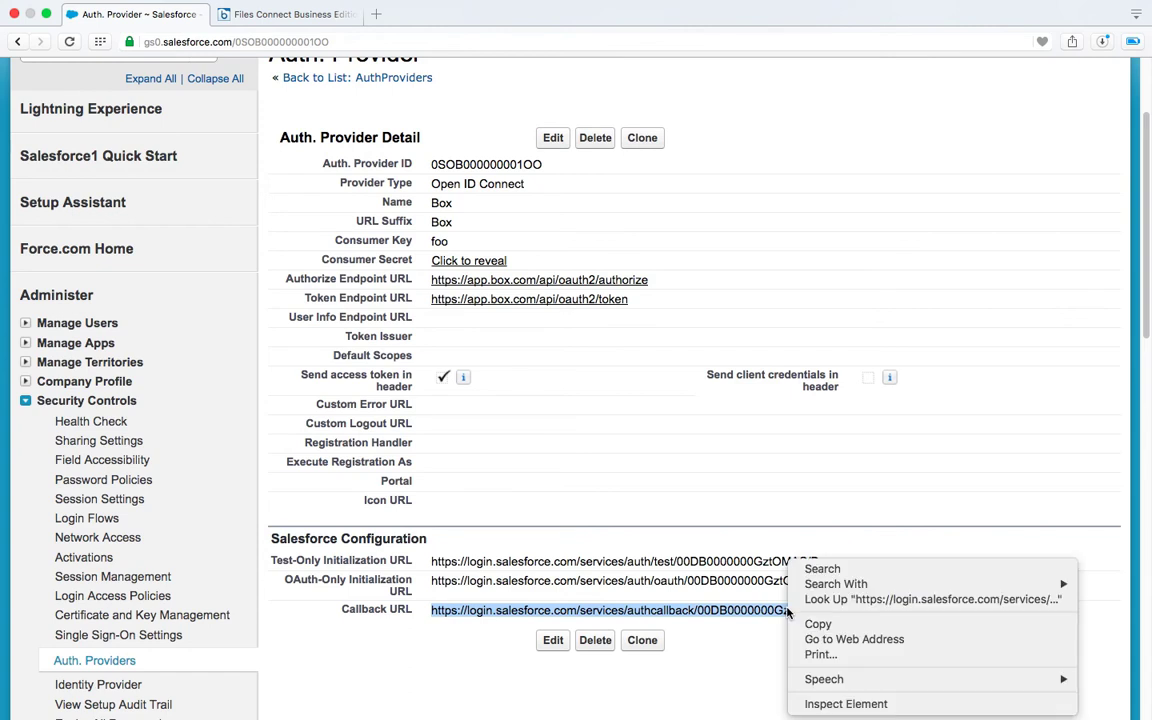
left_click(853, 625)
left_click(430, 682)
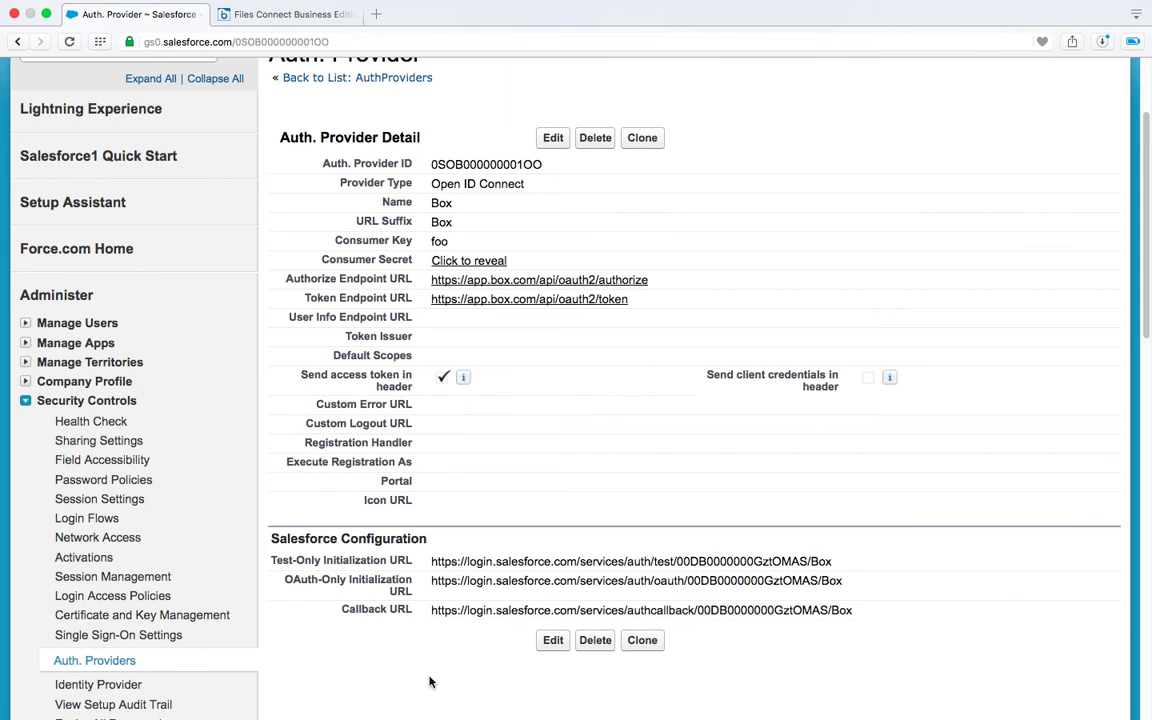
- Load app.box.com/developers/services on the Box developer site and create a Box application named Files Connect for Box 4
left_click(284, 15)
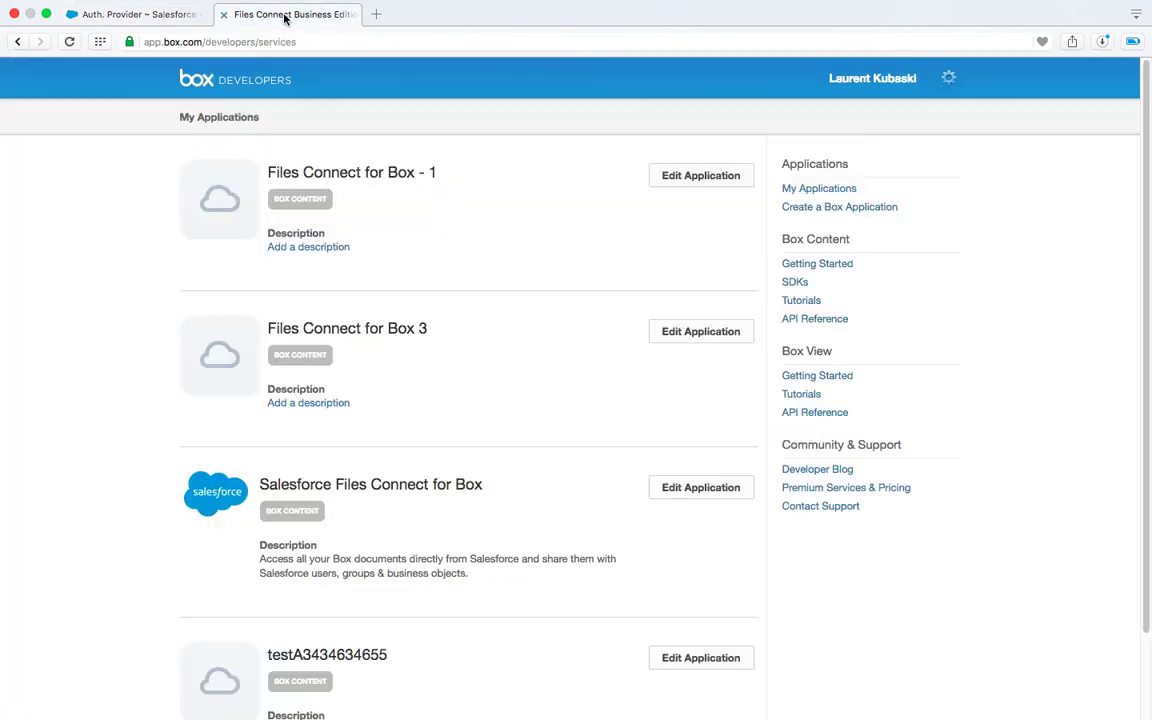
left_click(187, 40)
key("Return")
left_click(820, 208)
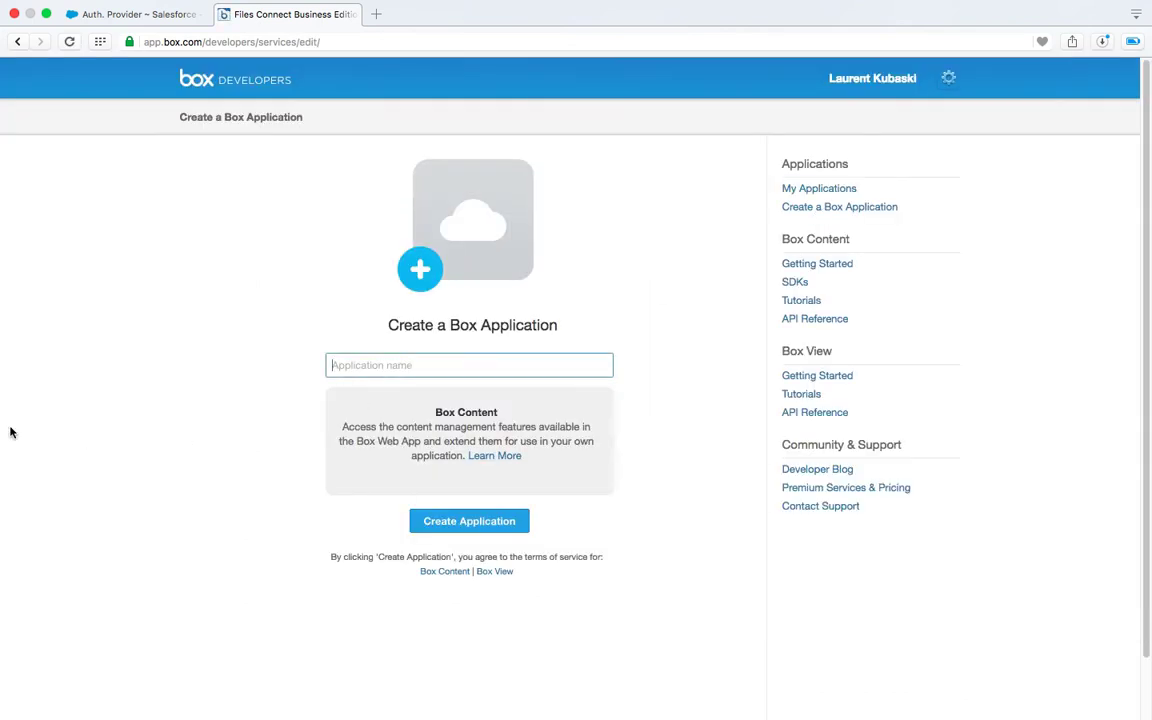
type("Files Co")
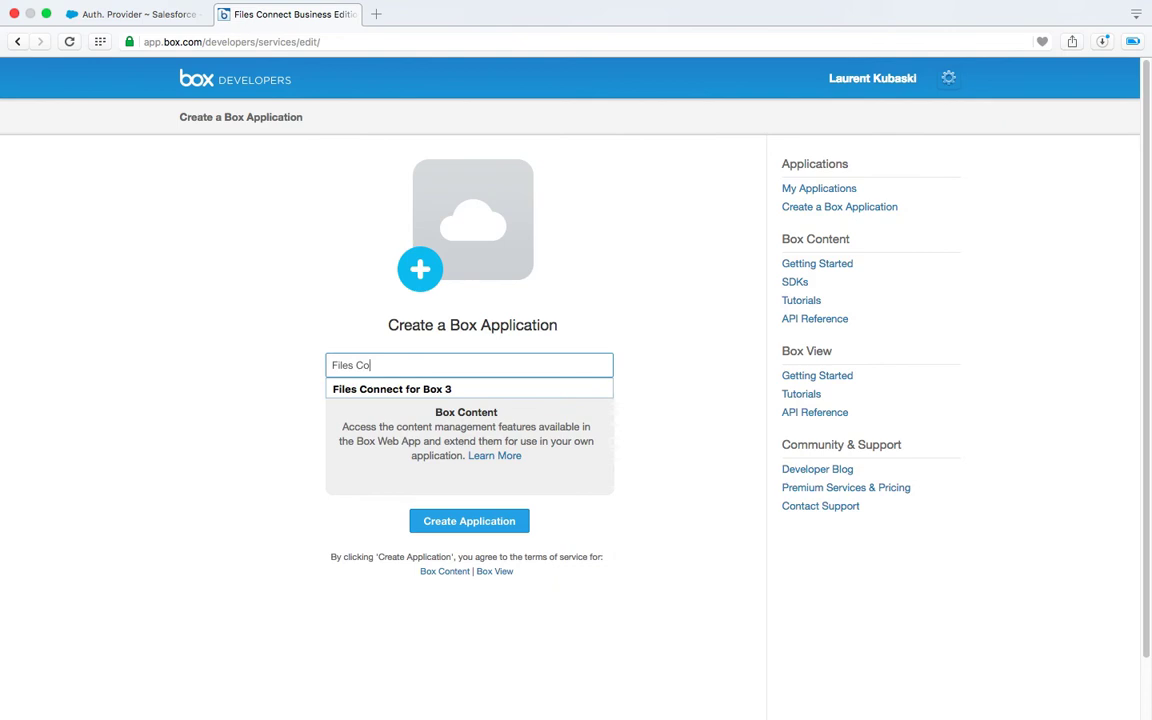
left_click(390, 390)
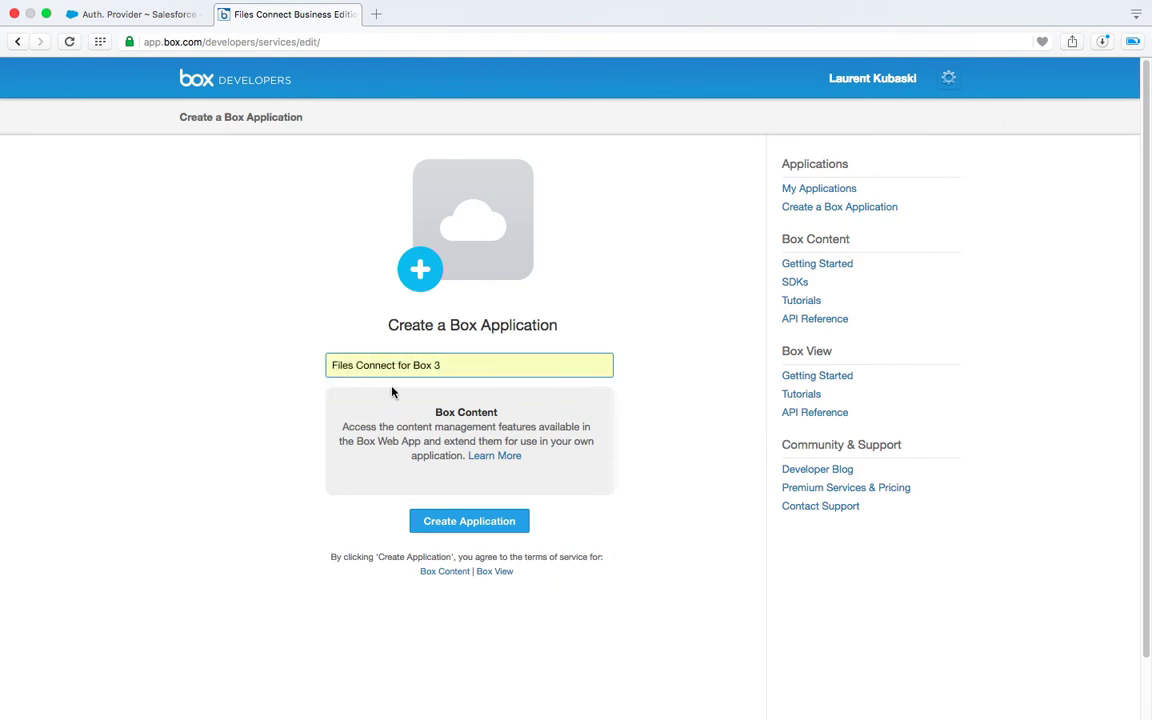
key("BackSpace")
type("4")
left_click(234, 401)
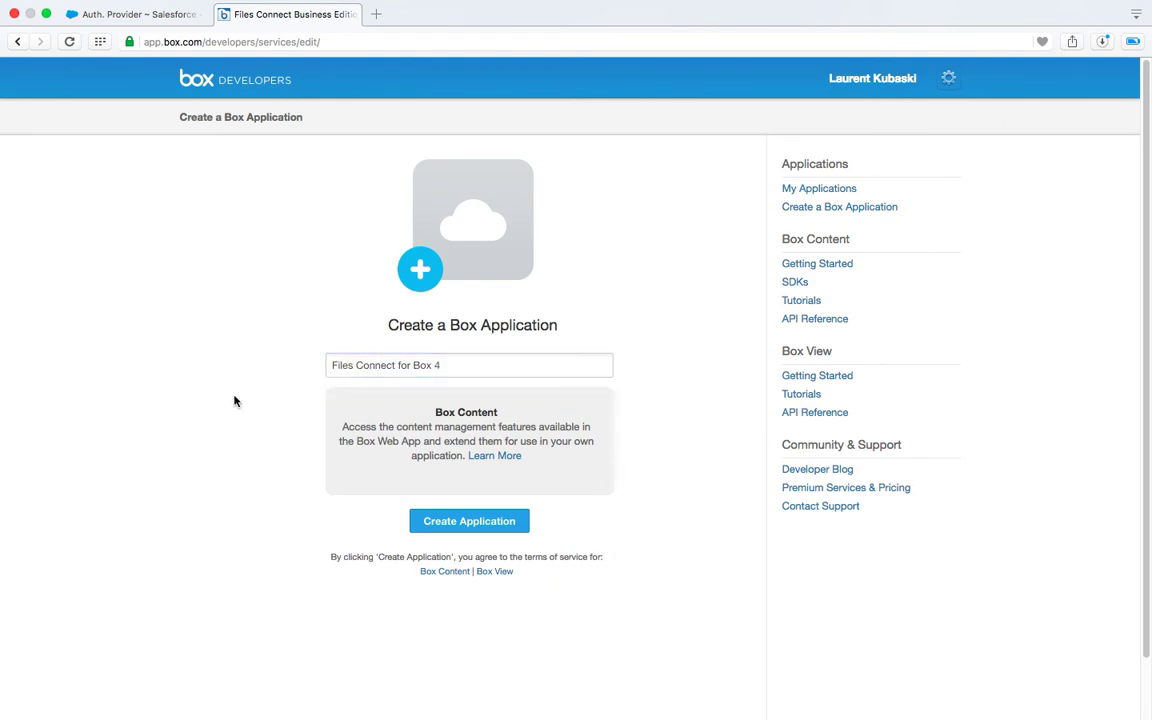
left_click(468, 521)
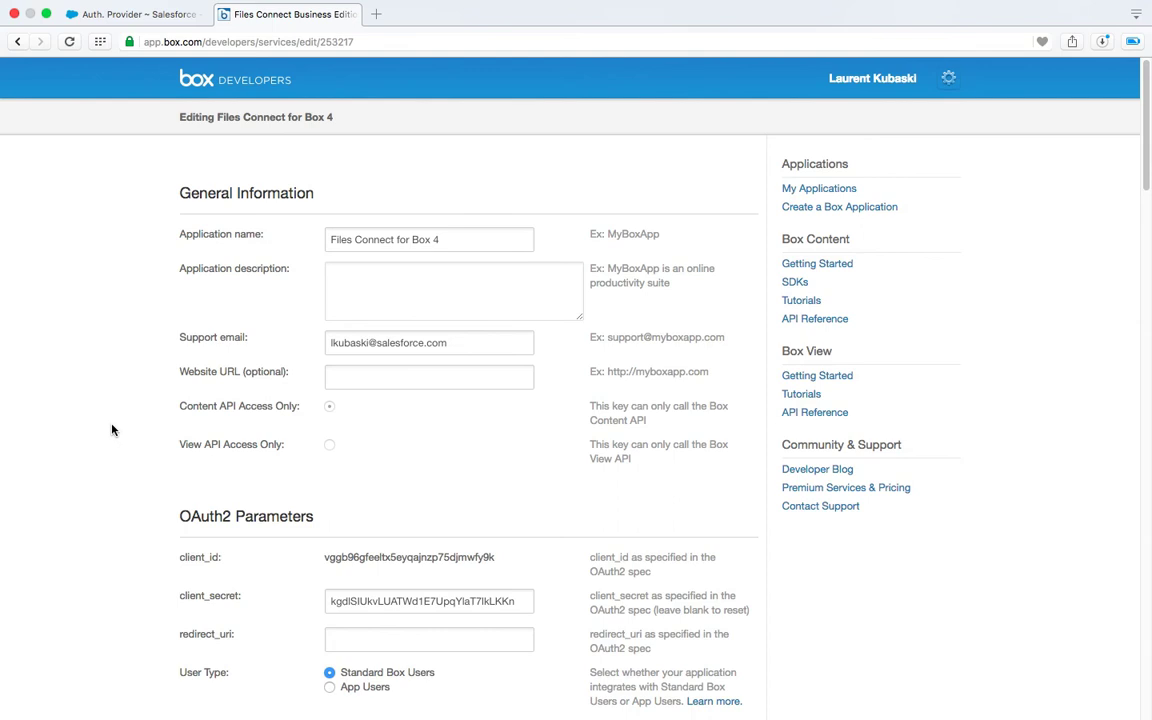
- Paste the Salesforce provider's Callback URL into the redirect_uri of the new Box application's OAuth2 parameters
scroll(112, 430, "down", 3)
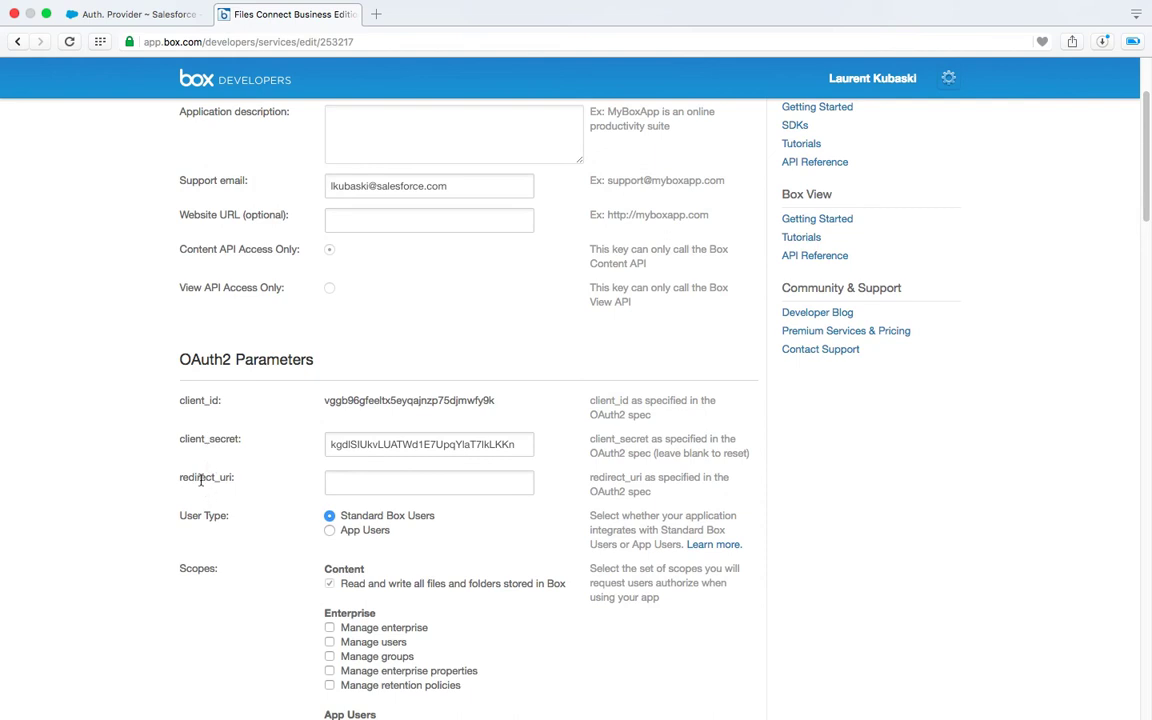
left_click(339, 477)
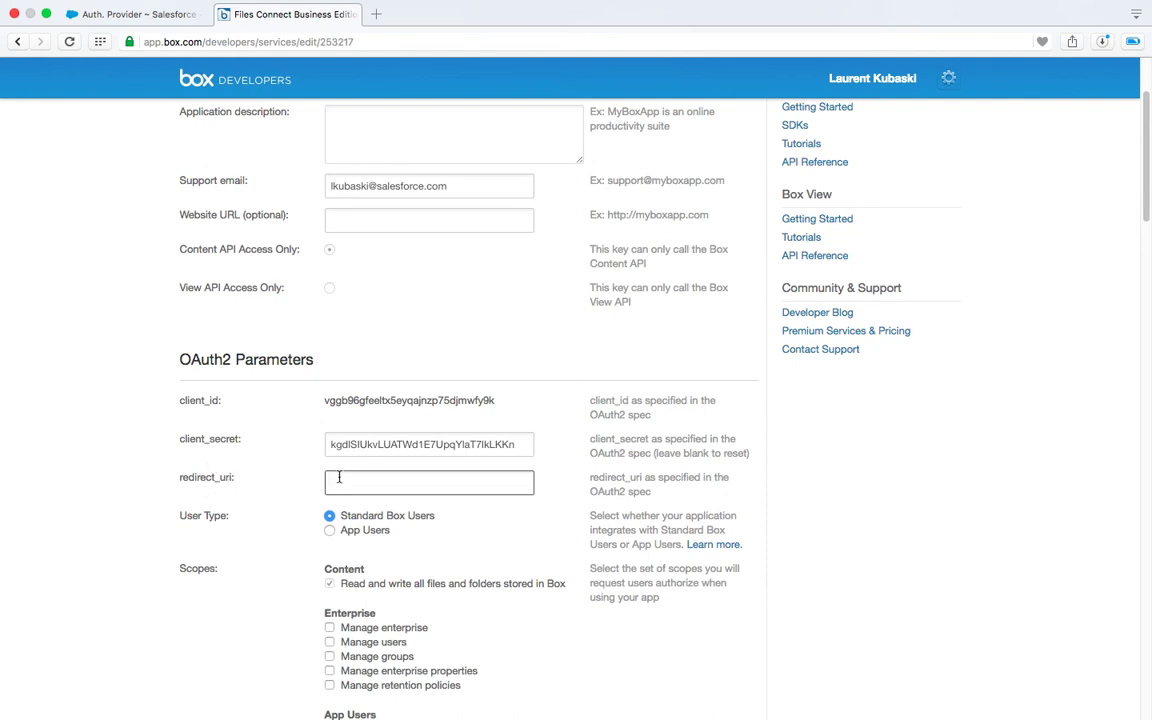
left_click(137, 16)
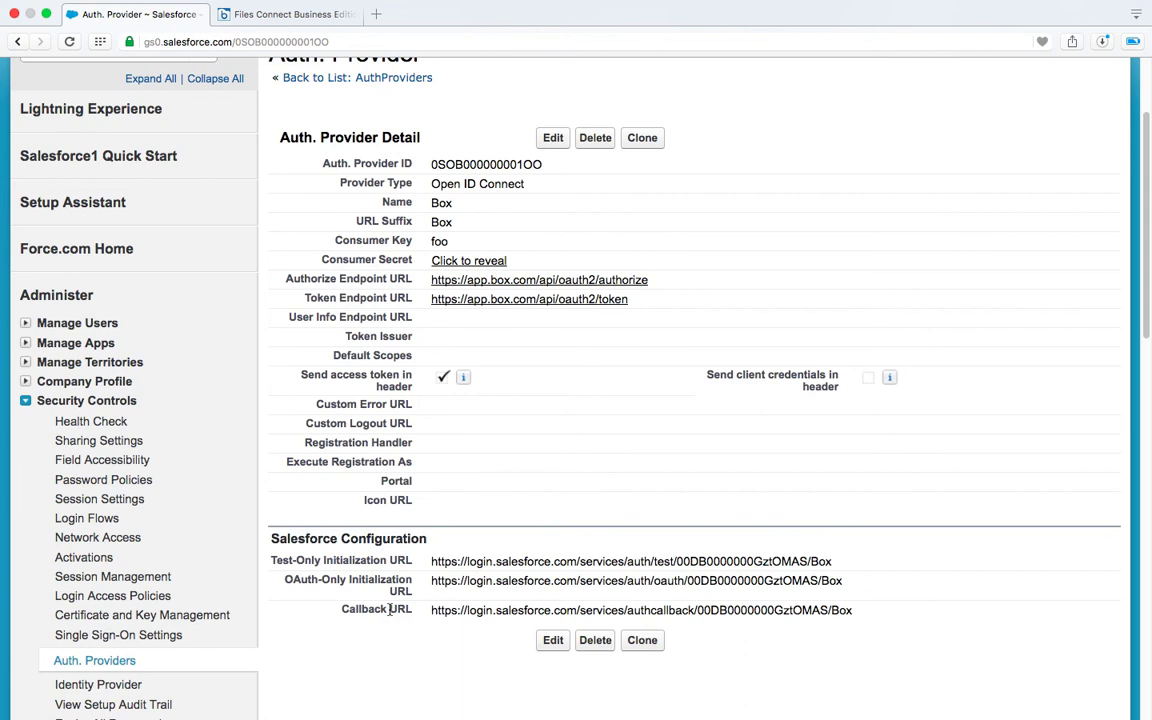
left_click(240, 18)
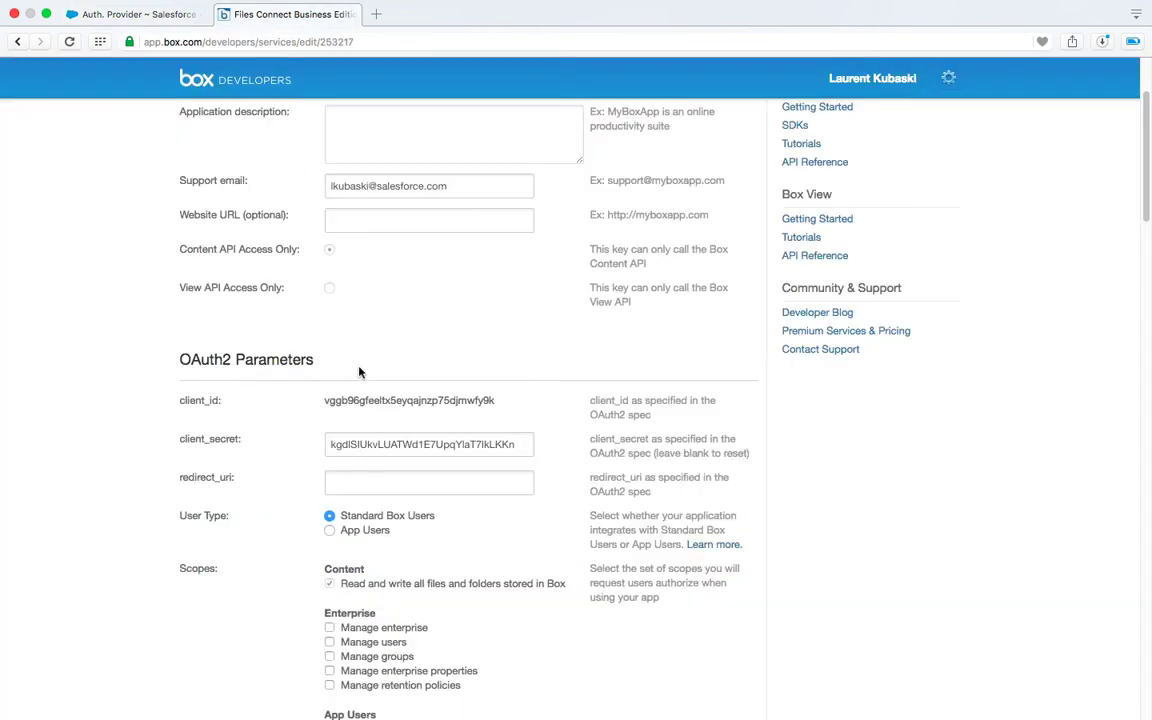
left_click(362, 480)
key("super+v")
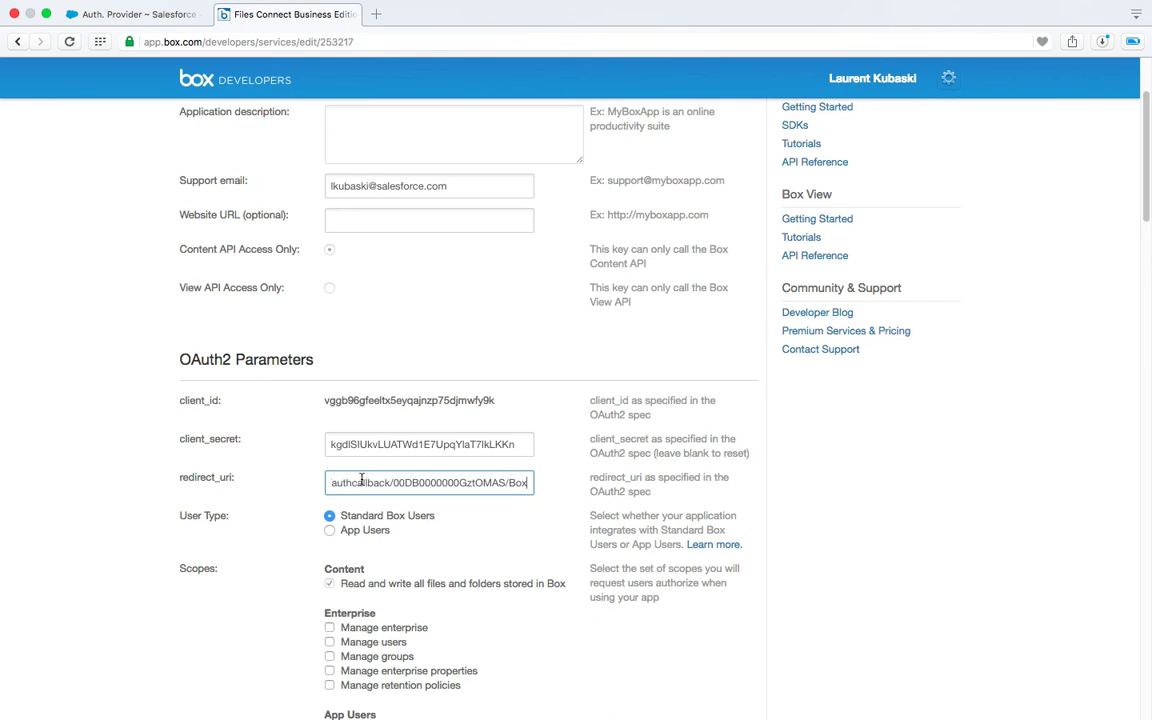
- Edit the Box provider in Salesforce and replace its placeholder Consumer Key with the Box application's client_id
double_click(190, 400)
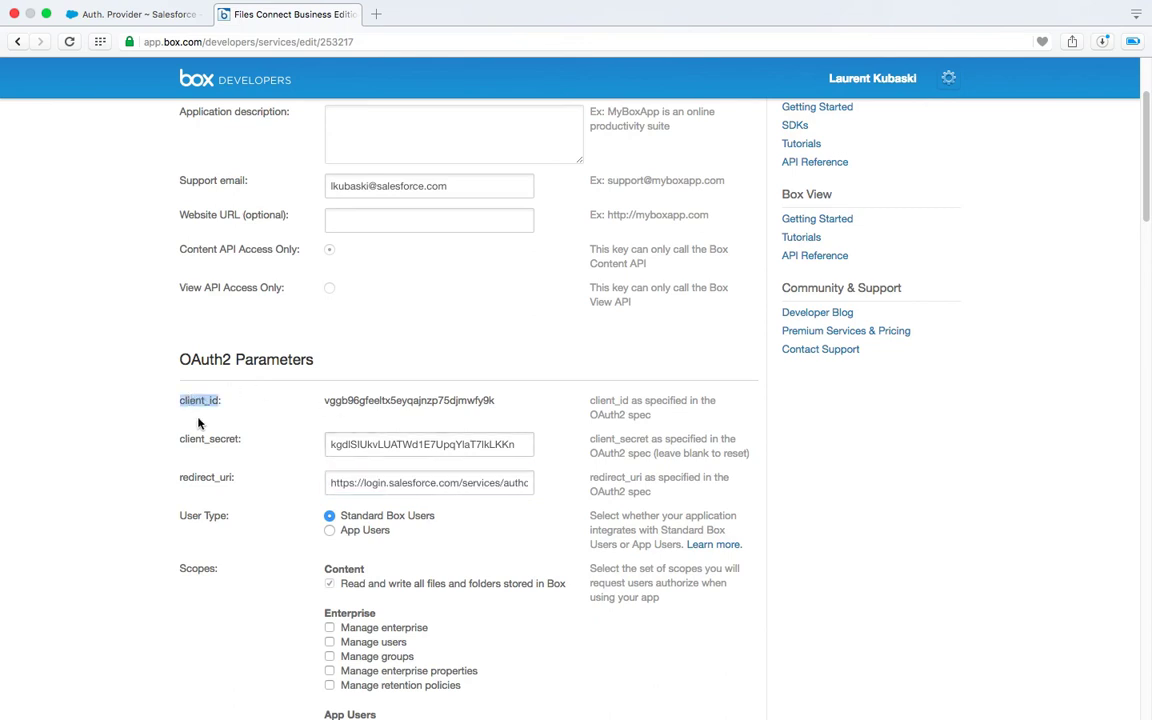
double_click(207, 438)
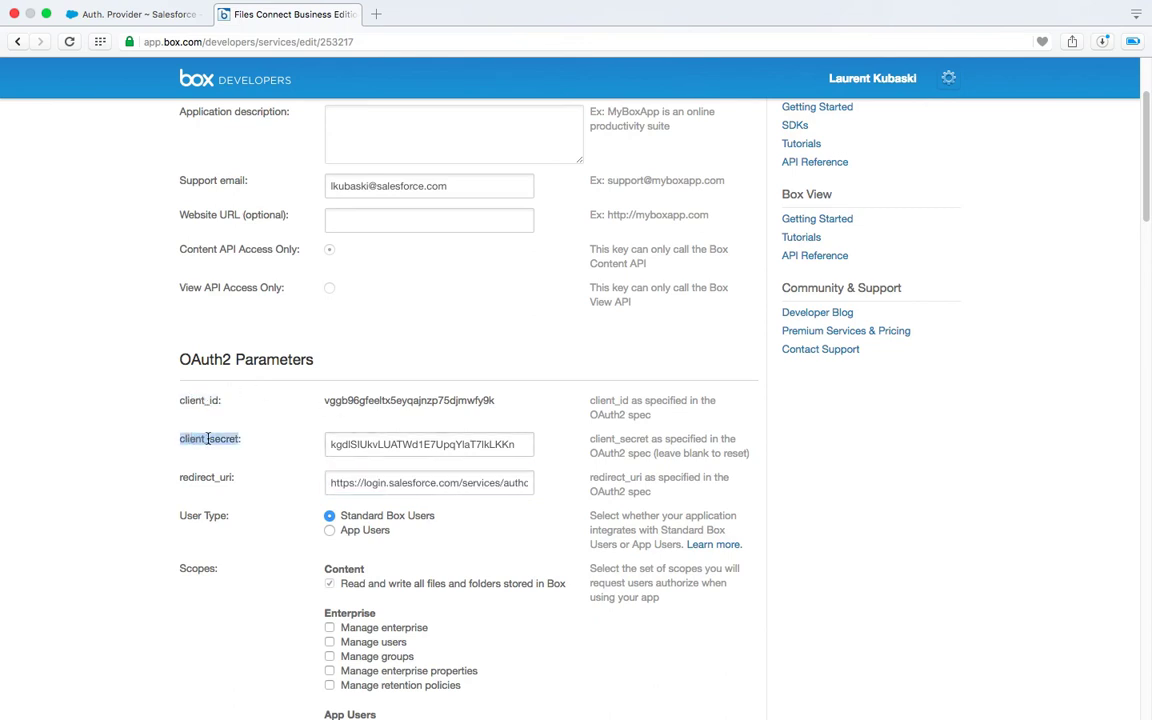
left_click_drag(324, 400, 503, 400)
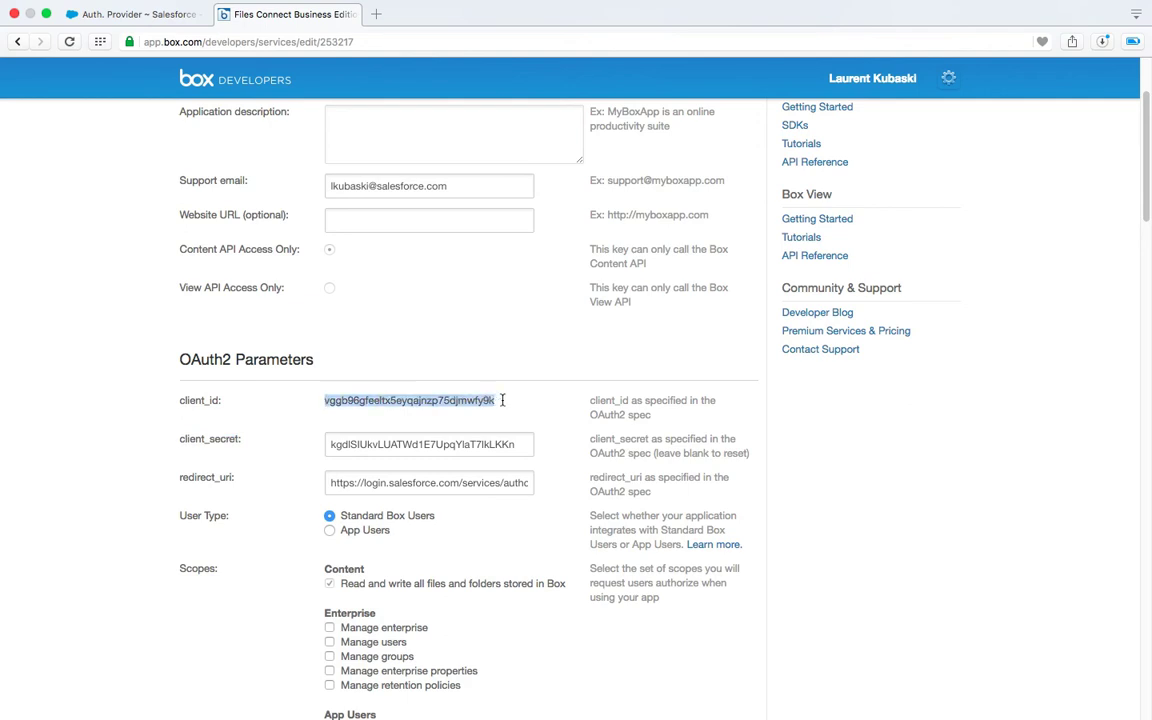
left_click(110, 14)
scroll(479, 206, "up", 3)
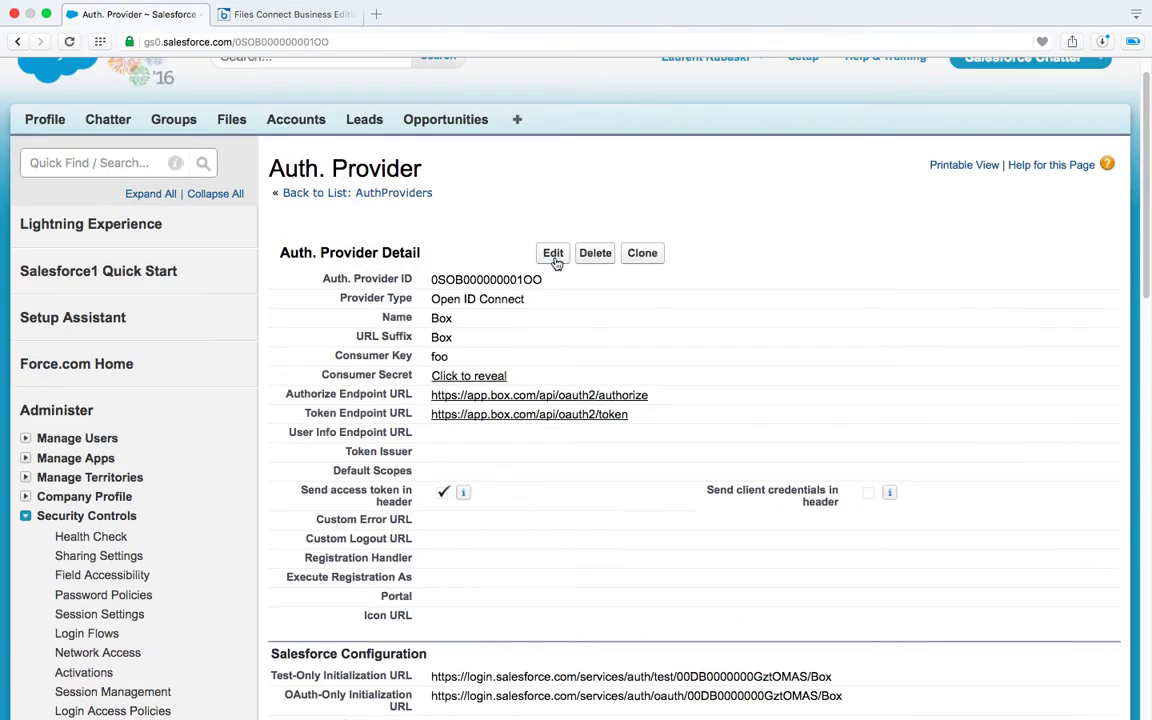
left_click(553, 255)
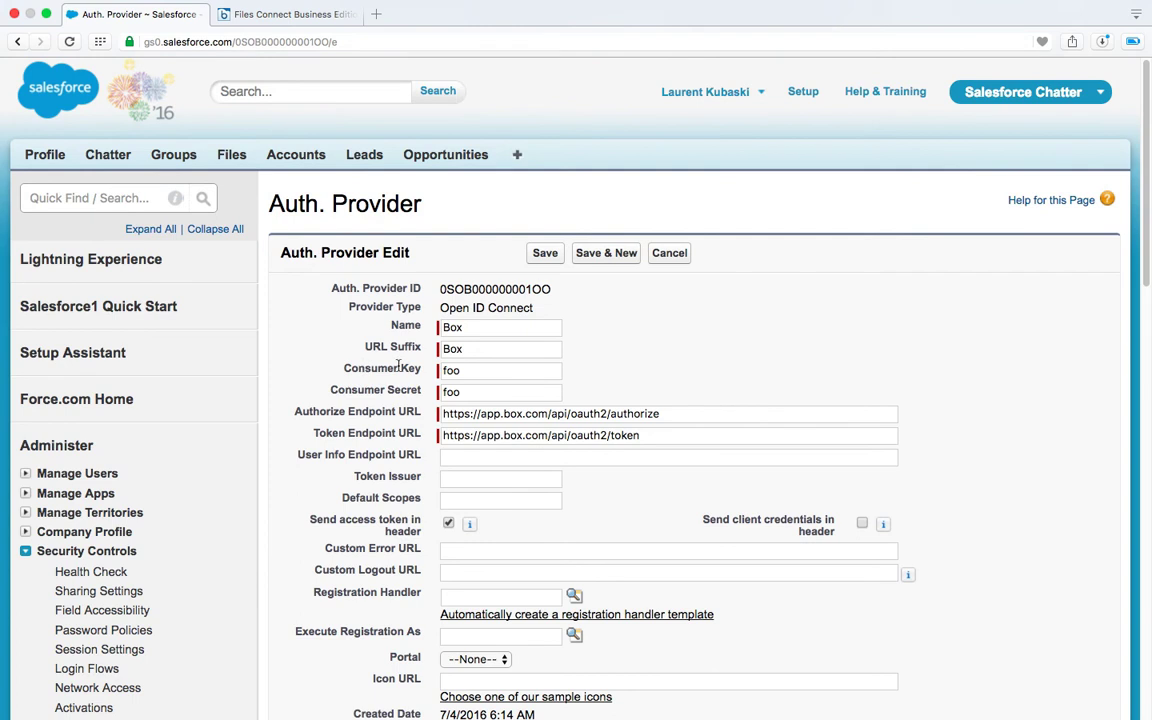
left_click(476, 368)
key("super+a")
key("BackSpace")
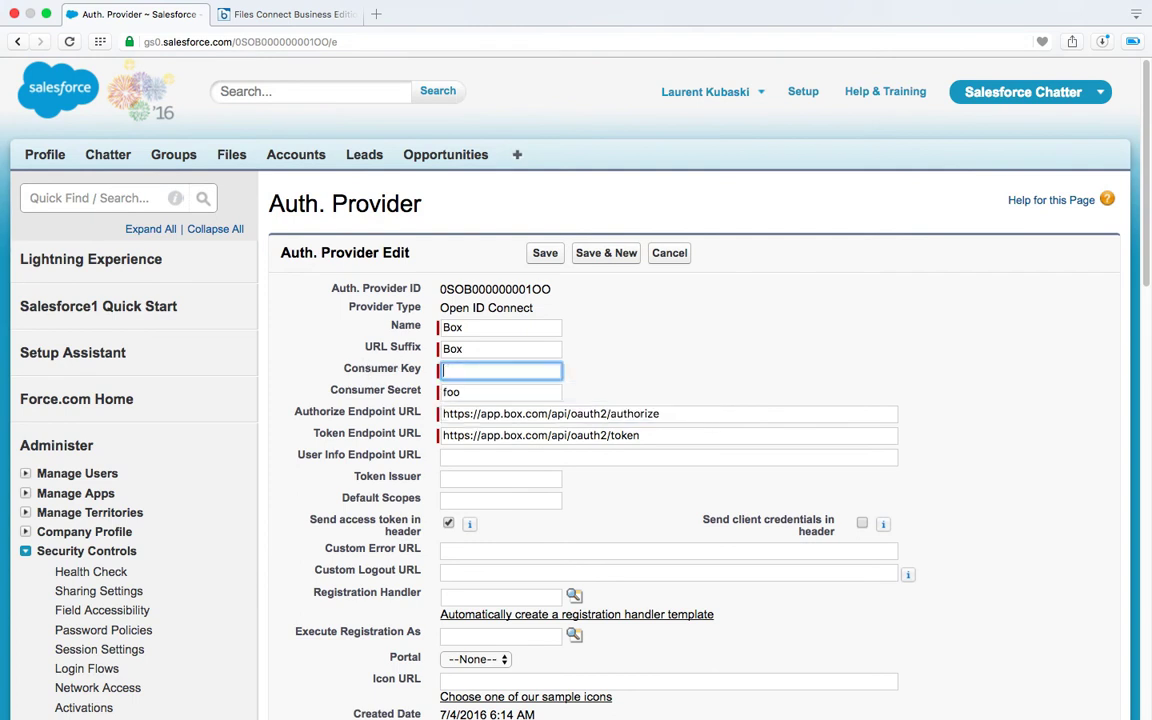
key("super+v")
left_click(647, 389)
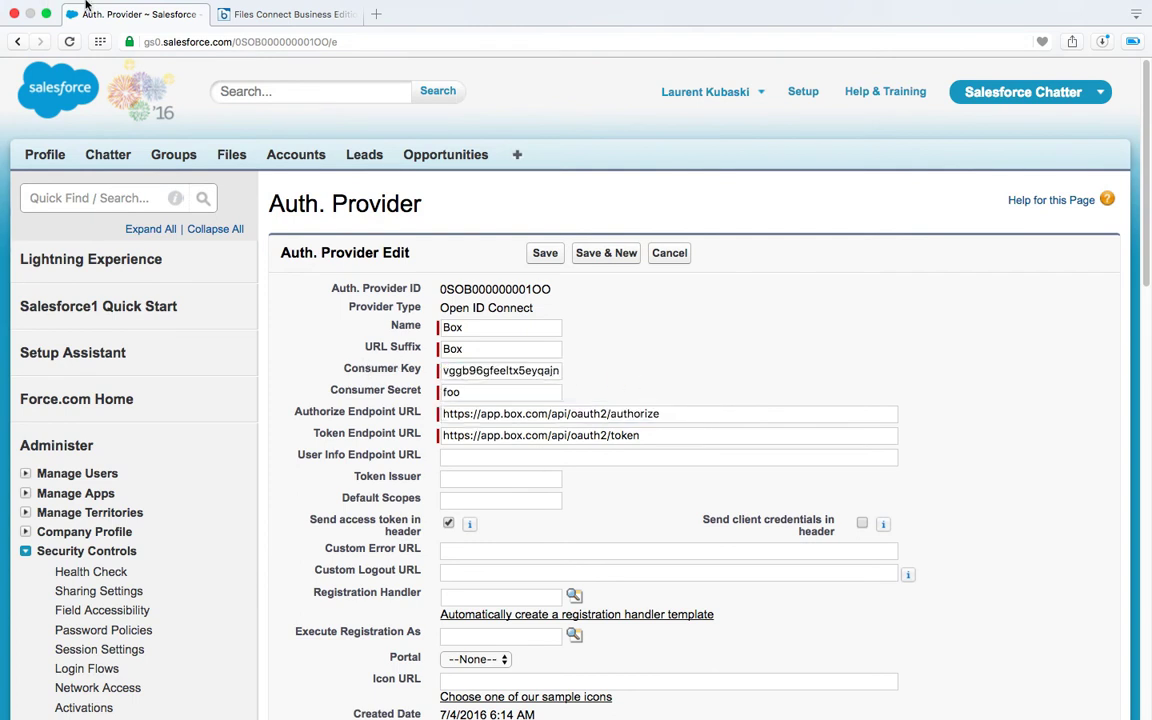
- Copy the client_secret from the OAuth2 parameters of the Box application
left_click(250, 15)
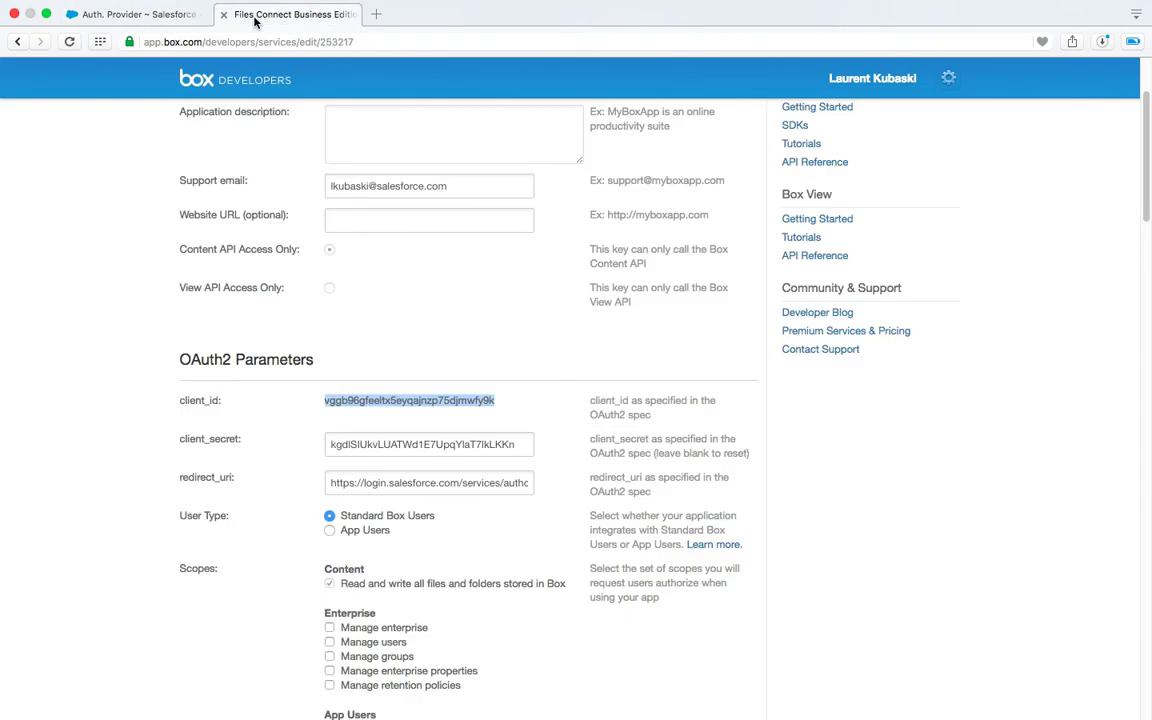
double_click(383, 444)
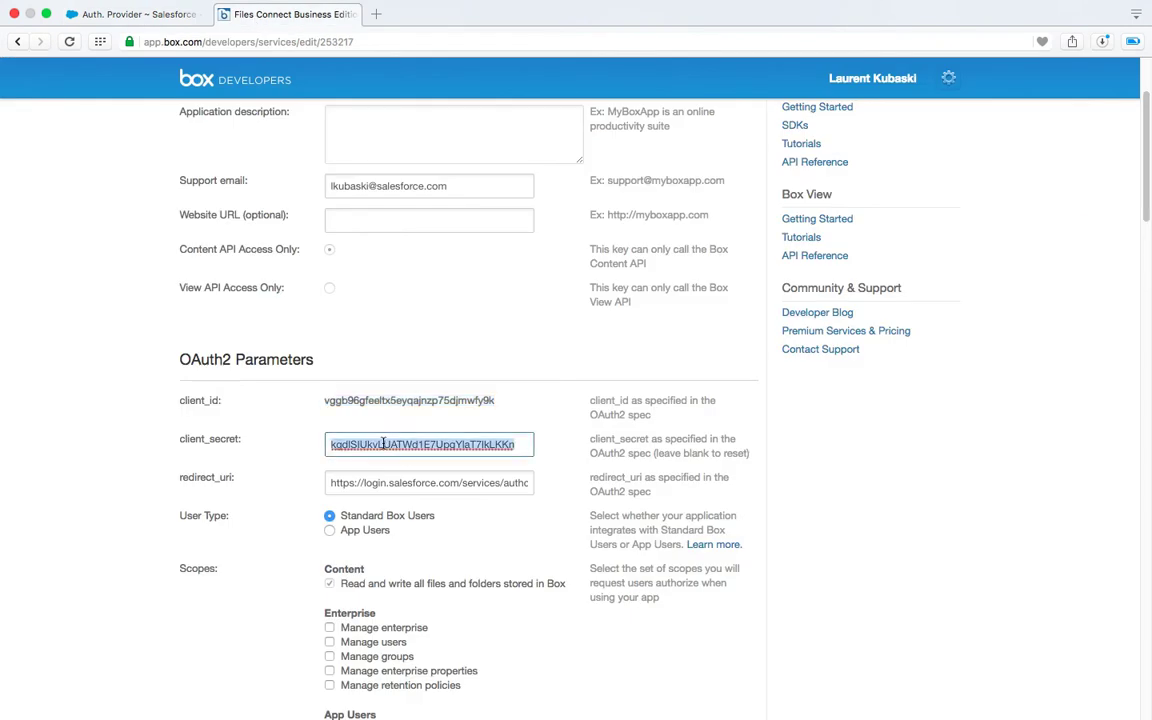
right_click(385, 446)
left_click(423, 514)
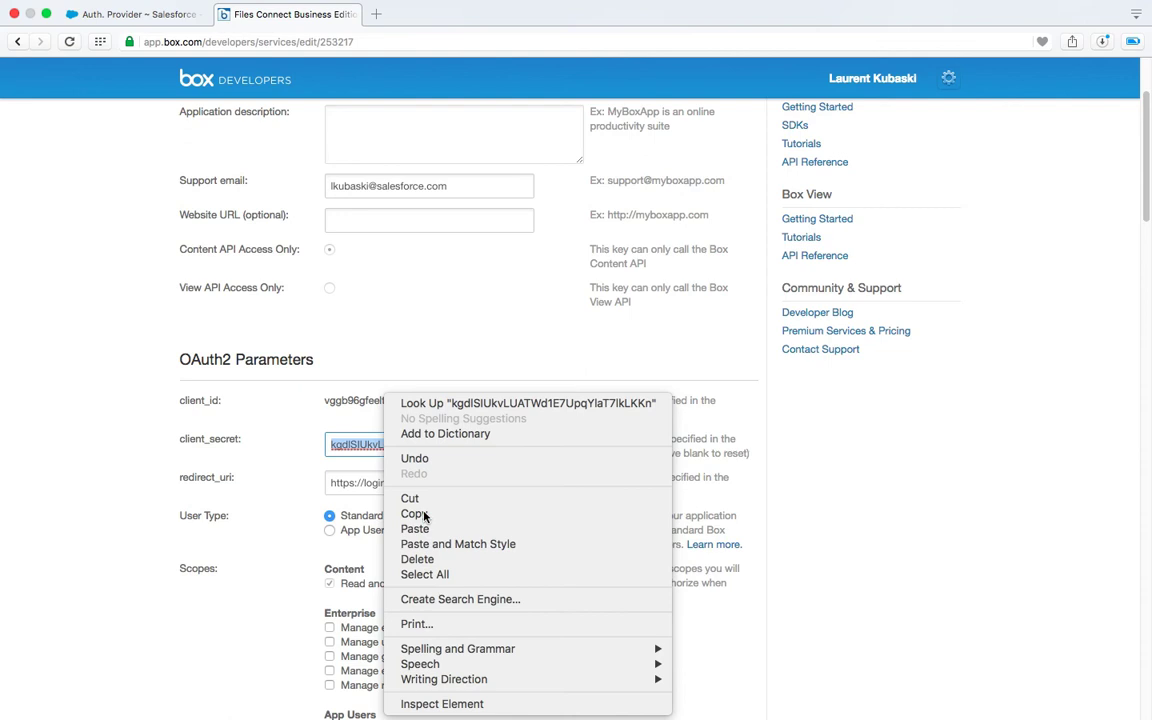
left_click(252, 400)
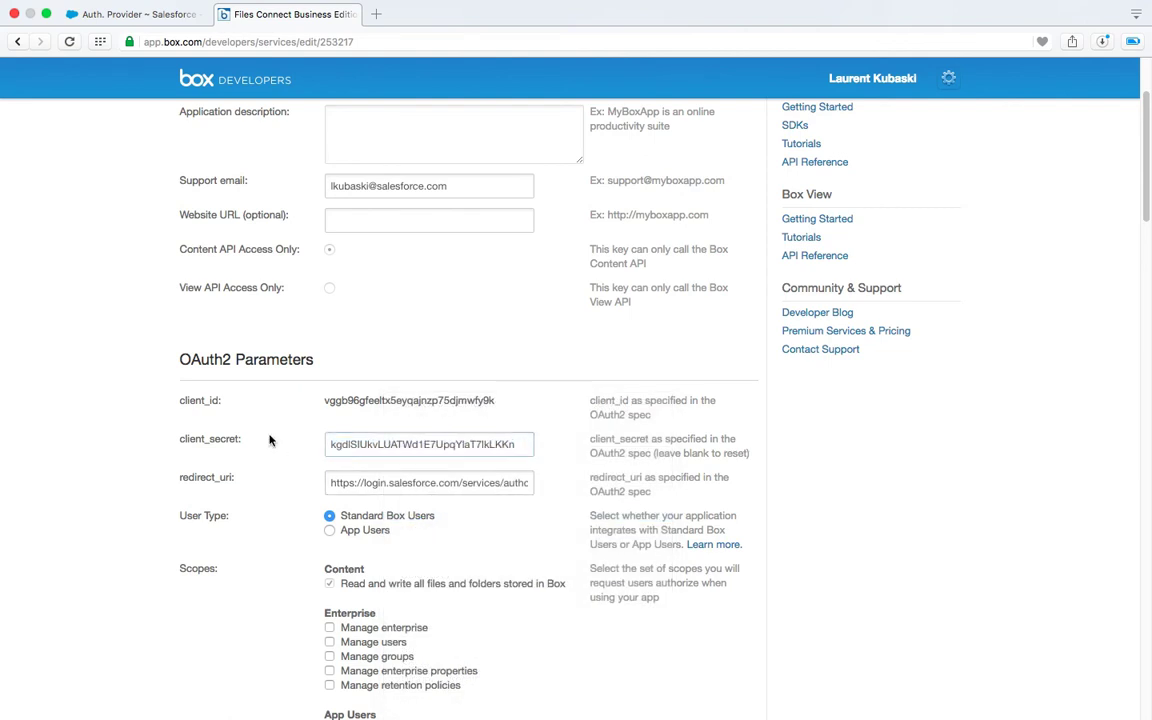
- Replace the placeholder Consumer Secret of the Salesforce Box provider with the copied client_secret and save the provider
left_click(107, 18)
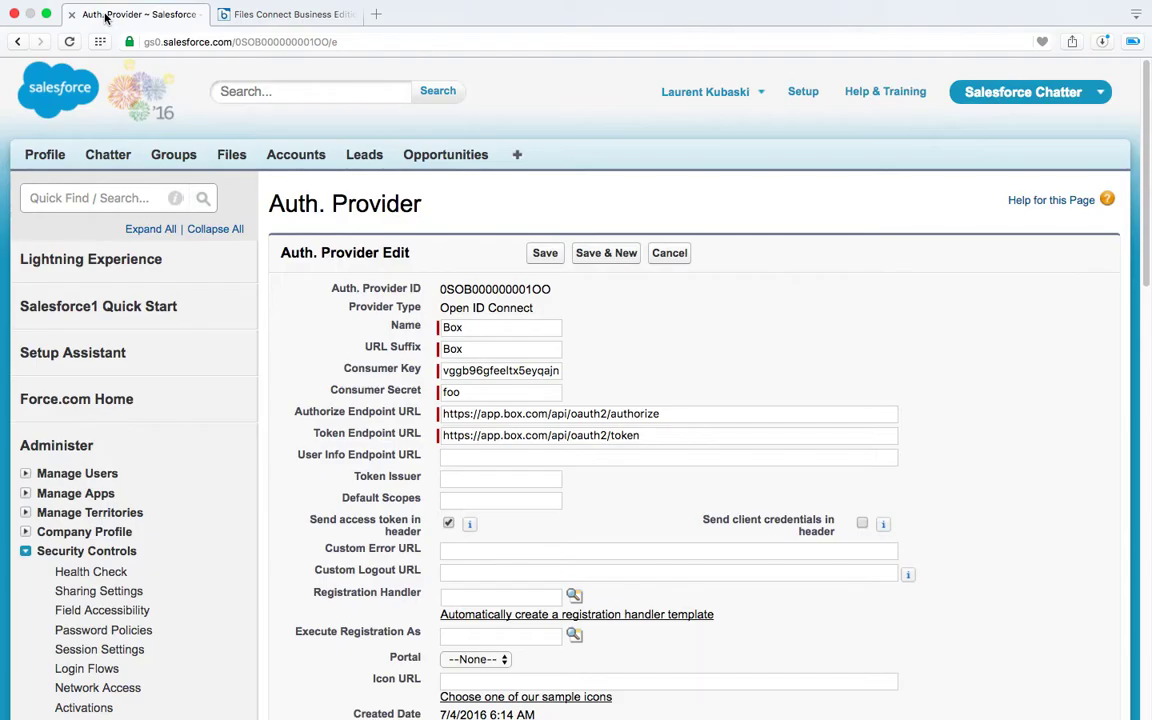
double_click(465, 393)
key("BackSpace")
key("super+v")
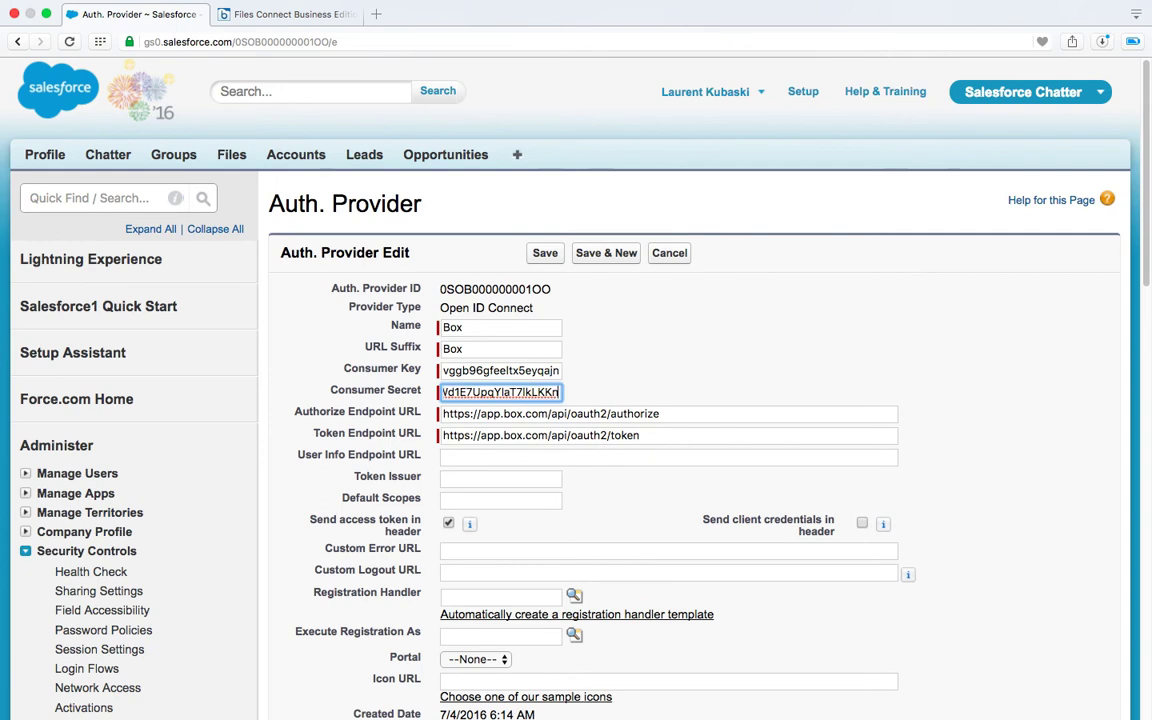
left_click(292, 308)
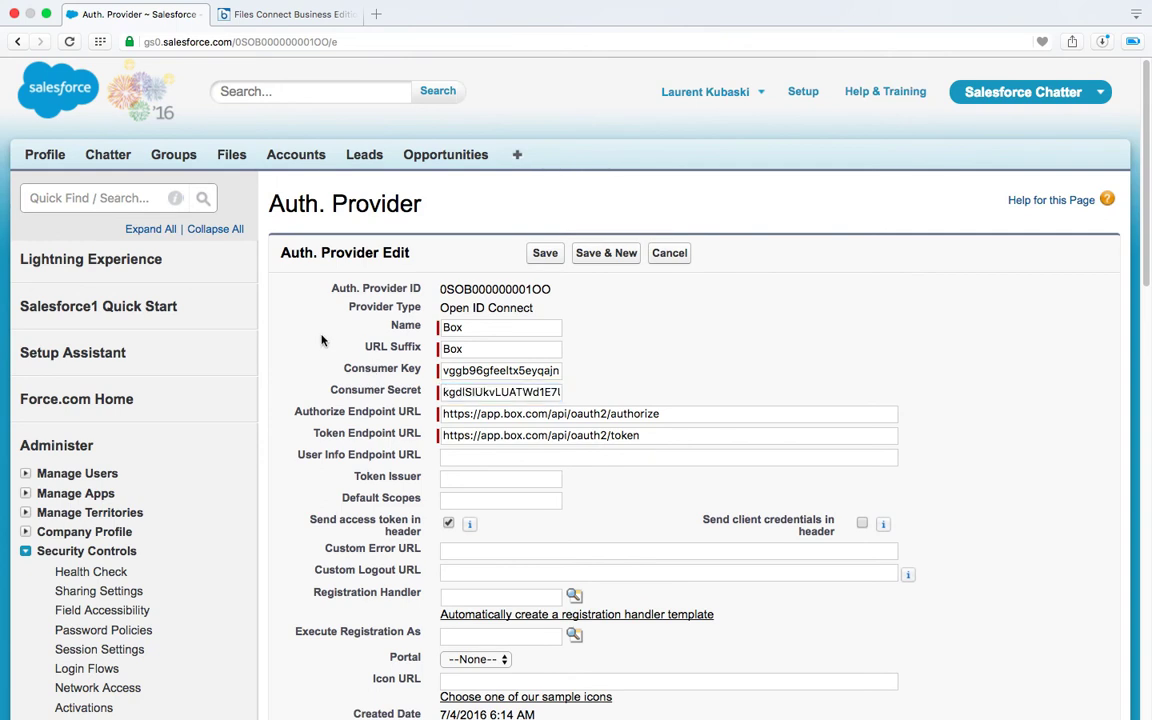
left_click(544, 256)
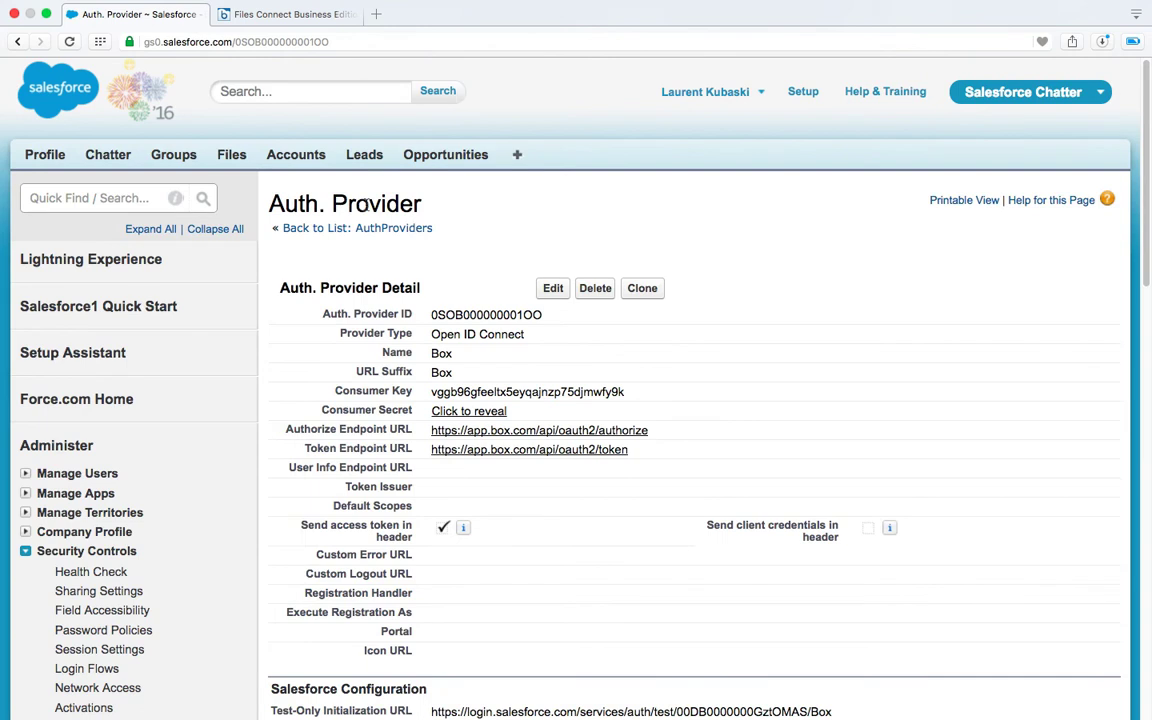
- Find External Data Sources in the Salesforce setup by searching for external, and start a new external data source
left_click(130, 200)
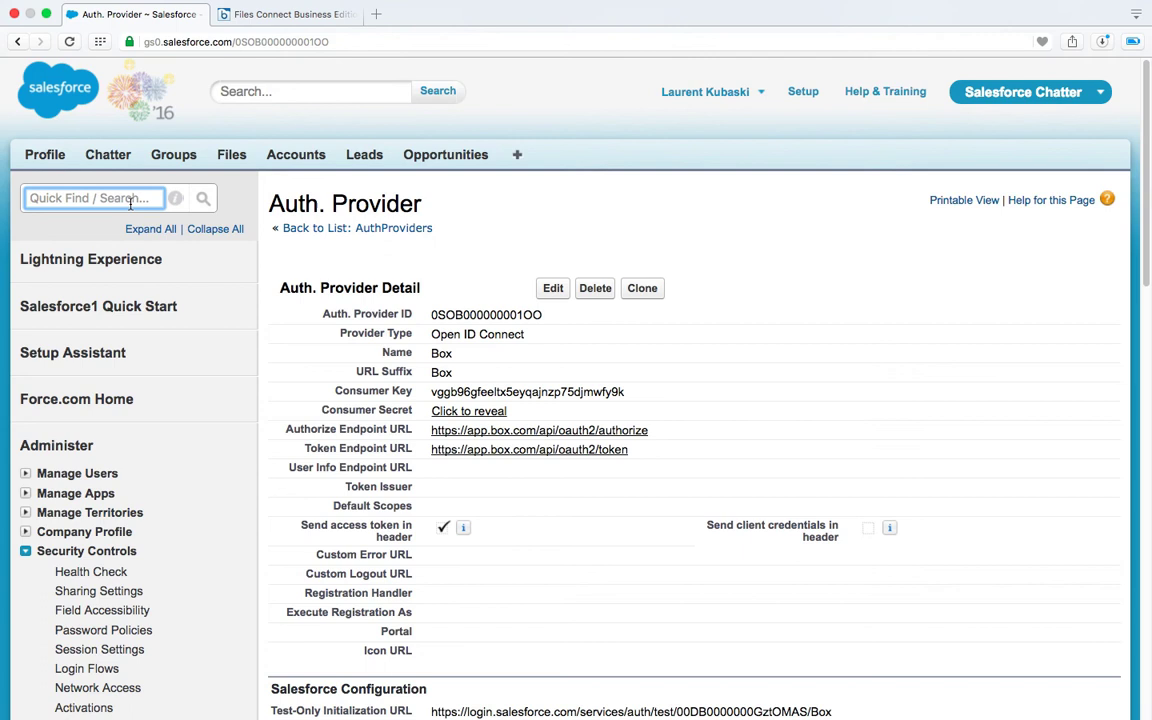
type("external")
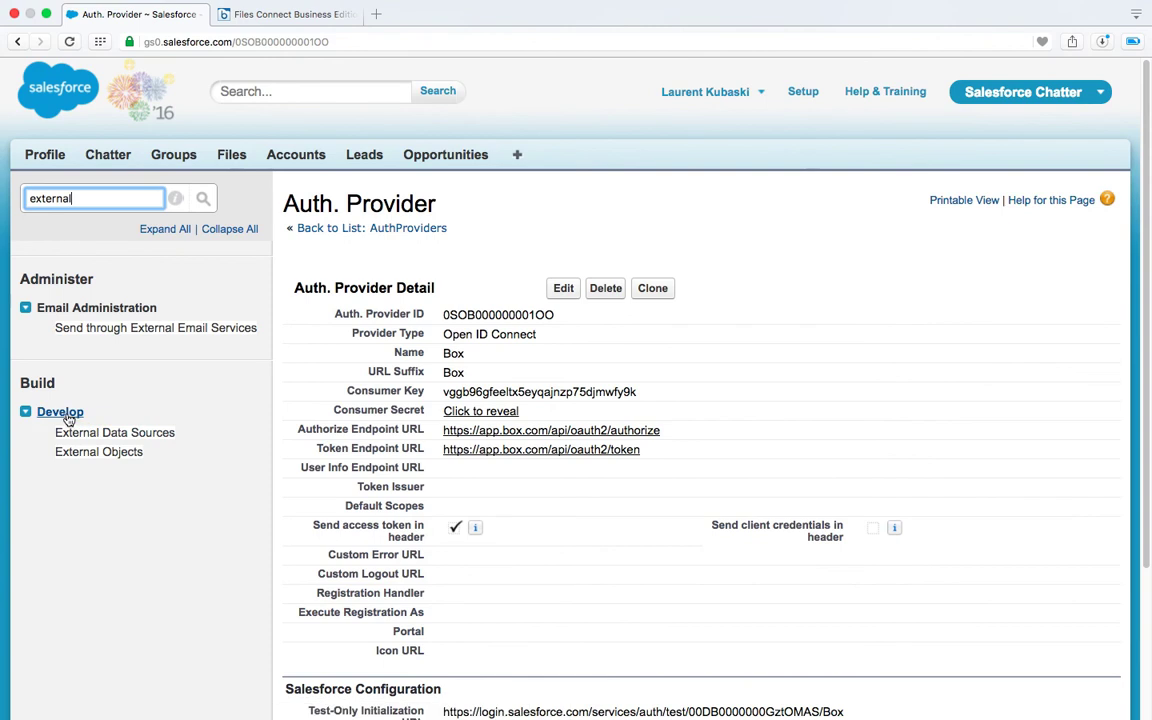
left_click(97, 433)
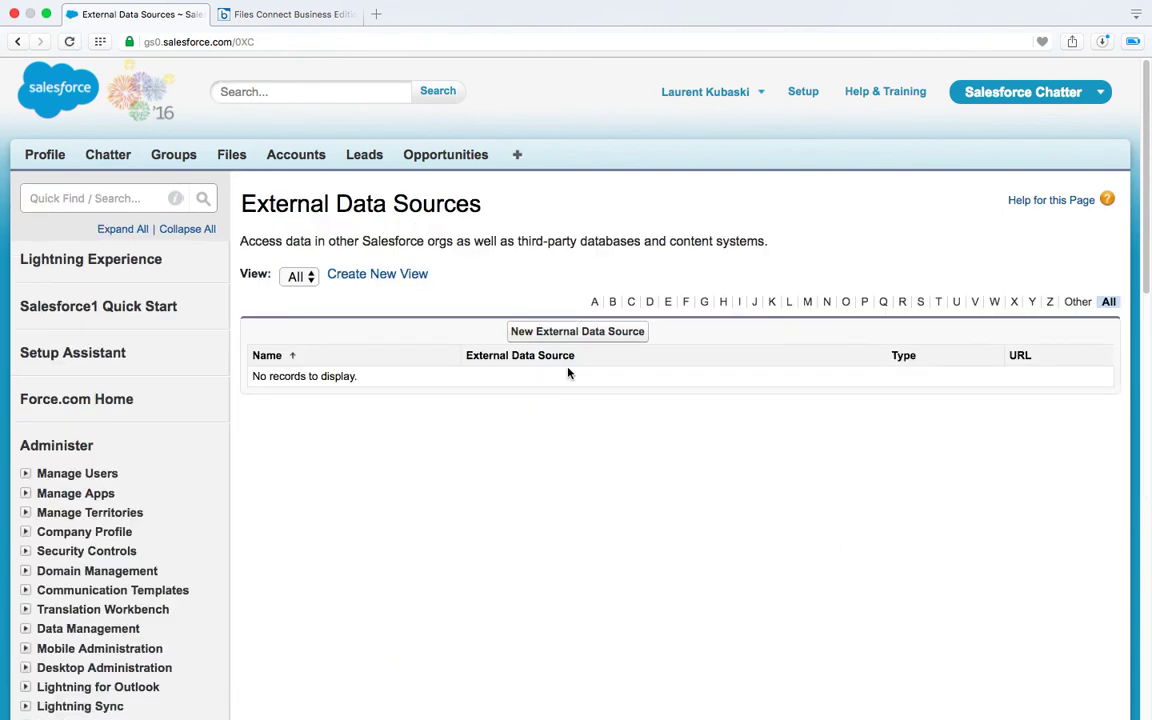
left_click(594, 335)
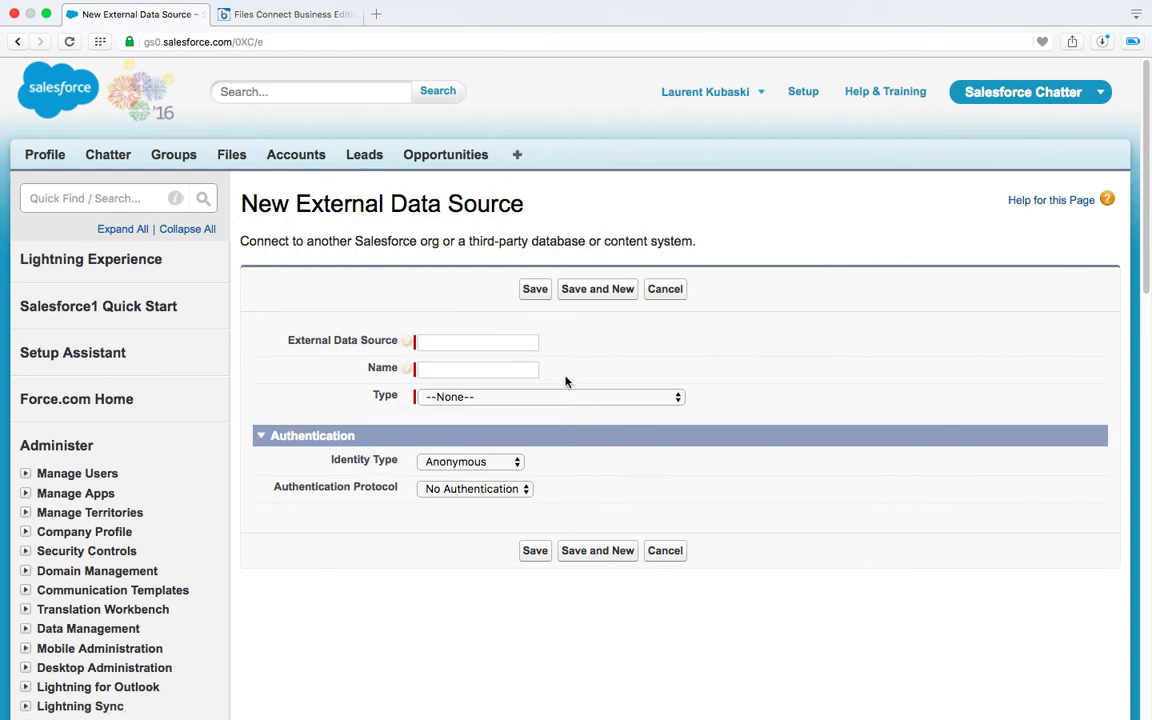
- Set the new data source's type to Files Connect: Box and enter Box as both its label and name
left_click(540, 399)
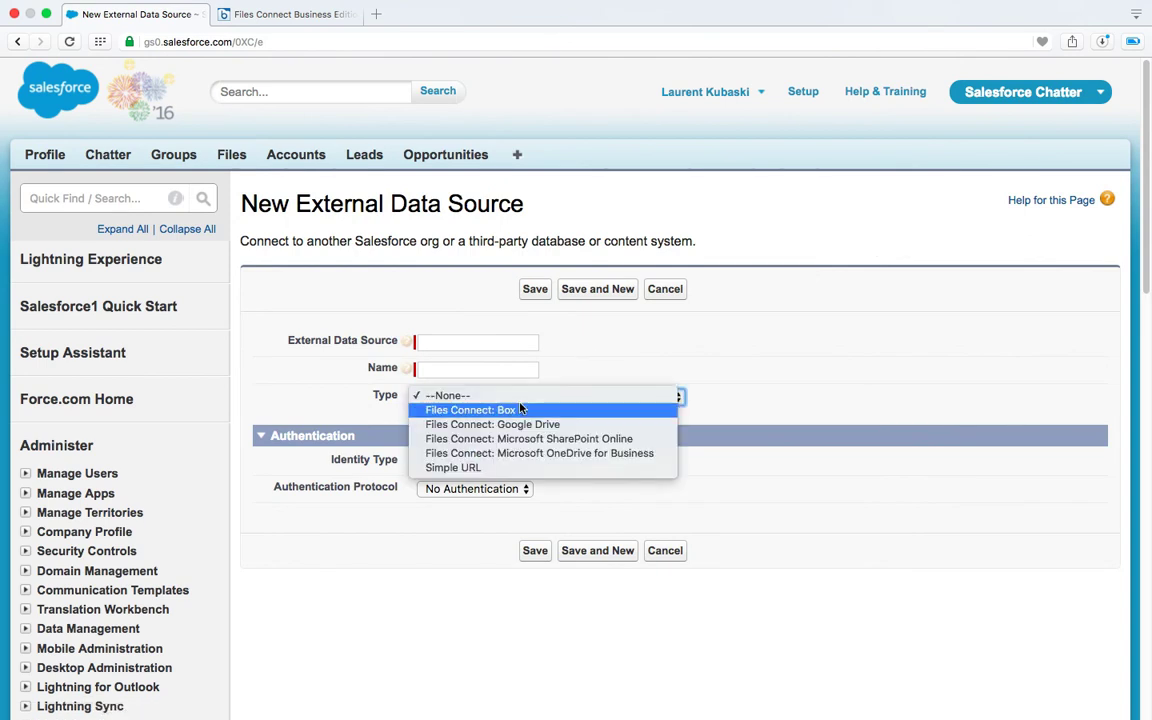
left_click(511, 410)
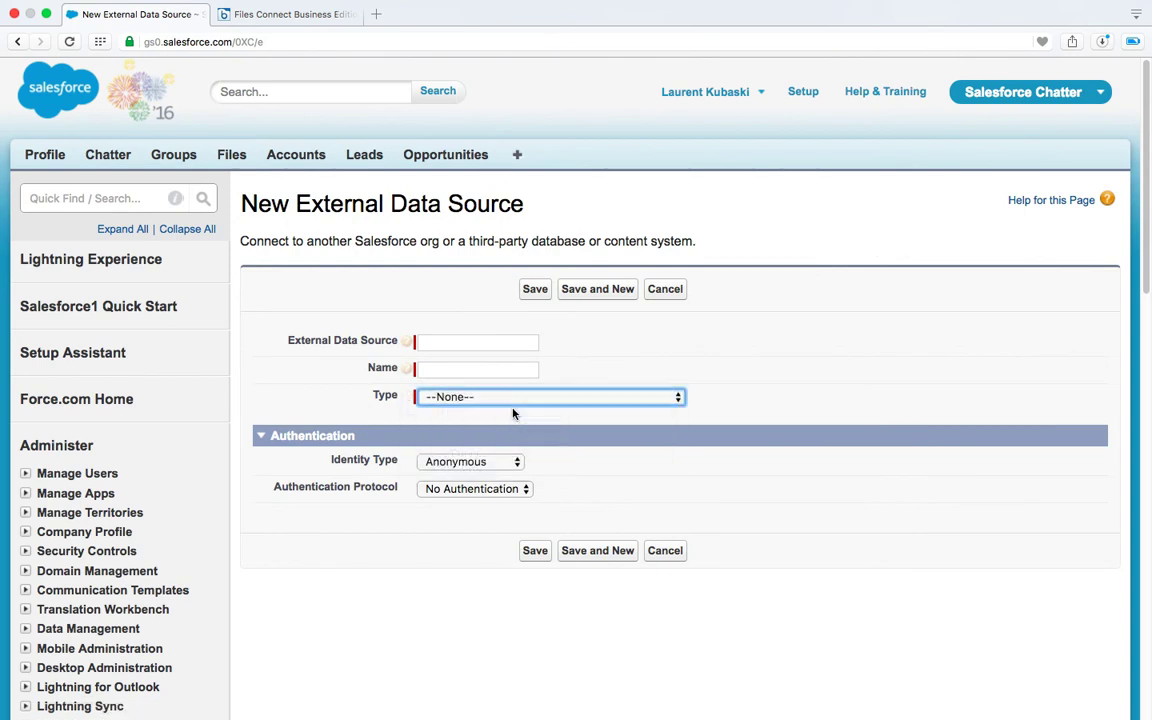
left_click(521, 344)
type("Box")
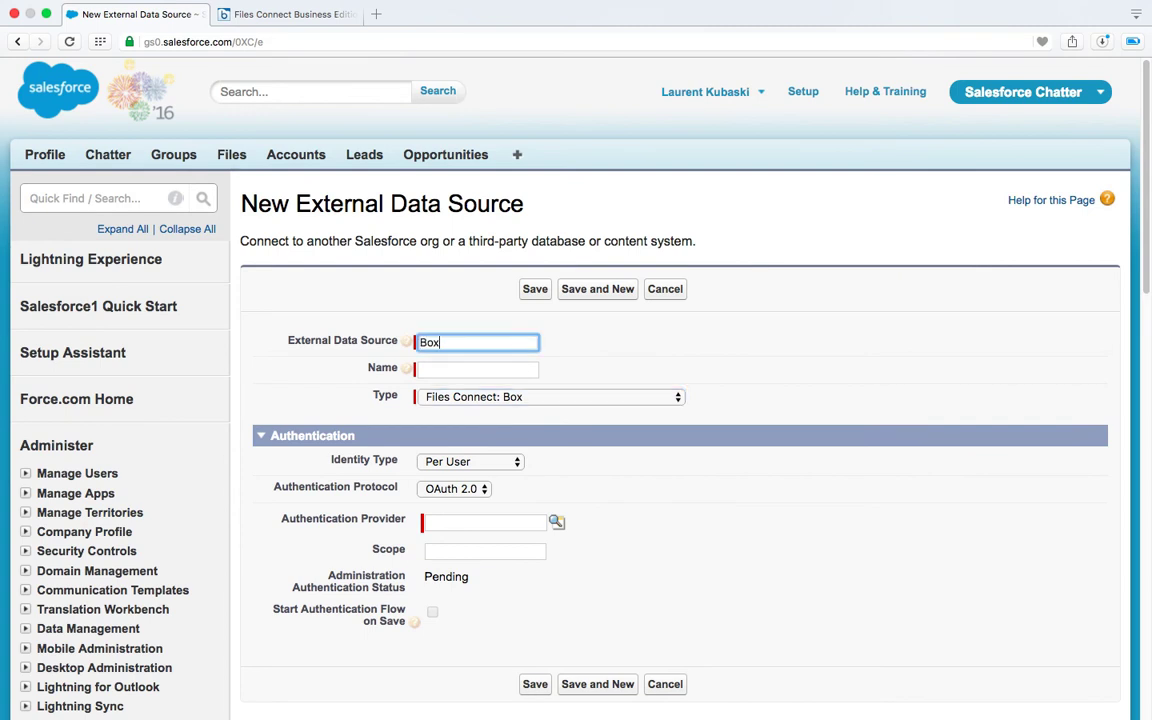
key("Tab")
type("Bo")
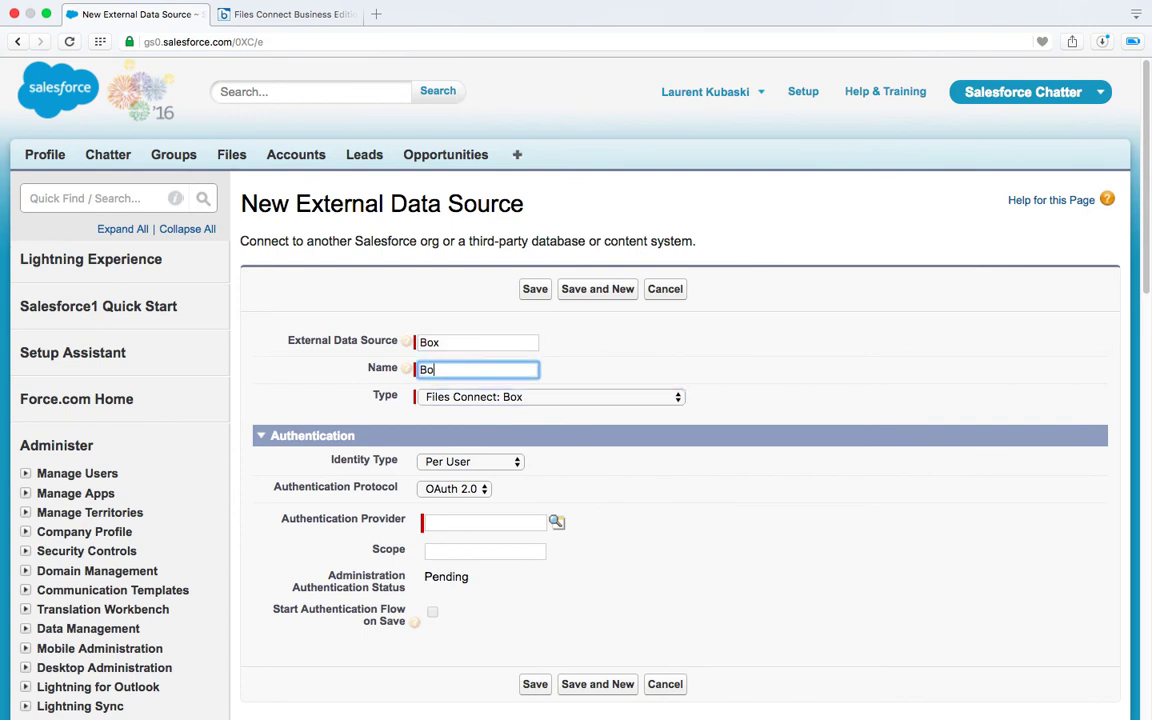
type("x")
left_click(656, 342)
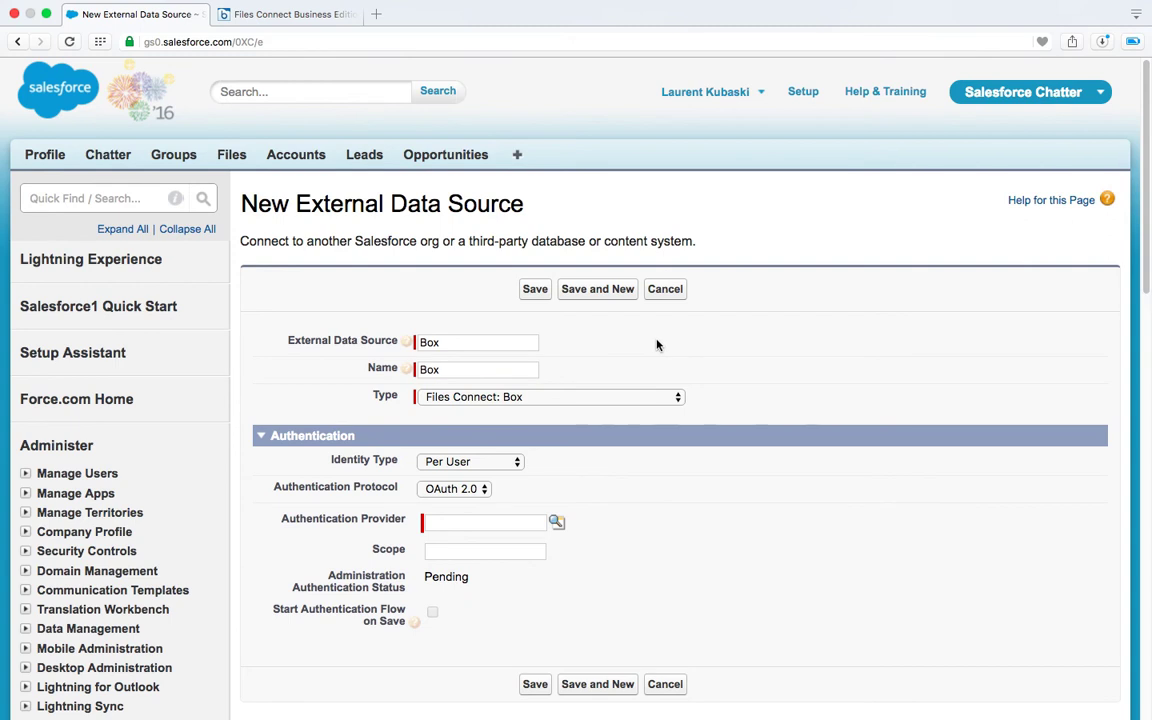
- Choose Per User as the Identity Type of the new external data source
left_click(429, 467)
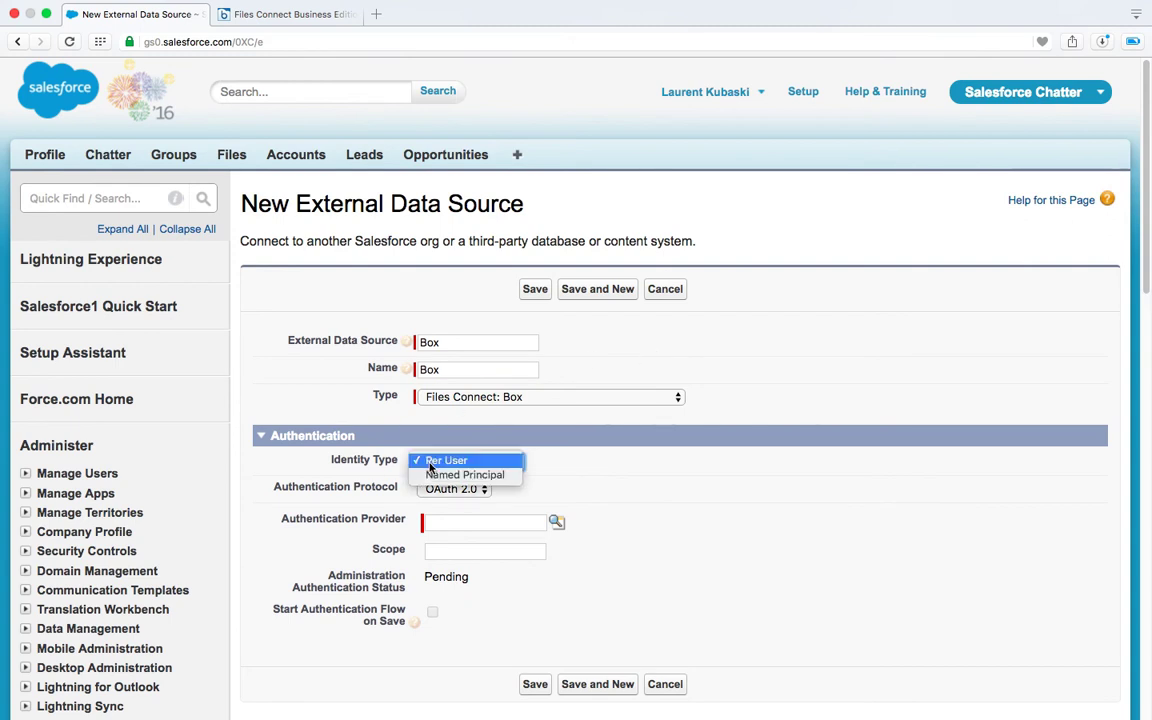
left_click(430, 462)
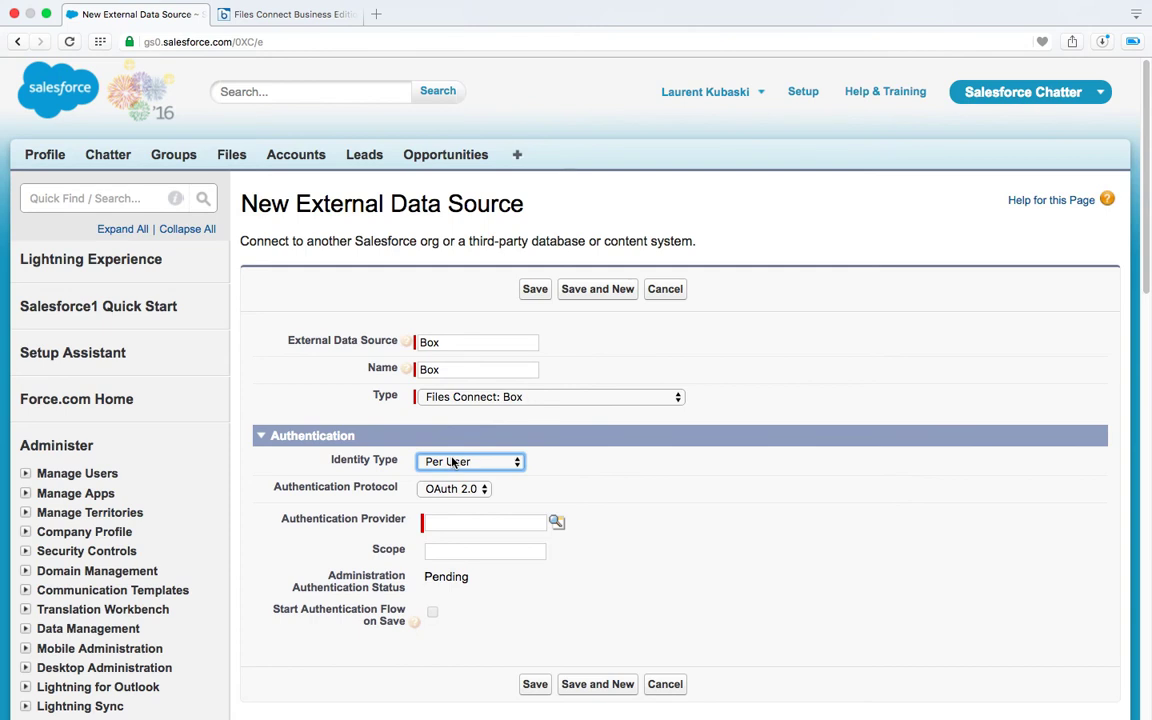
left_click(589, 453)
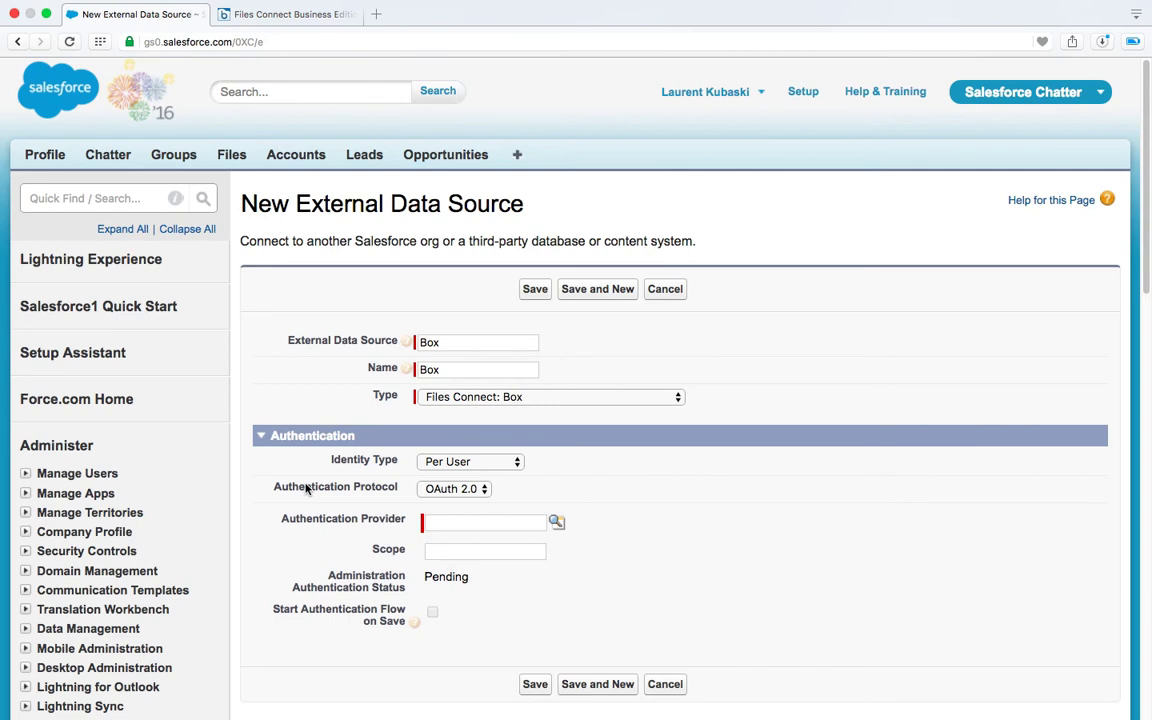
- Save the data source with Box as its Authentication Provider and grant Files Connect for Box 4 access to Box
left_click(486, 520)
left_click(557, 524)
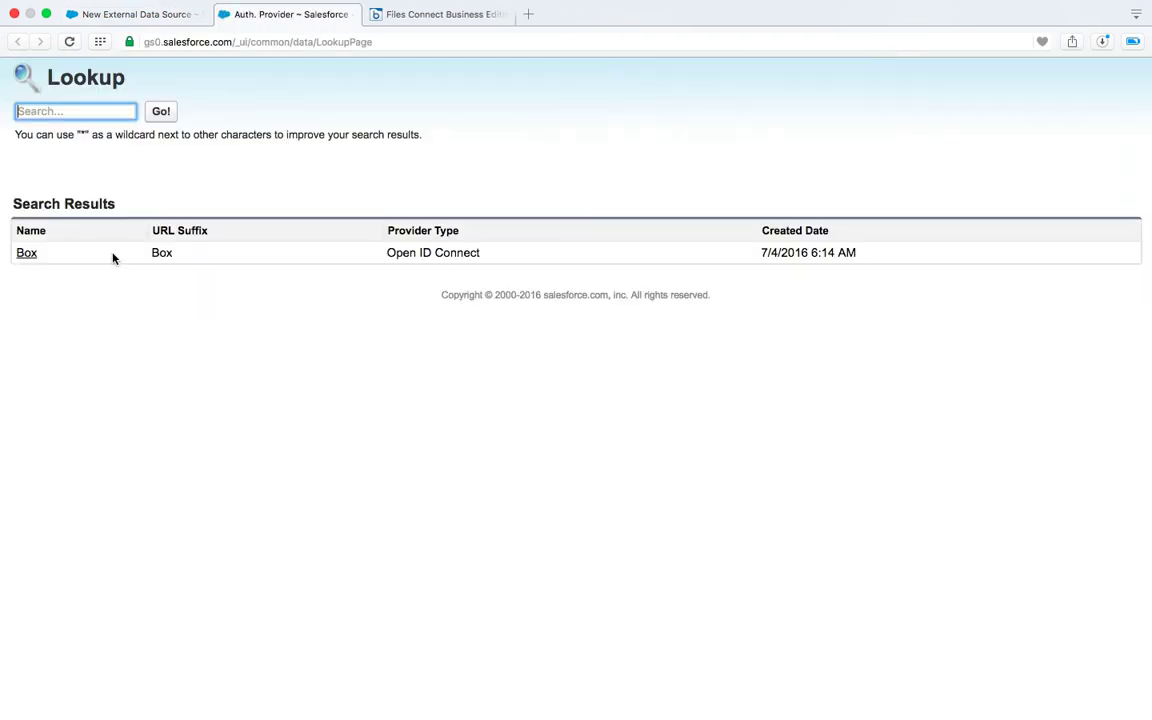
left_click(26, 255)
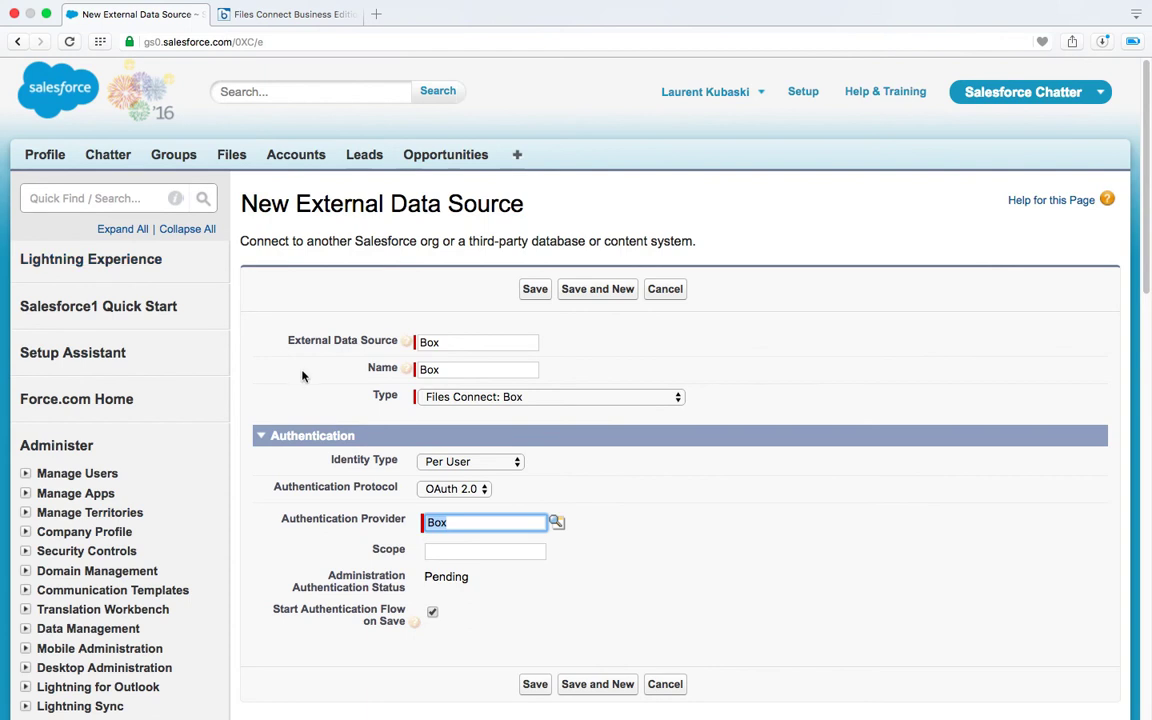
scroll(303, 376, "down", 3)
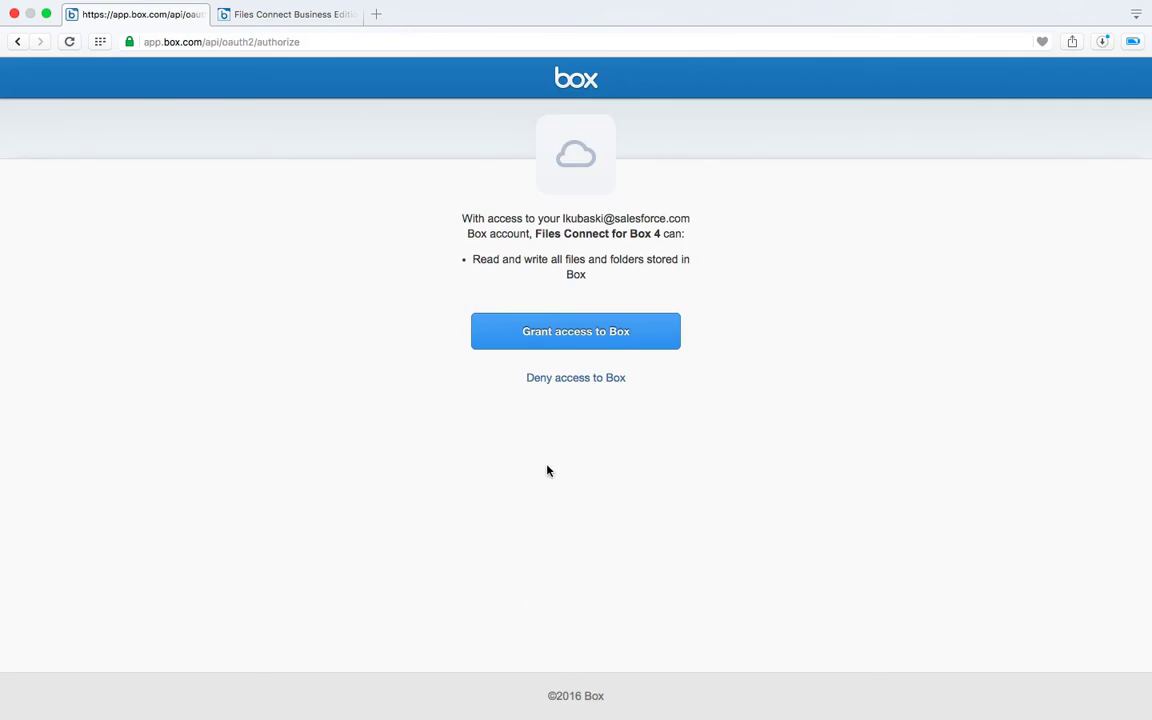
left_click(576, 341)
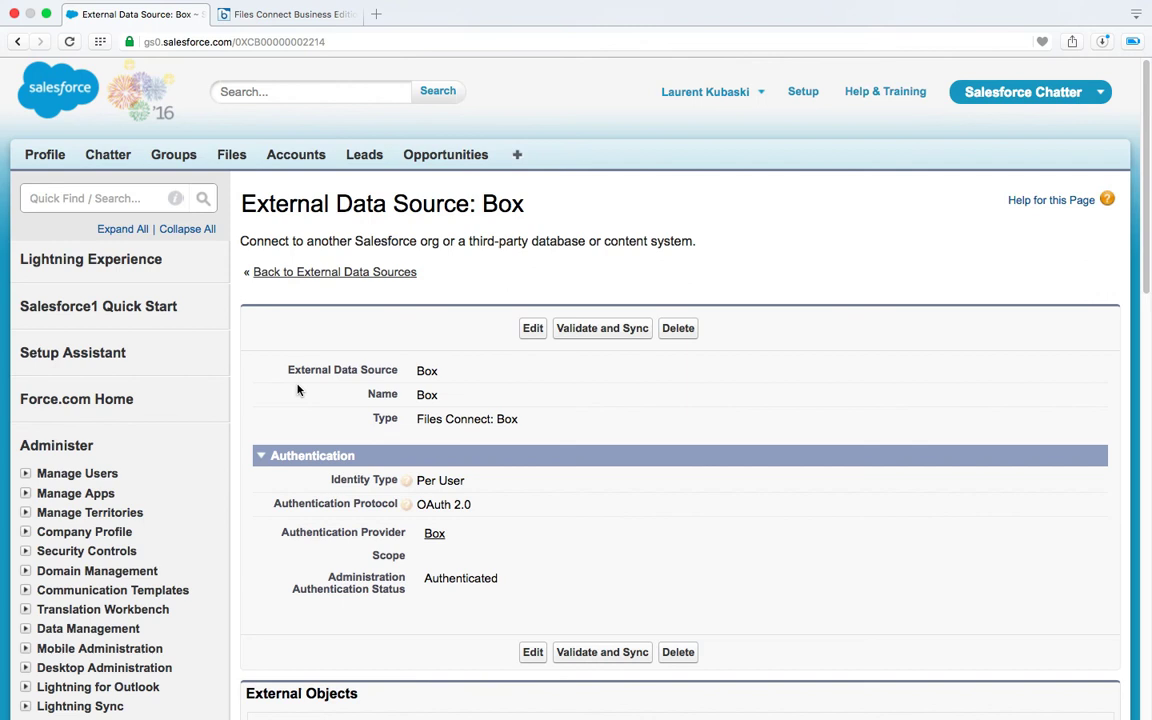
- Validate the Box external data source and sync its items_Box table
scroll(297, 390, "down", 1)
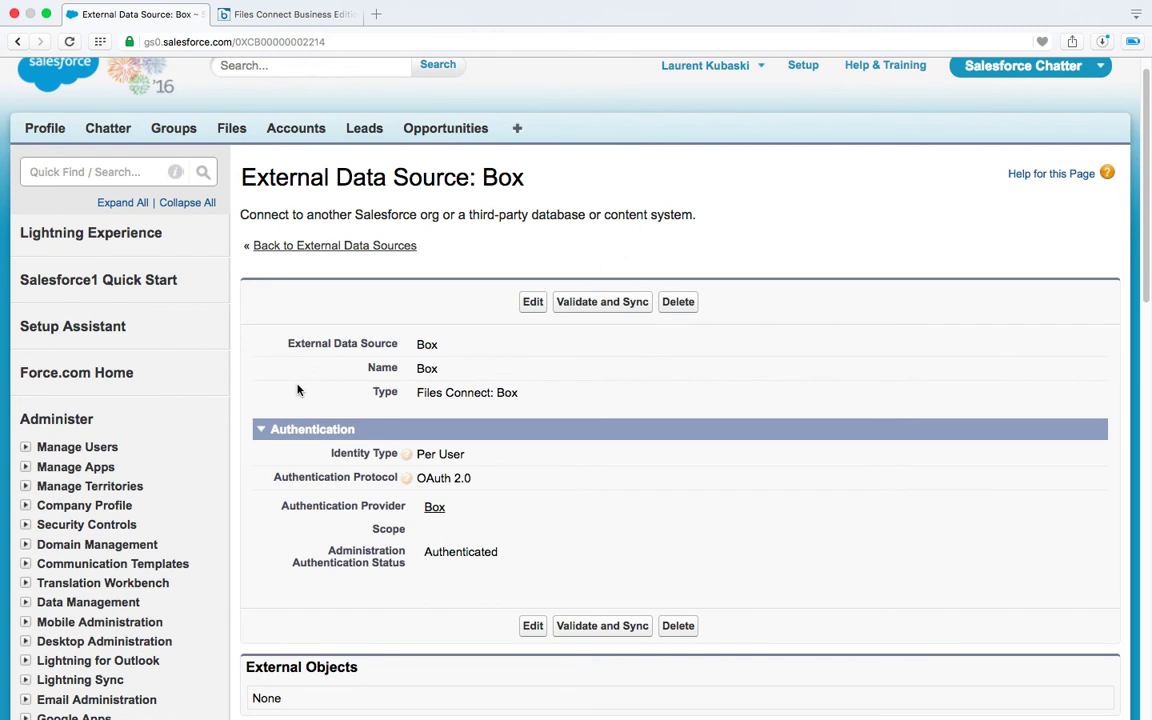
scroll(297, 390, "down", 1)
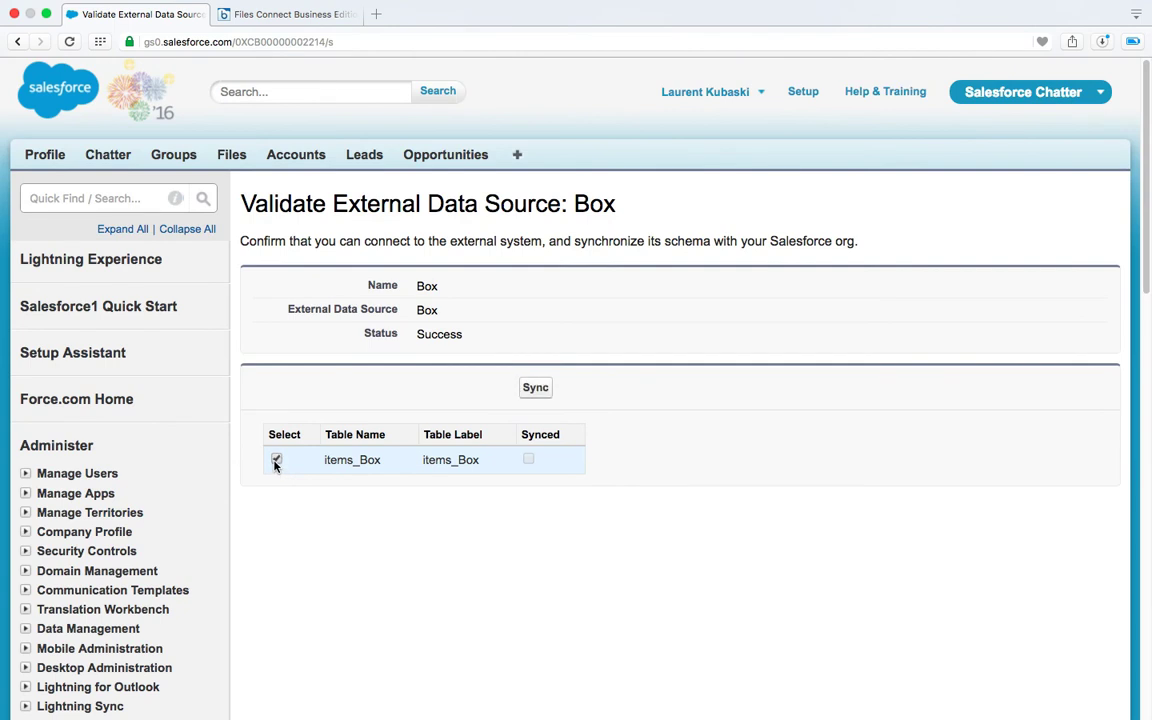
left_click(535, 389)
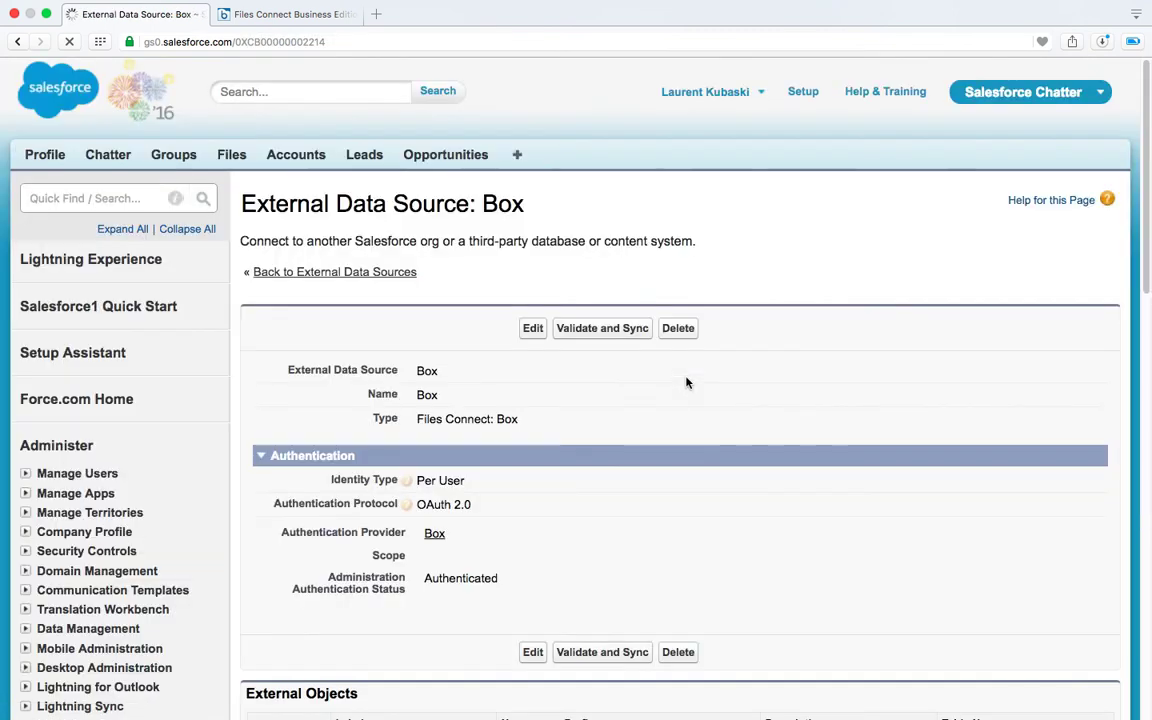
- Edit the items_Box external object and set its Plural Label to Box
scroll(686, 383, "down", 2)
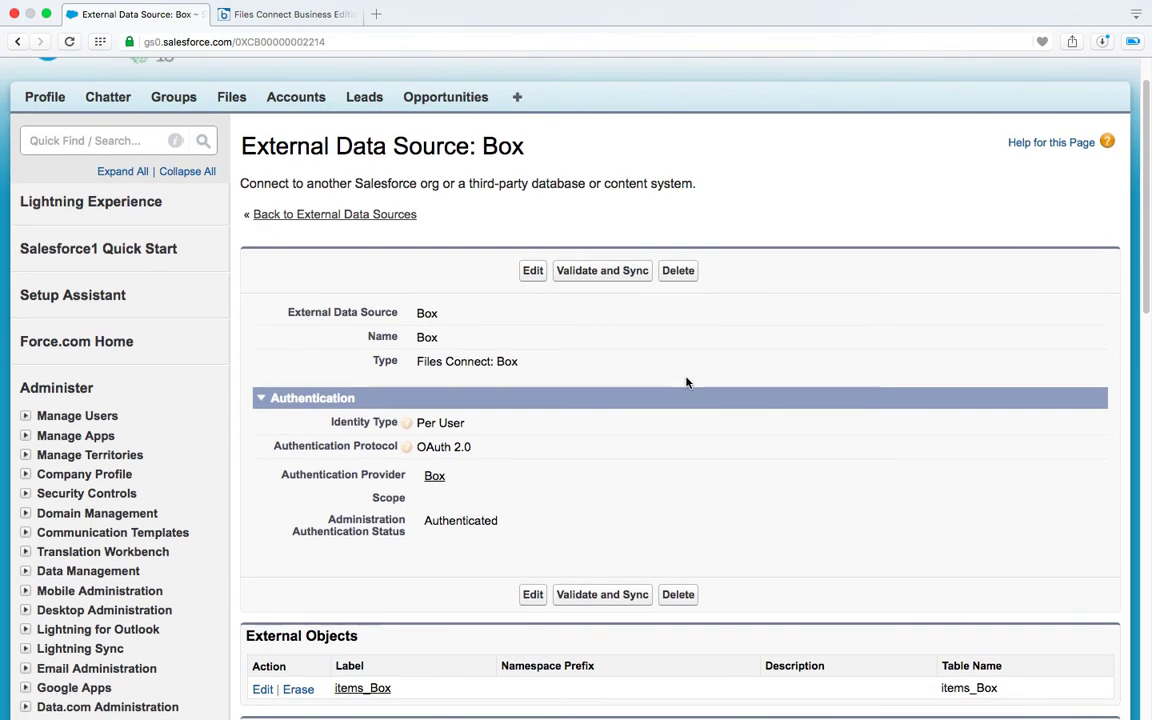
scroll(667, 457, "down", 3)
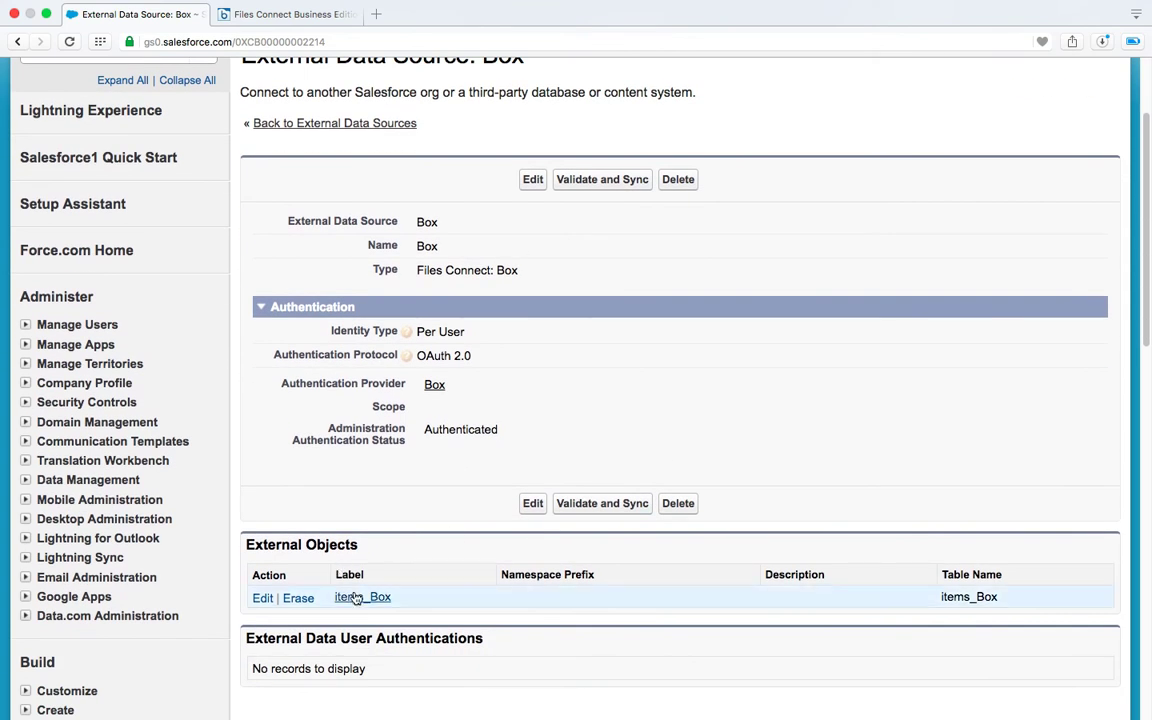
left_click(262, 599)
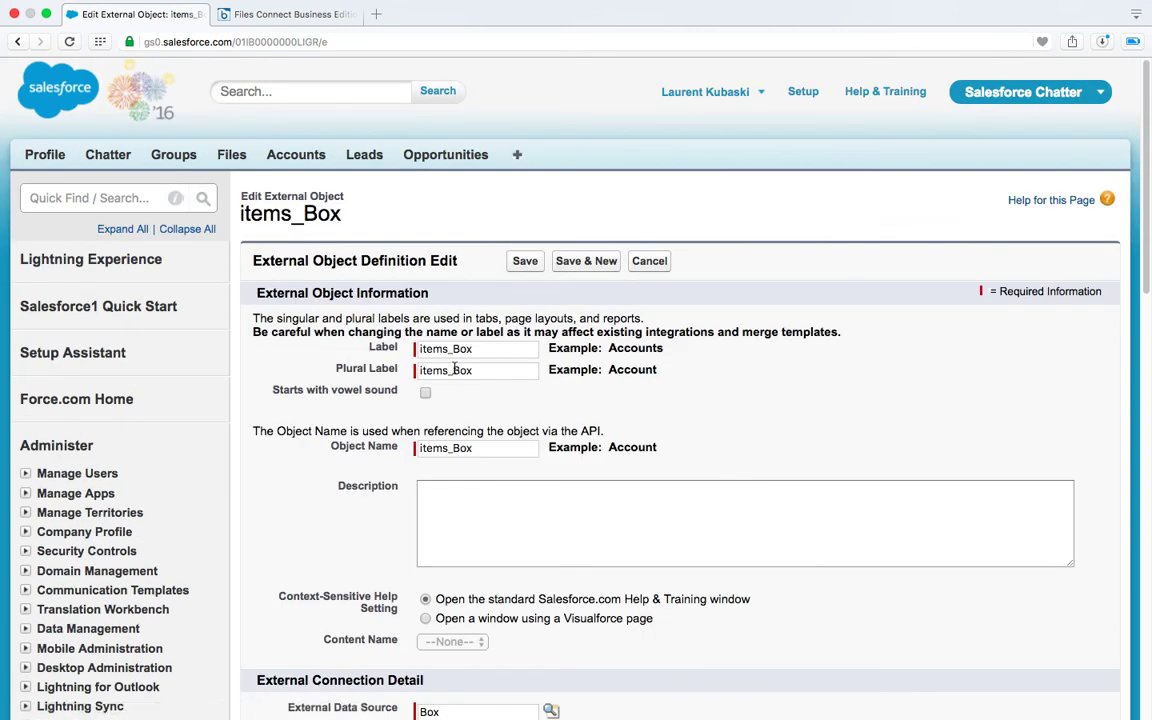
left_click_drag(476, 371, 409, 370)
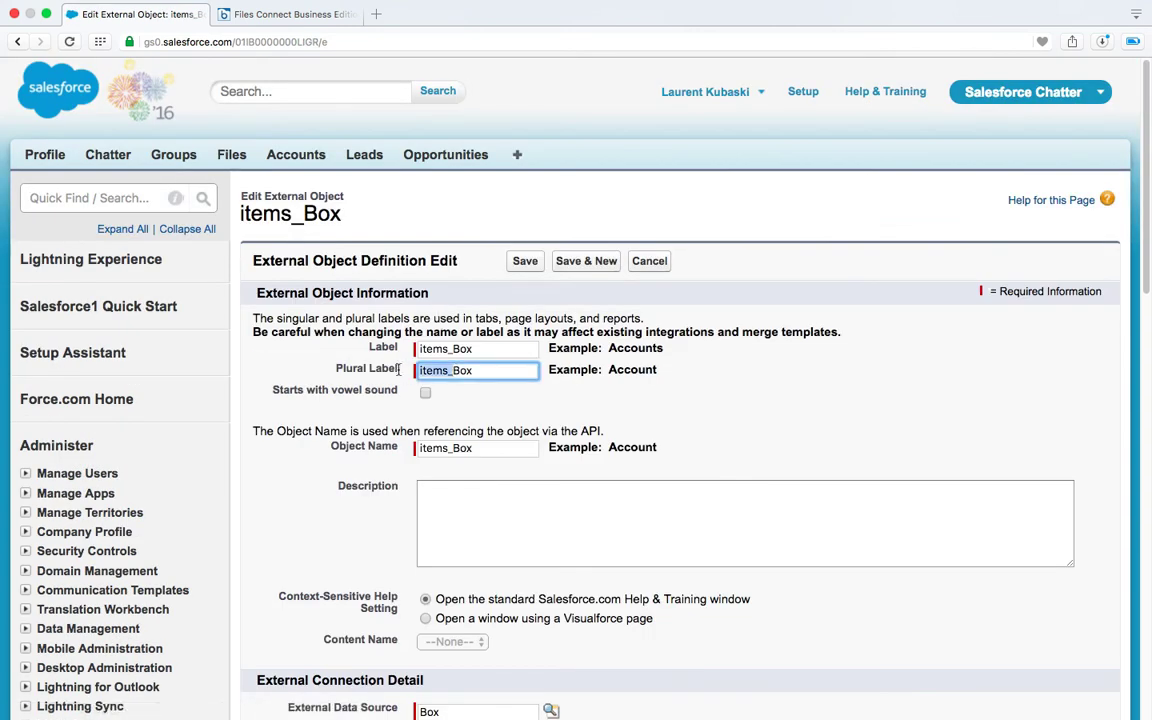
type("Box")
left_click(323, 366)
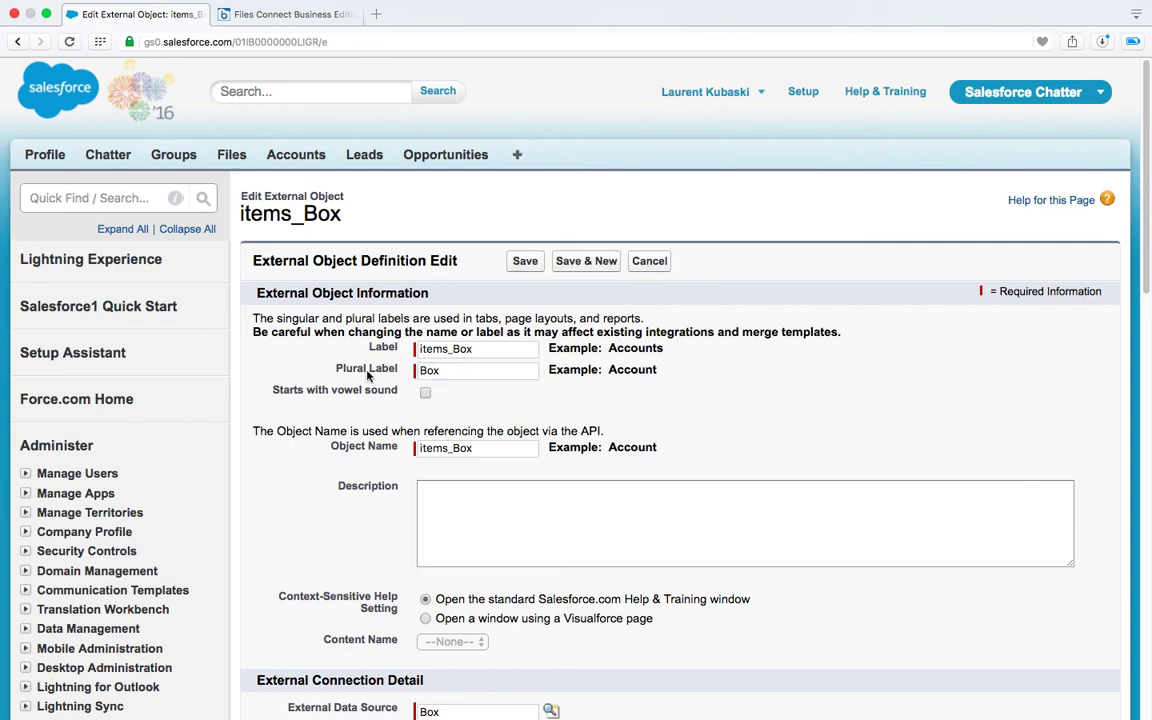
- Set the Deployment Status of the items_Box external object to Deployed
scroll(368, 374, "down", 5)
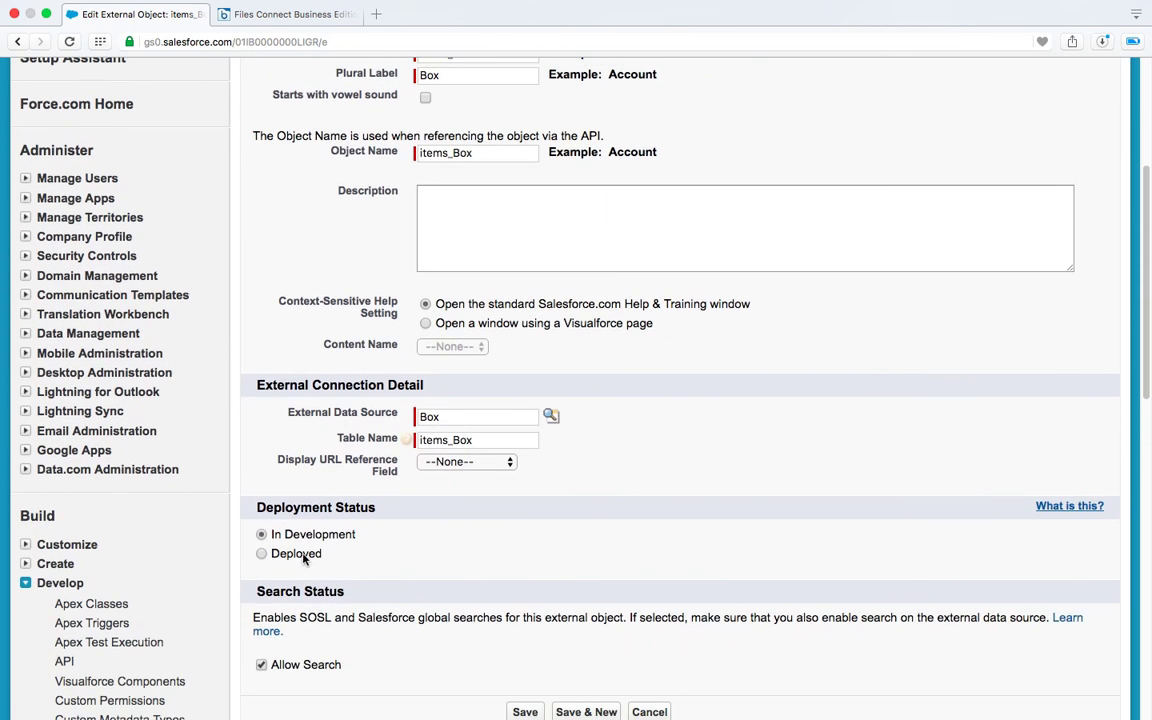
double_click(298, 556)
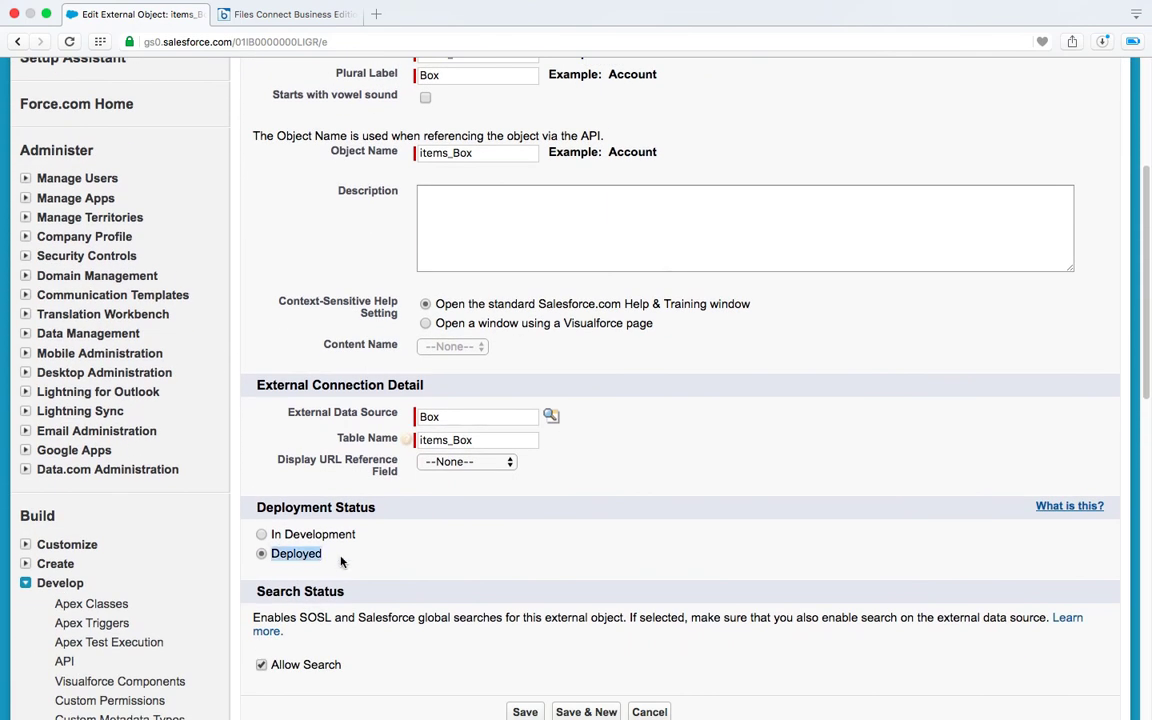
left_click(340, 560)
scroll(340, 560, "down", 2)
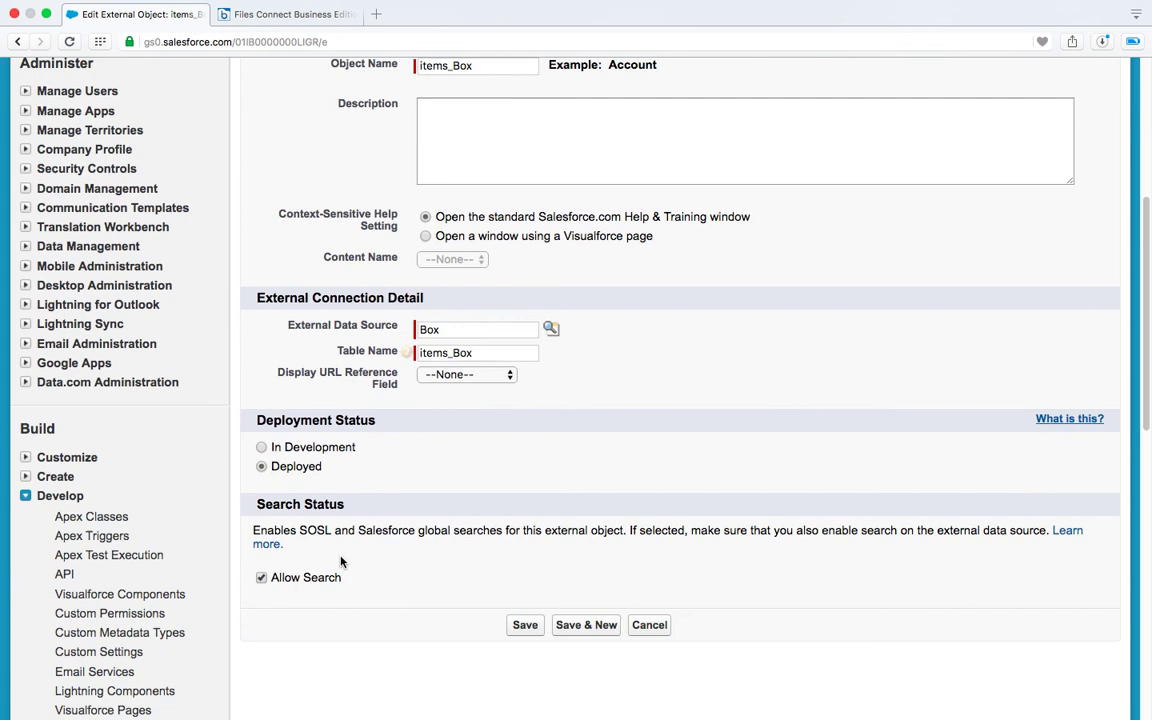
- Save the items_Box external object and open the Files Connect permission set
left_click(520, 625)
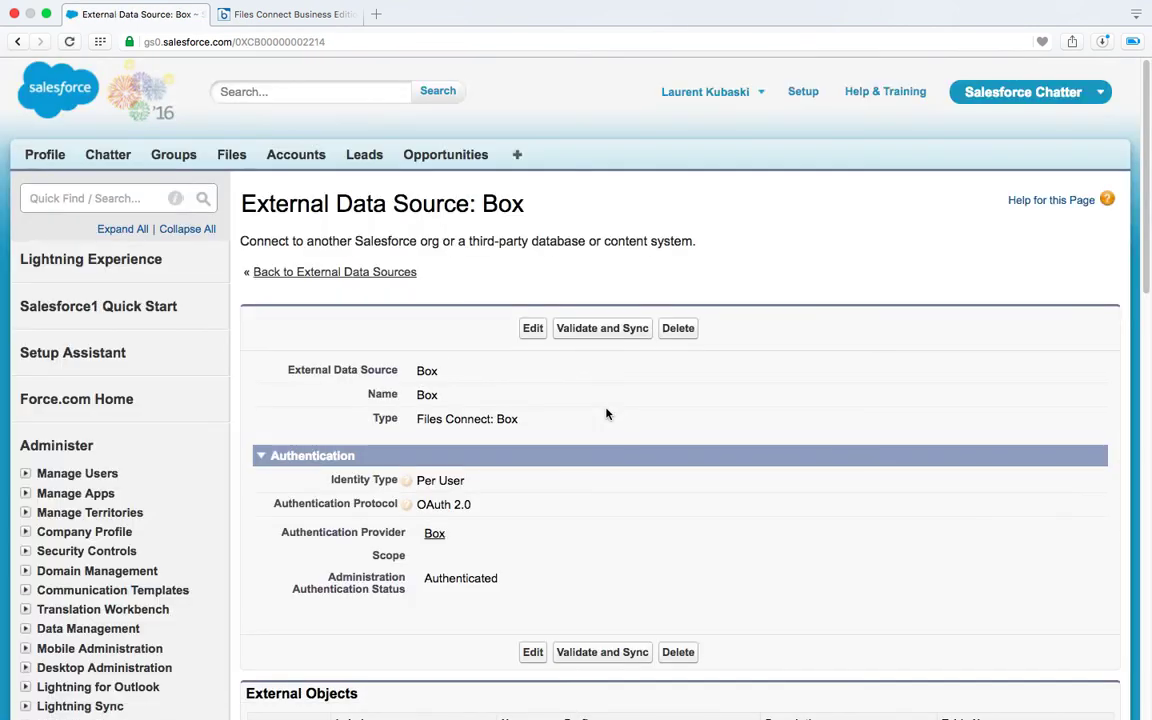
left_click(55, 197)
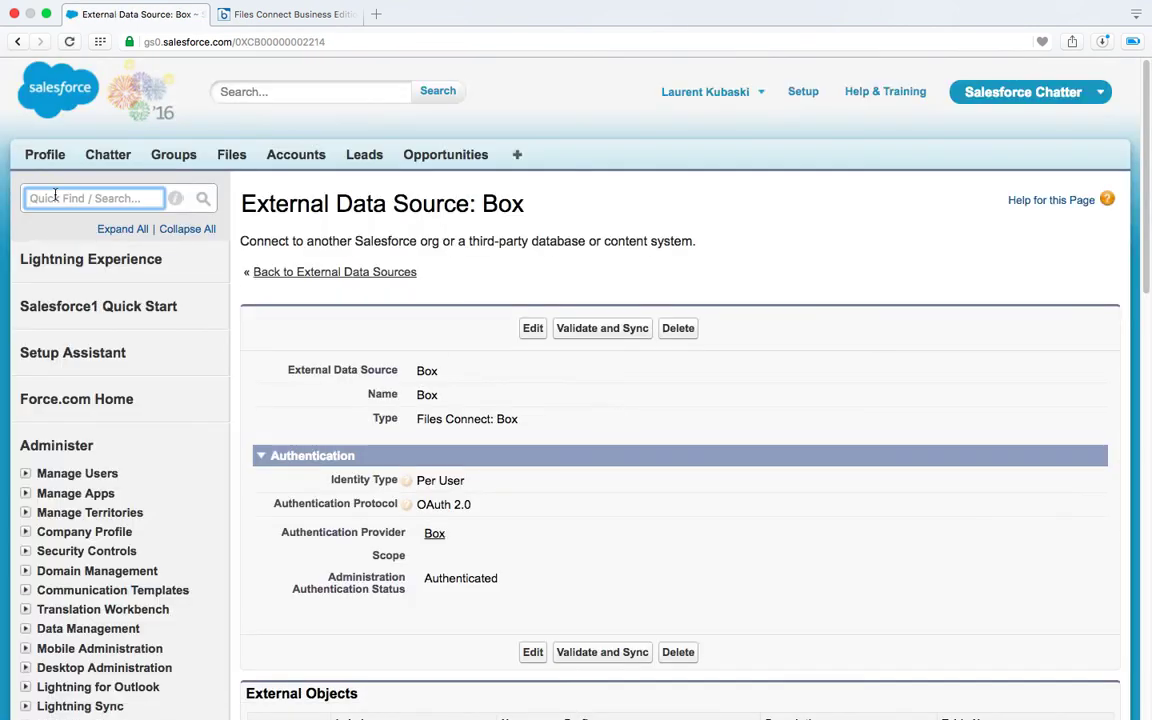
type("perm")
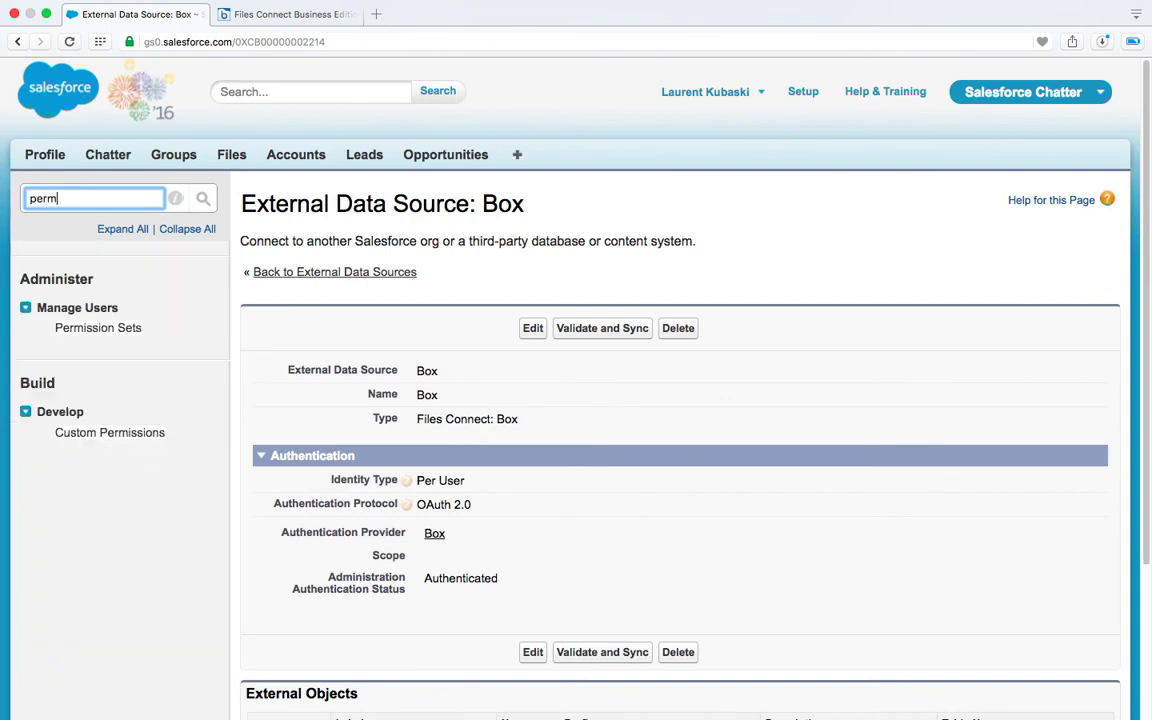
left_click(70, 331)
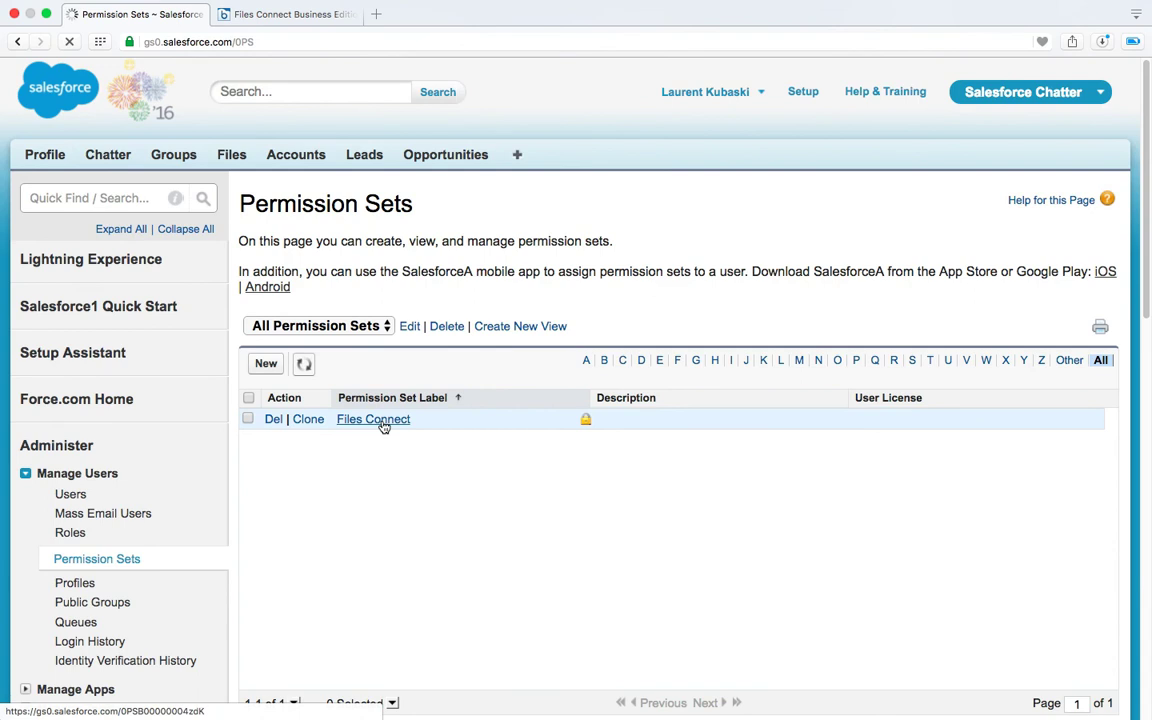
left_click(383, 422)
- Enable the Box external data source in the Files Connect permission set's External Data Source Access and save it
scroll(384, 427, "down", 4)
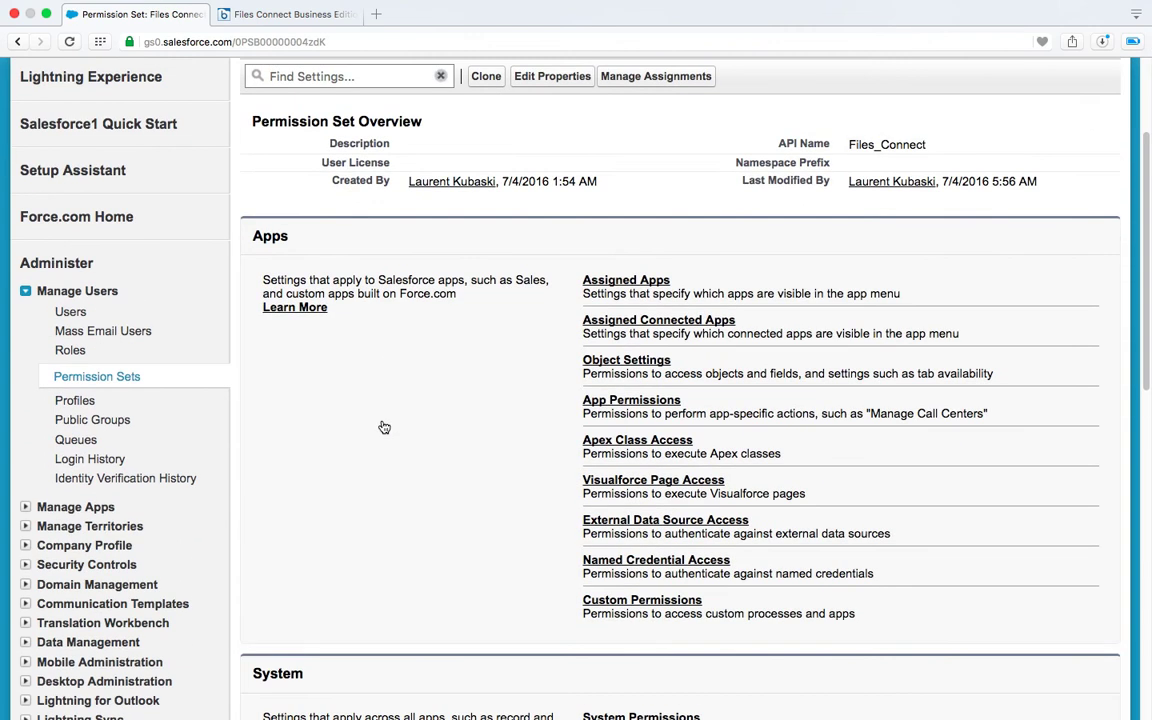
left_click(652, 521)
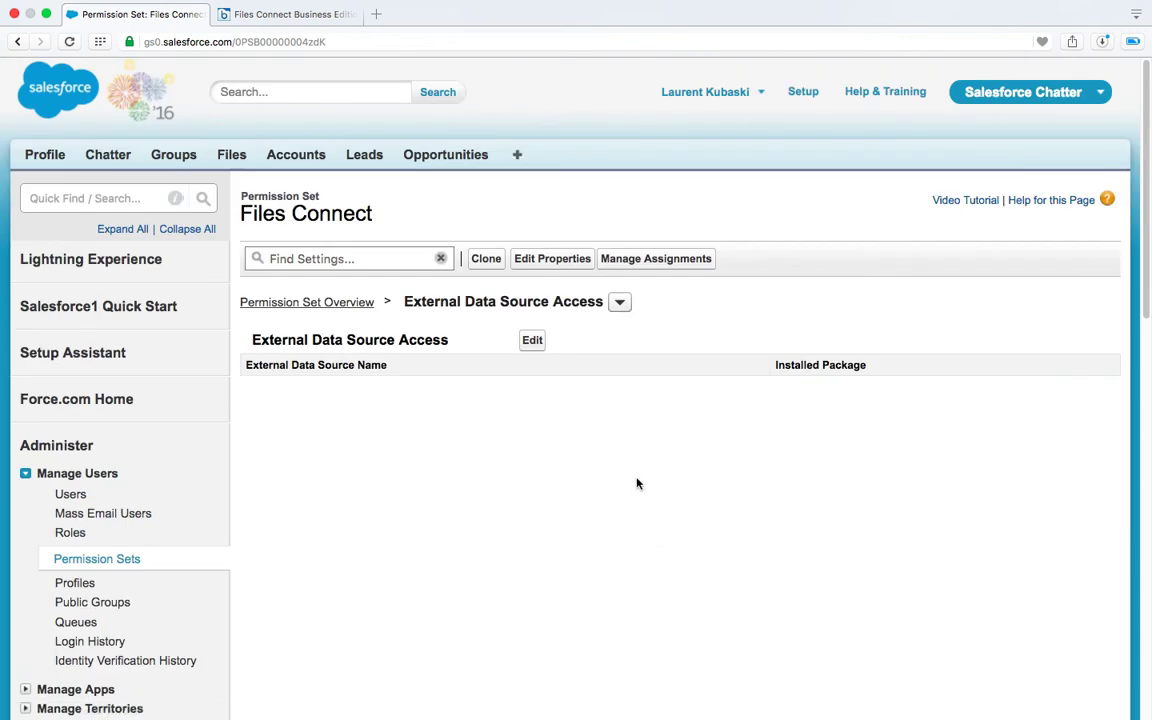
left_click(535, 340)
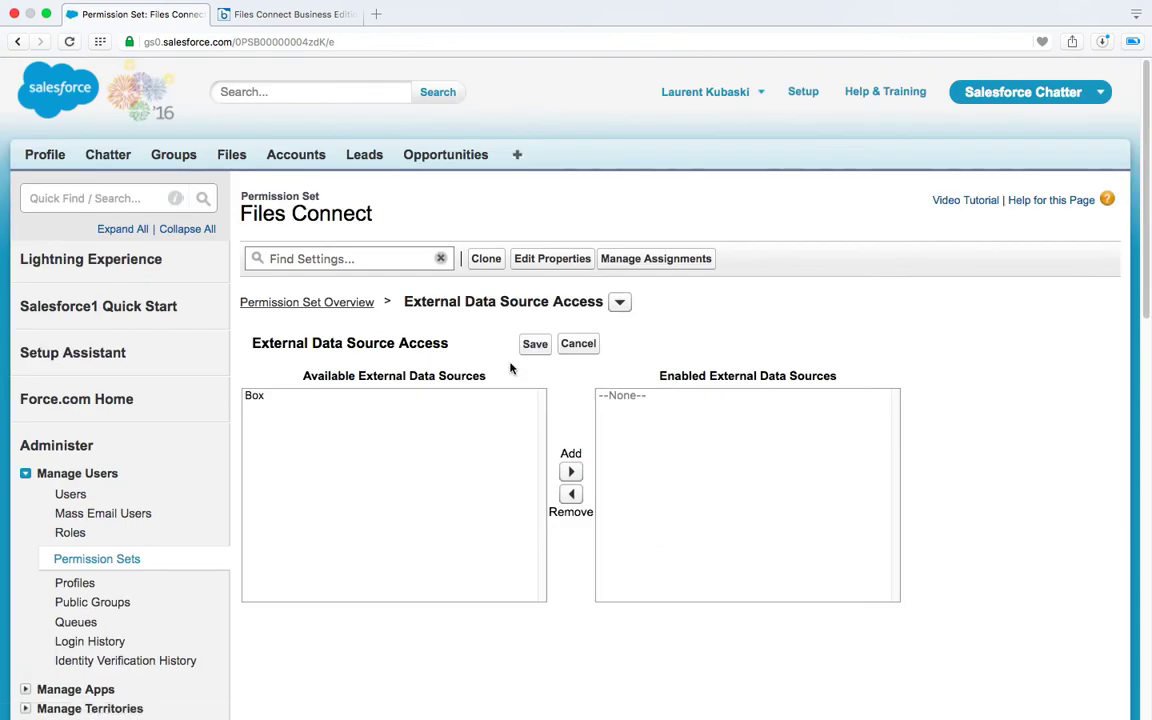
left_click(273, 398)
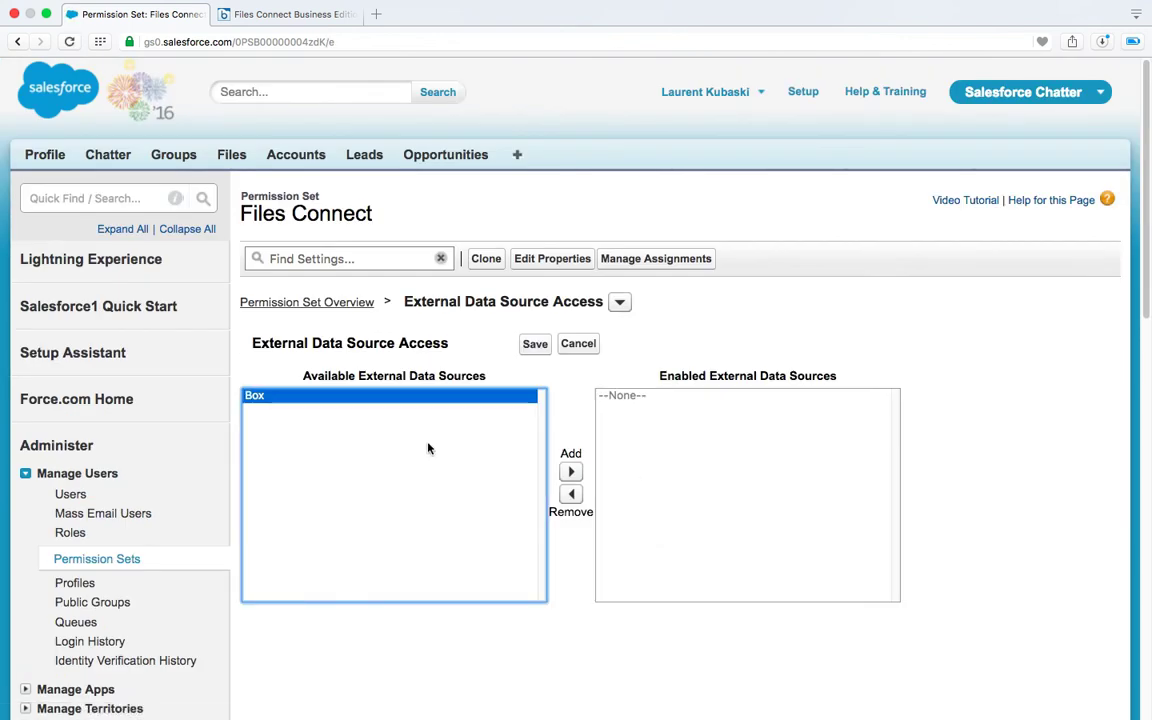
left_click(571, 471)
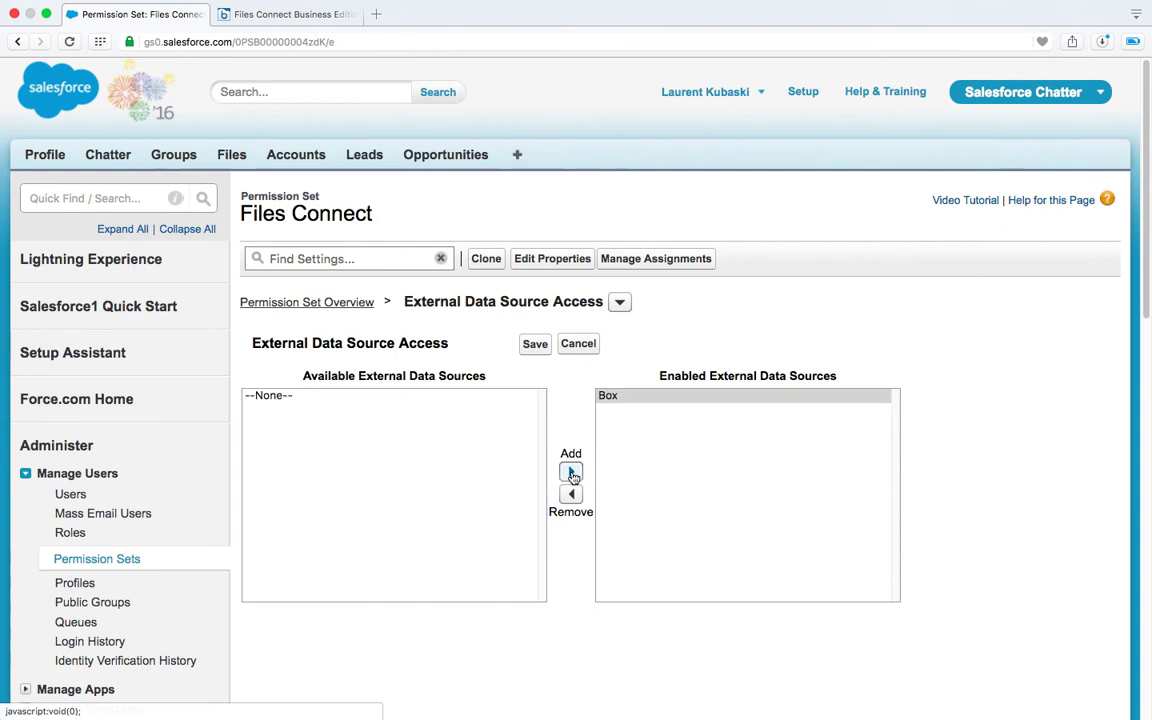
double_click(689, 378)
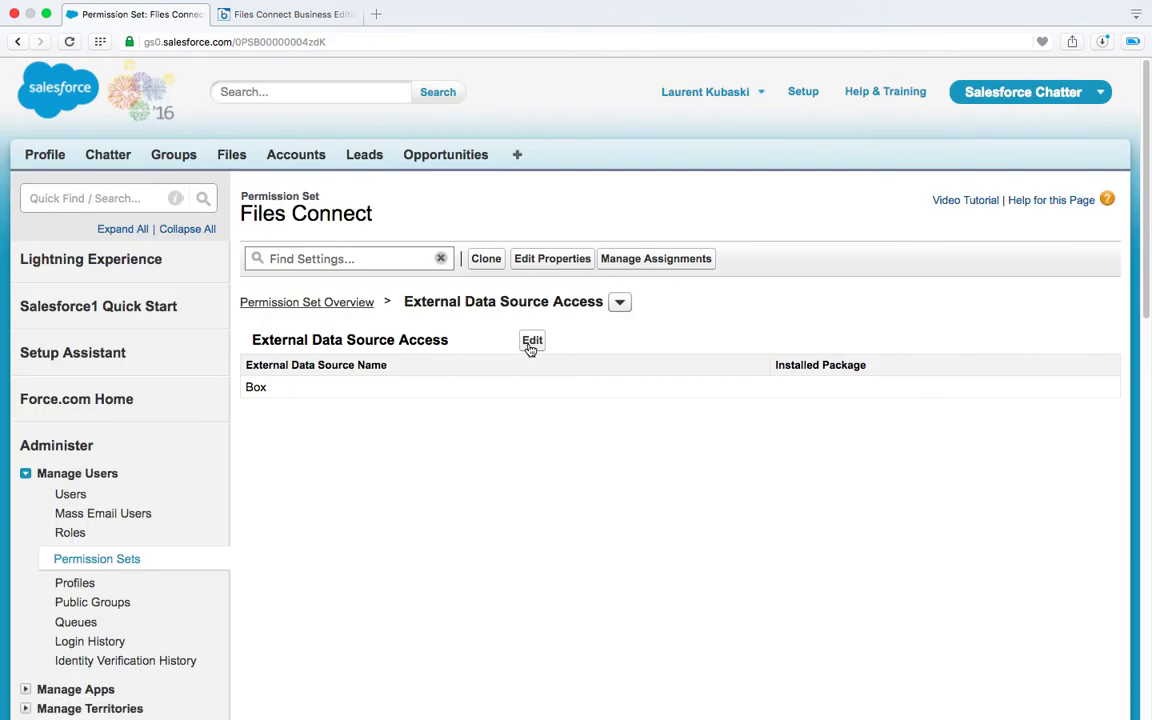
- Open the Box object settings of the Files Connect permission set for editing
left_click(350, 302)
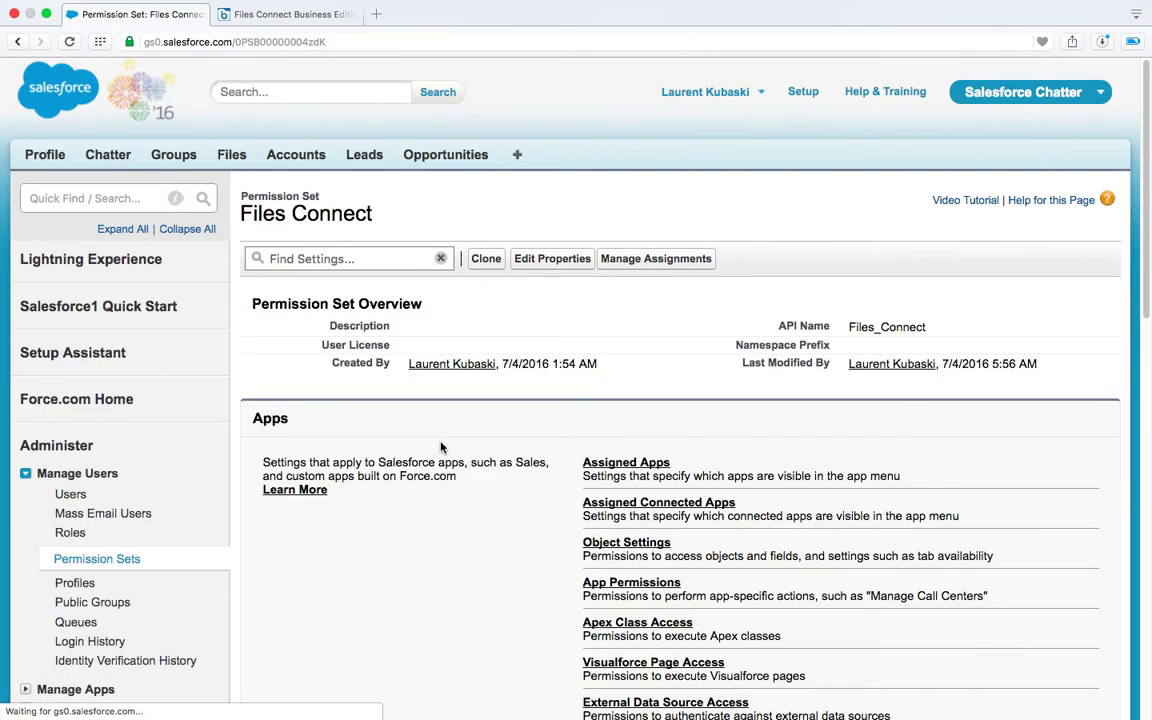
scroll(441, 447, "down", 3)
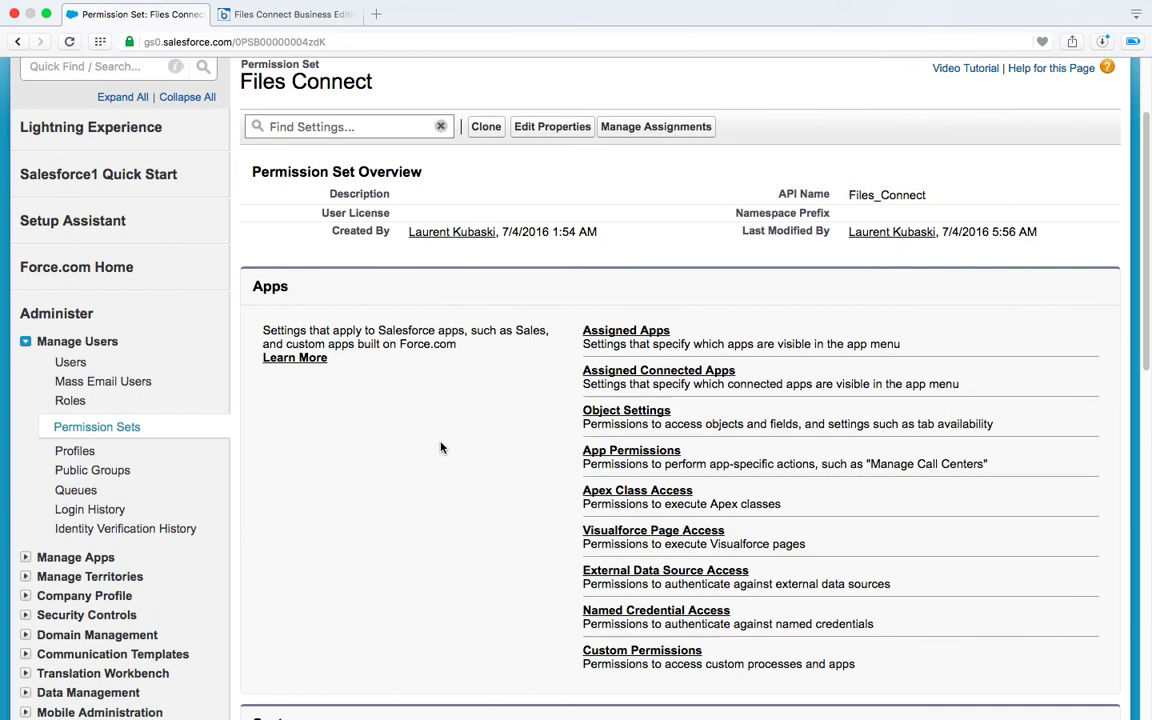
left_click(600, 412)
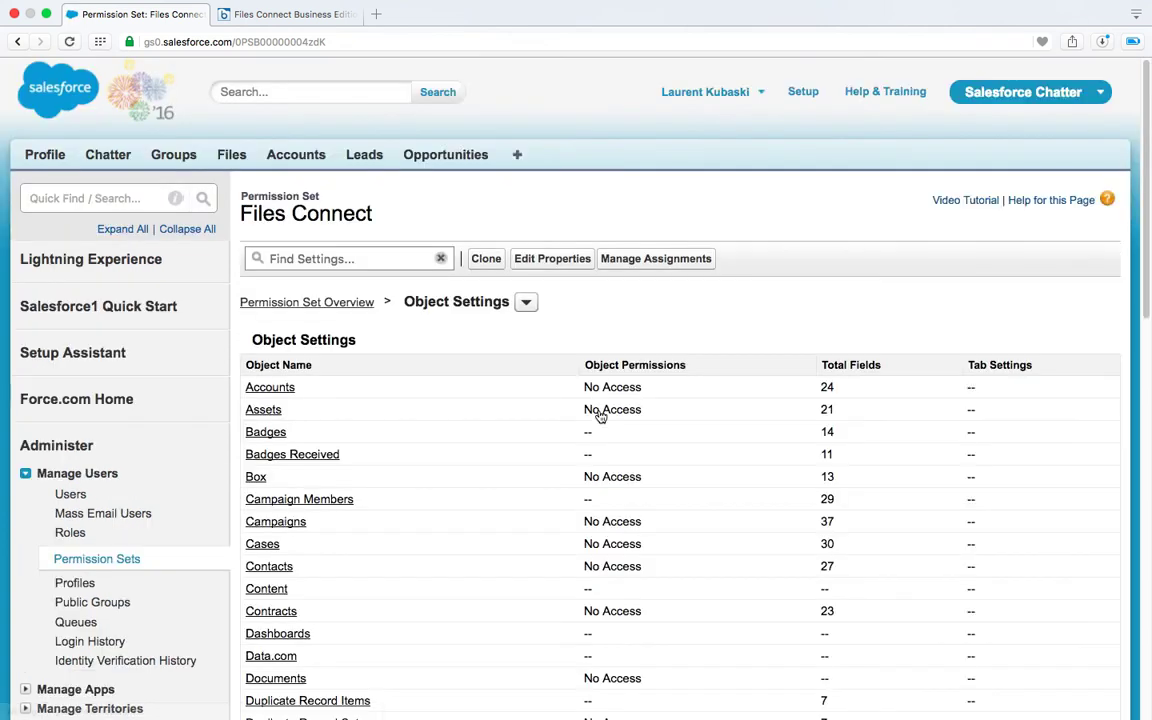
left_click(256, 477)
scroll(507, 465, "down", 2)
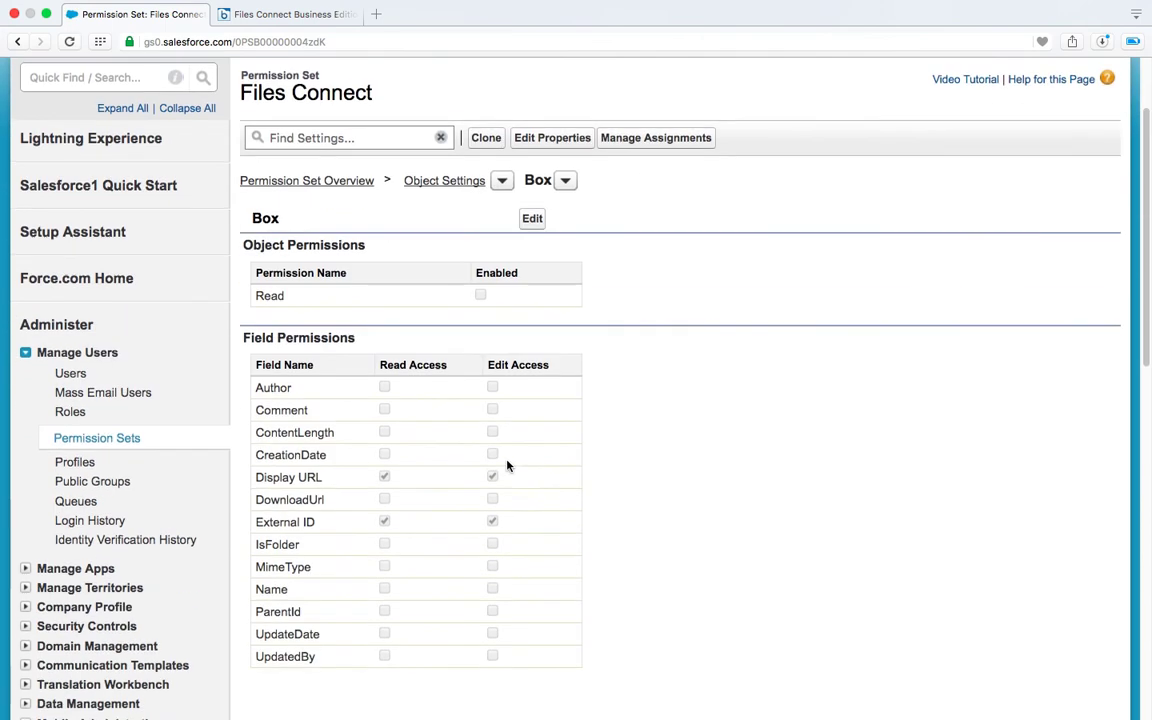
left_click(533, 218)
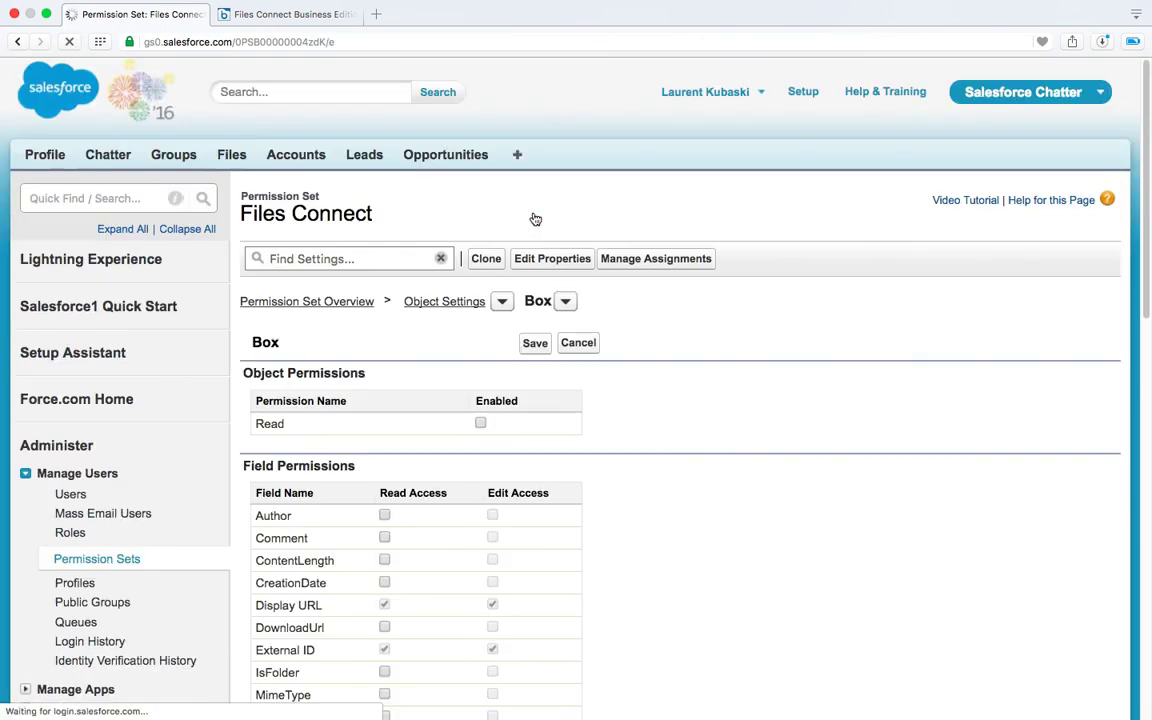
- Enable the Read object permission and Read Access on all Box fields, and save the permissions
scroll(535, 218, "down", 3)
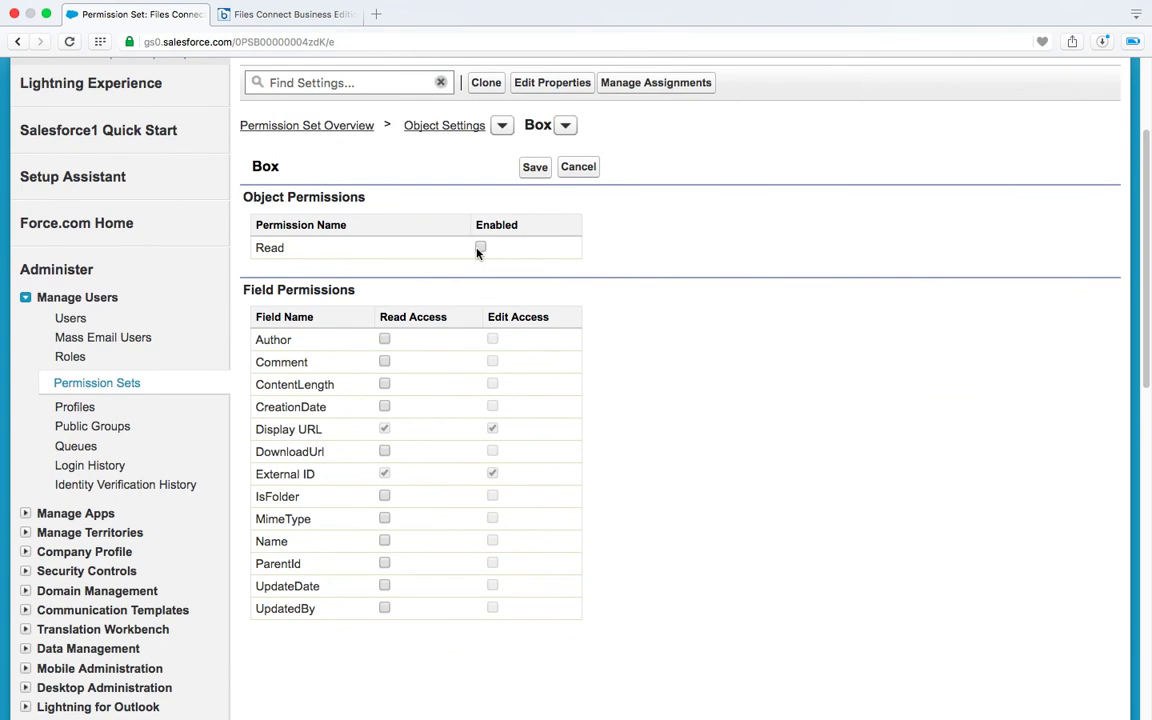
left_click(384, 340)
left_click(384, 362)
left_click(385, 496)
left_click(385, 518)
left_click(384, 564)
scroll(1005, 430, "up", 2)
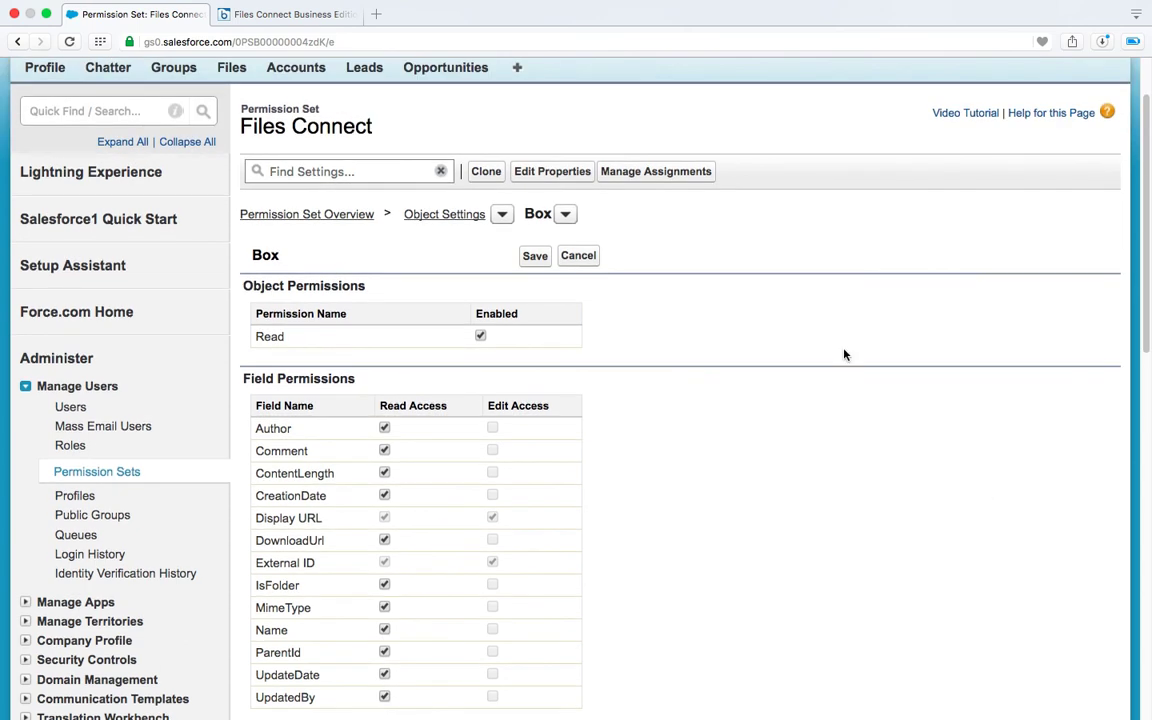
left_click(533, 257)
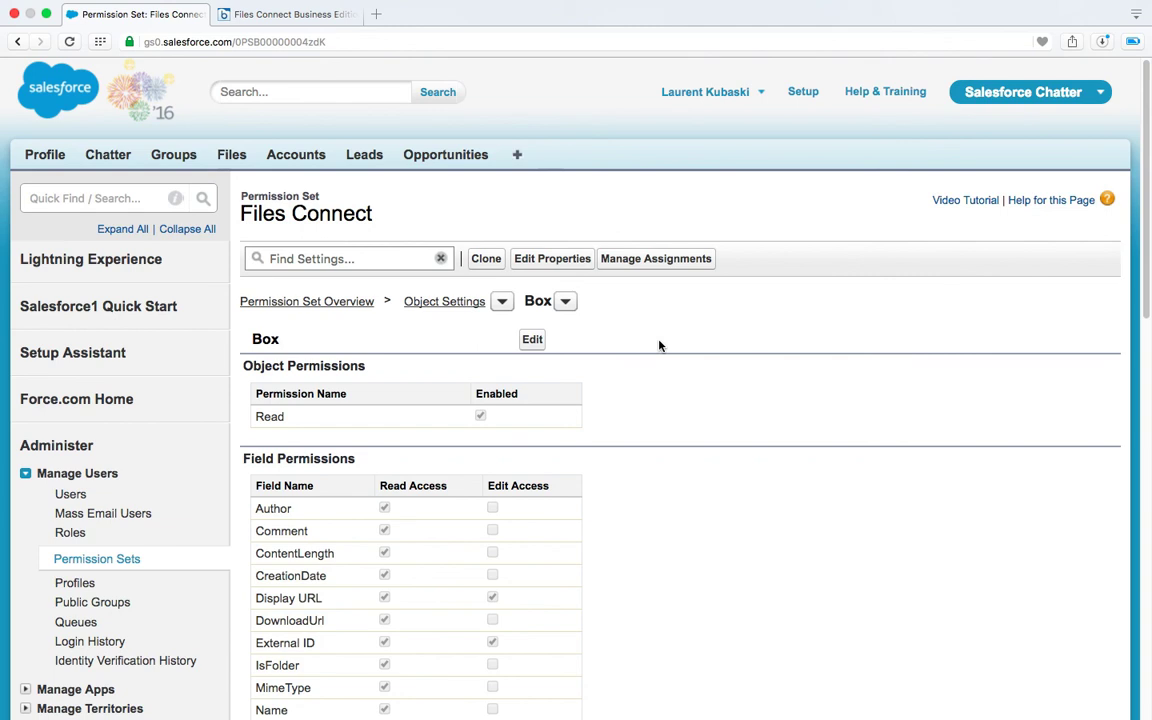
- Open the Box external files from Salesforce Files and grant Files Connect for Box 4 access to Box
left_click(230, 156)
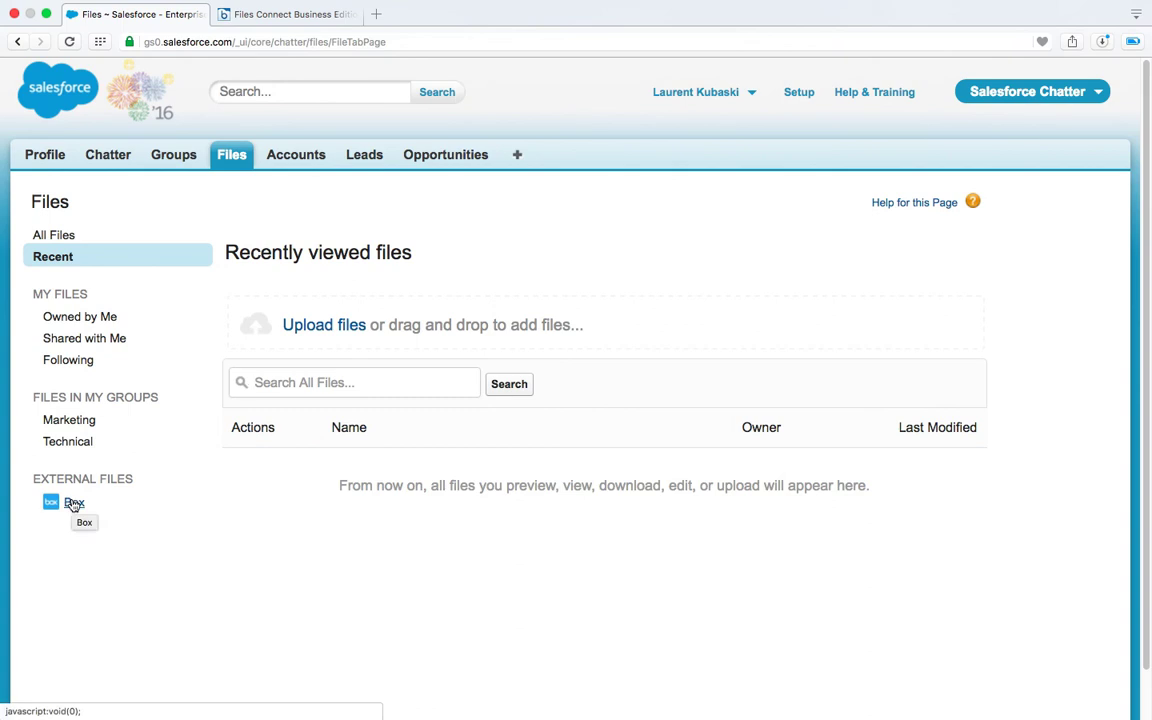
left_click(73, 504)
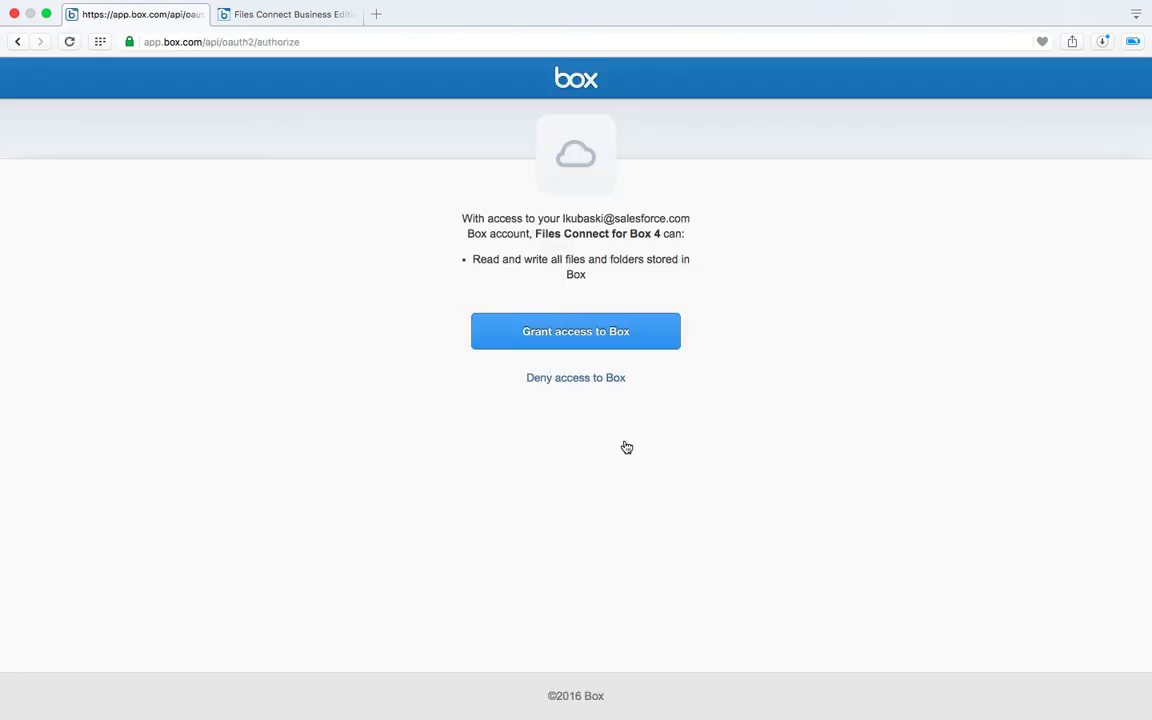
left_click(549, 328)
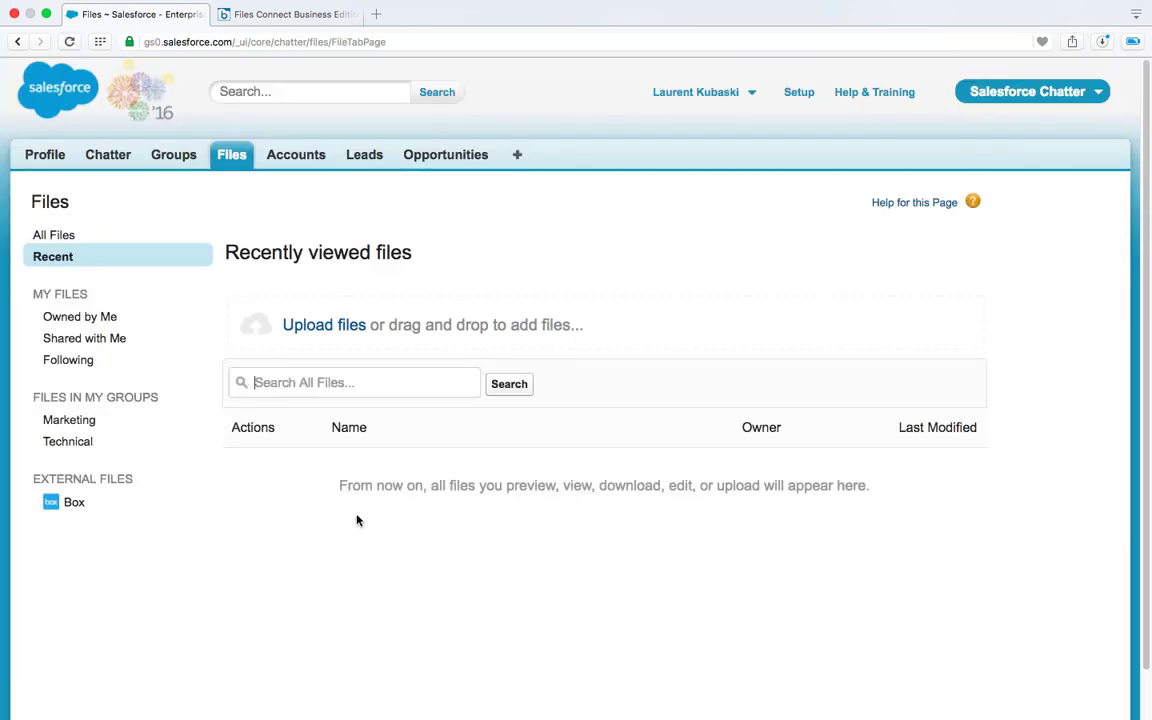
- Browse the Box external files, open the Marketing folder and check the actions available for Discount Matrix
left_click(75, 508)
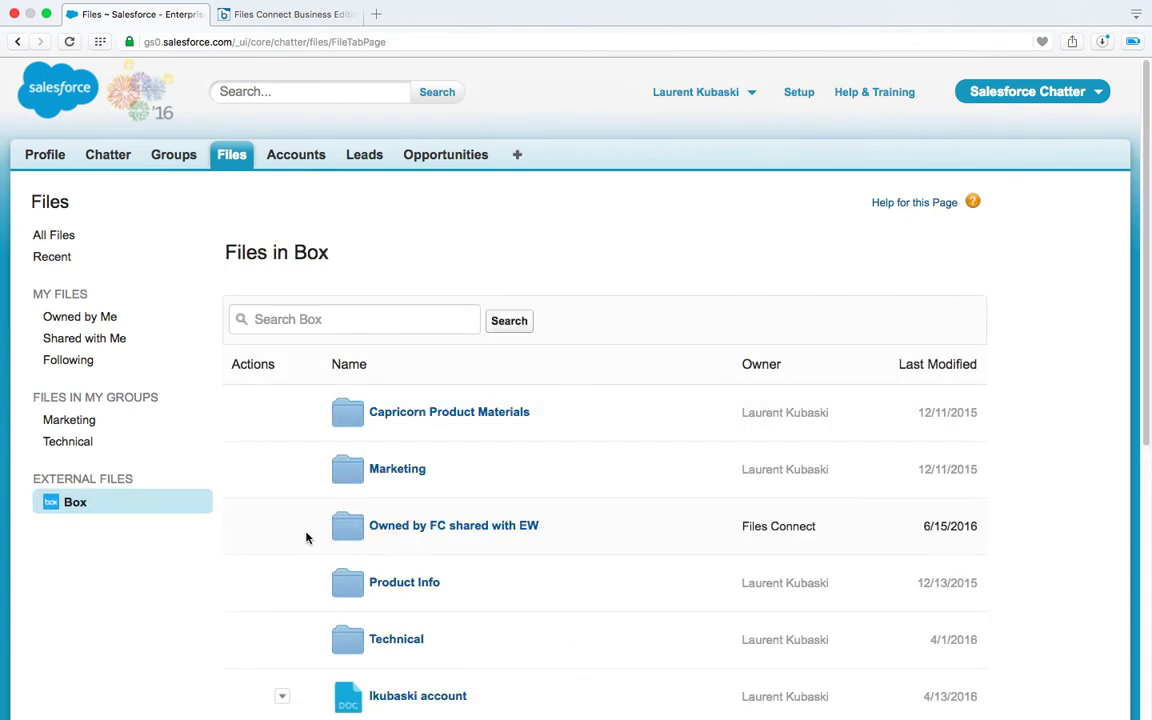
scroll(306, 538, "down", 1)
scroll(306, 538, "down", 2)
left_click(380, 409)
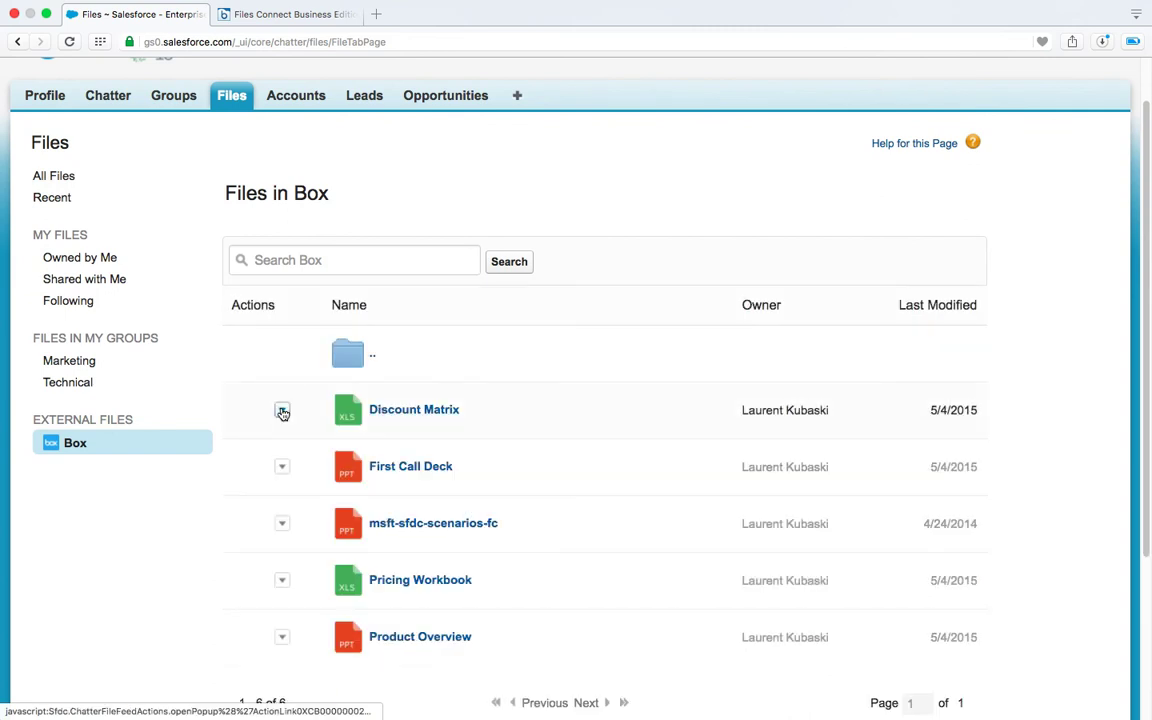
left_click(283, 412)
left_click(283, 413)
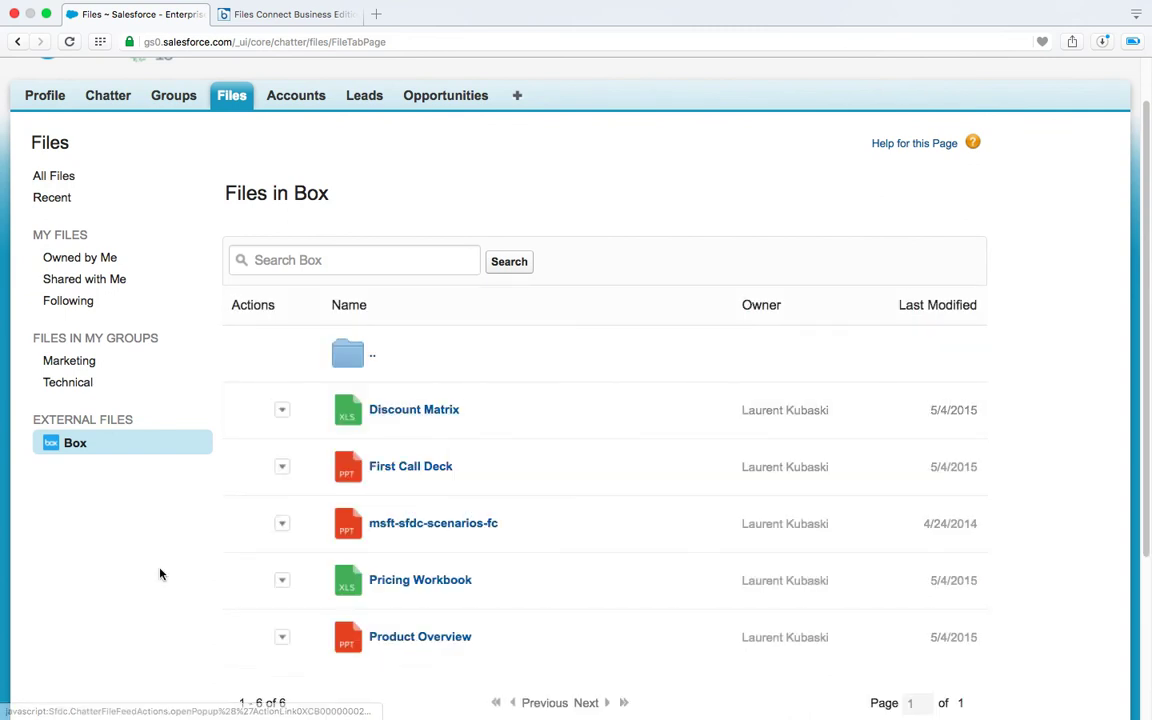
- Open the Marketing Chatter group and start a file post
scroll(165, 480, "up", 3)
left_click(176, 160)
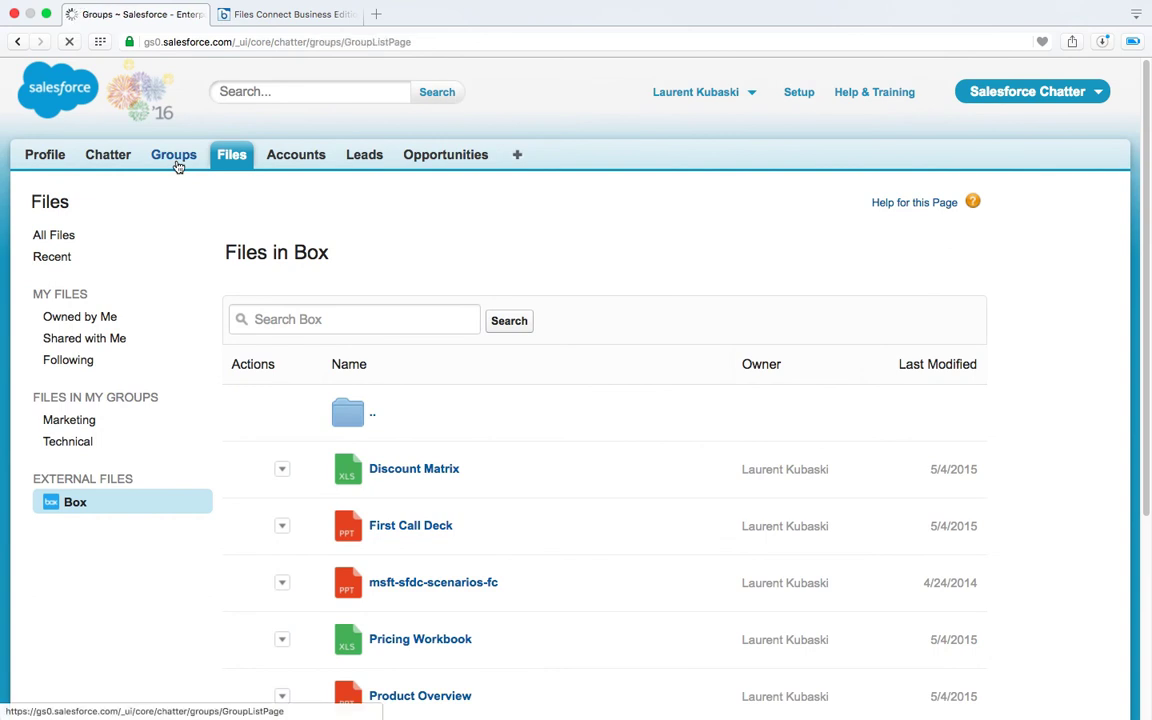
left_click(318, 393)
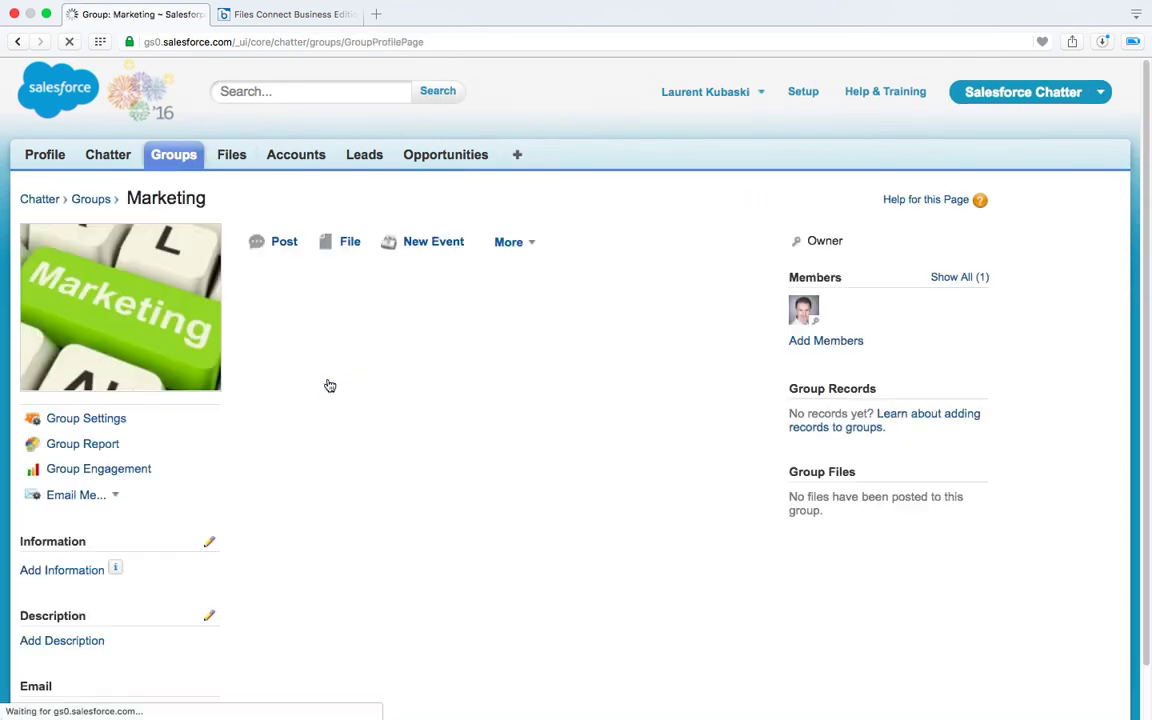
left_click(397, 279)
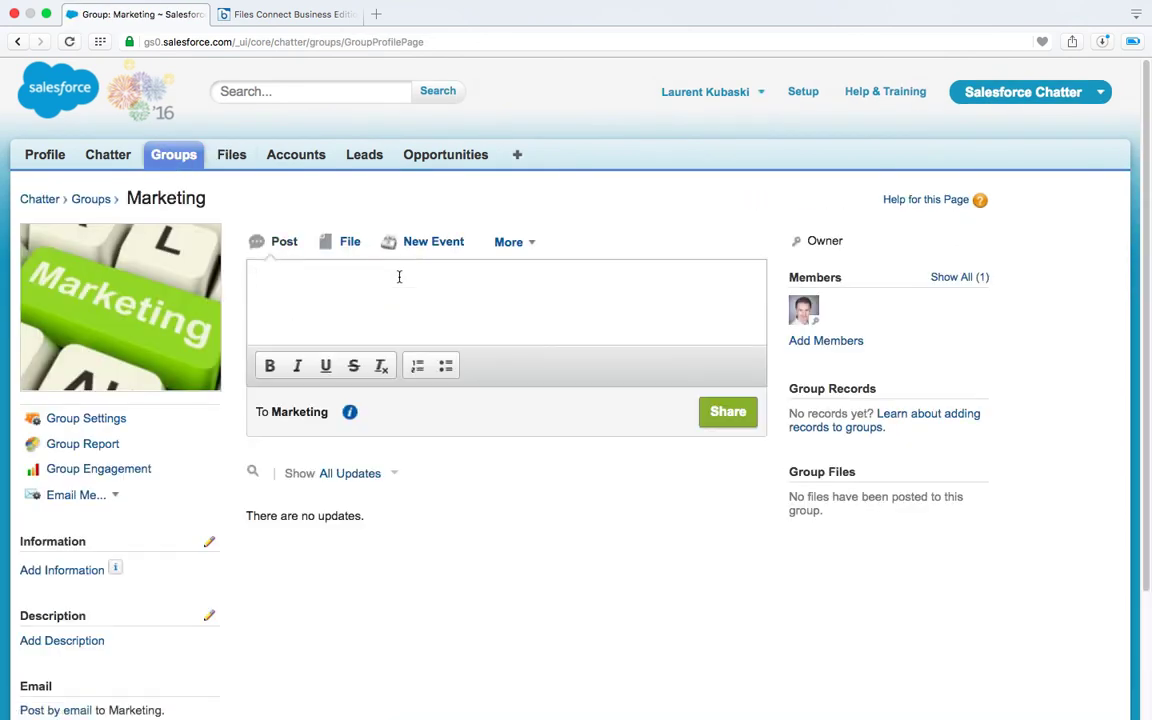
left_click(347, 245)
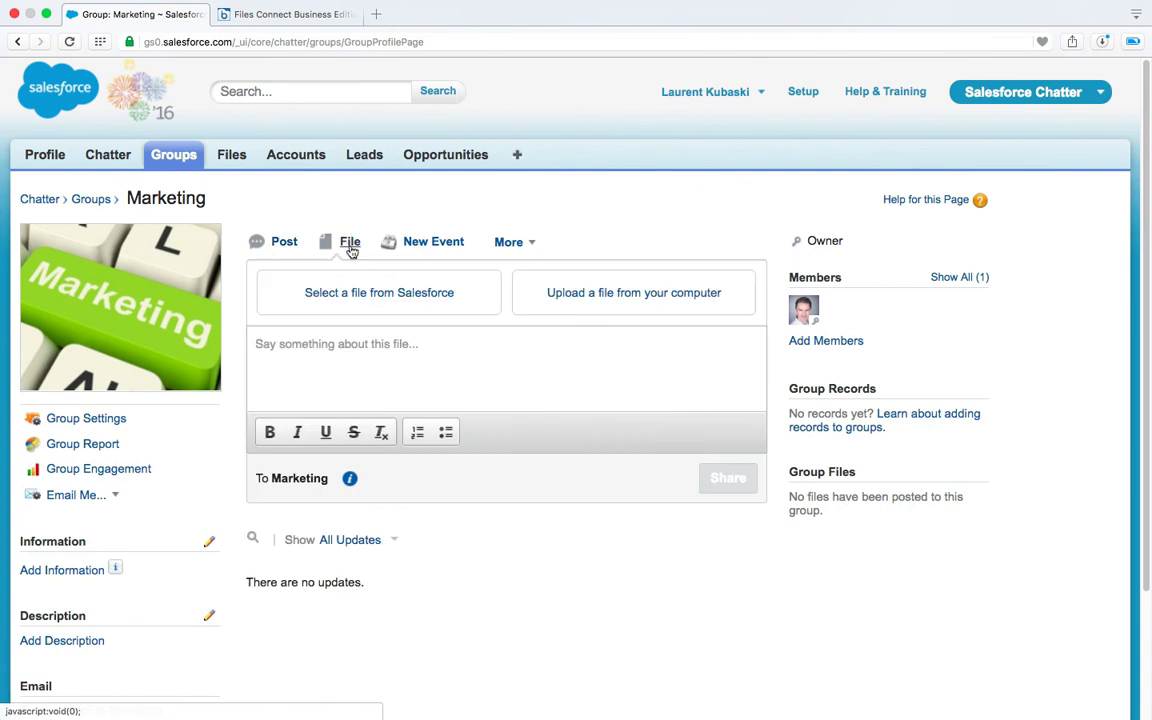
- Attach First Call Deck from Box's Marketing folder to the post and share it with the Marketing group
left_click(361, 300)
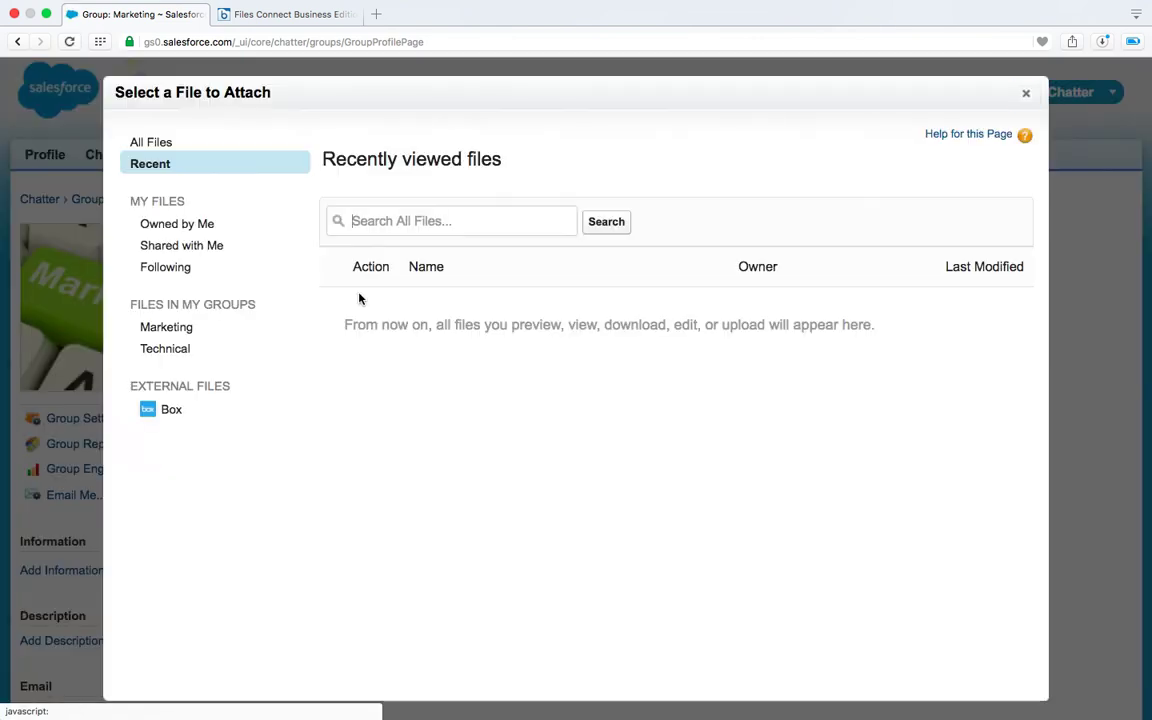
left_click(172, 409)
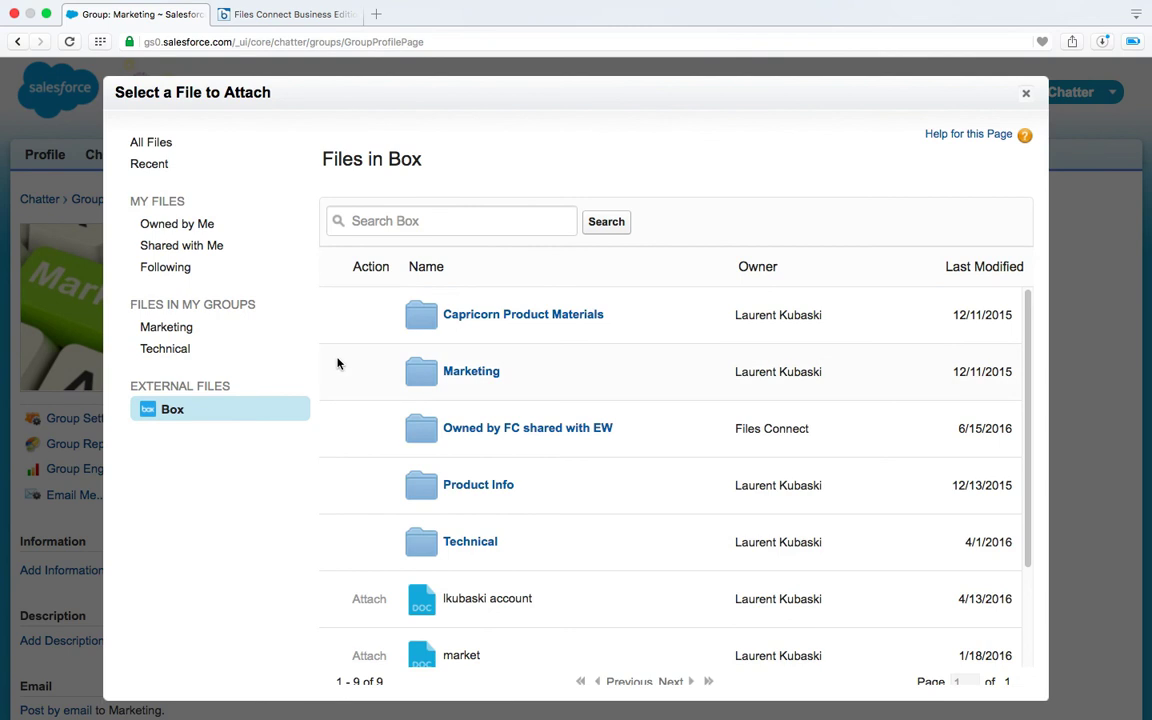
left_click(446, 373)
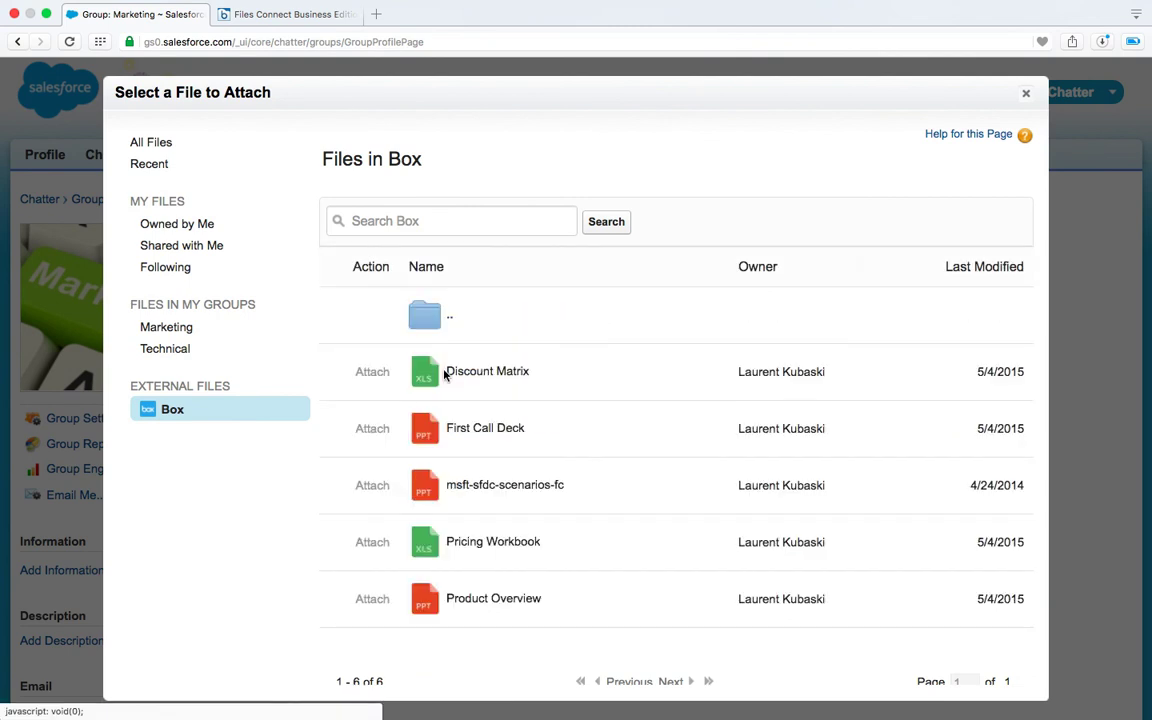
left_click(369, 430)
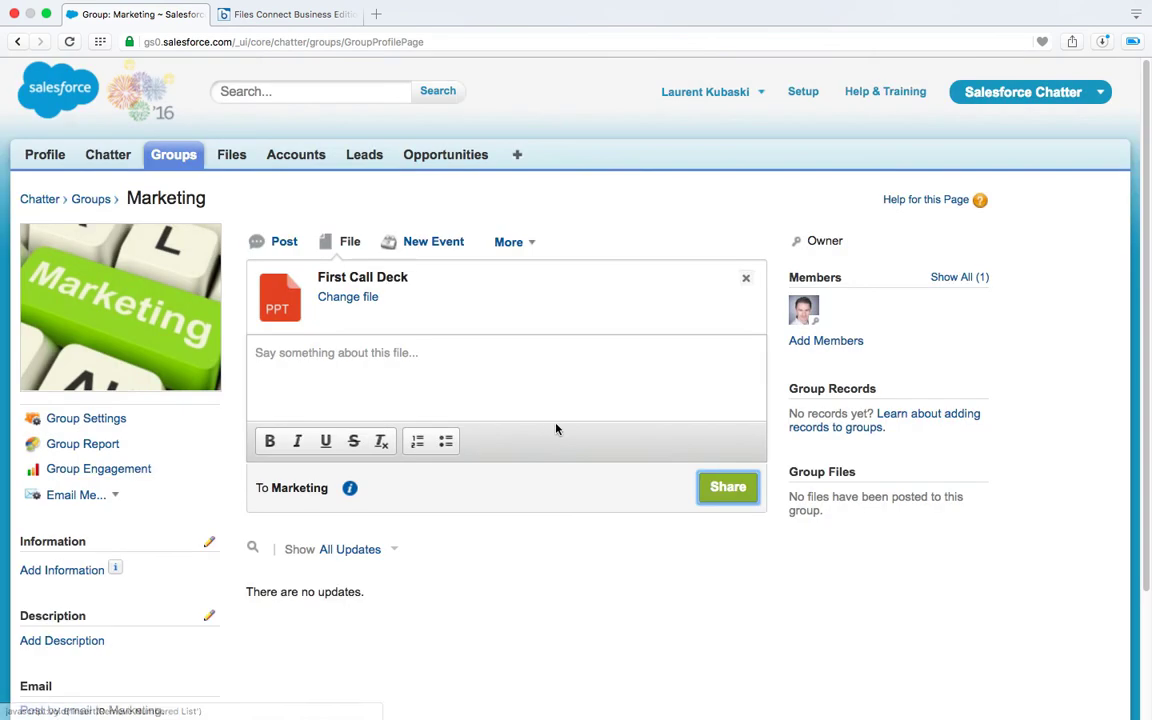
left_click(729, 488)
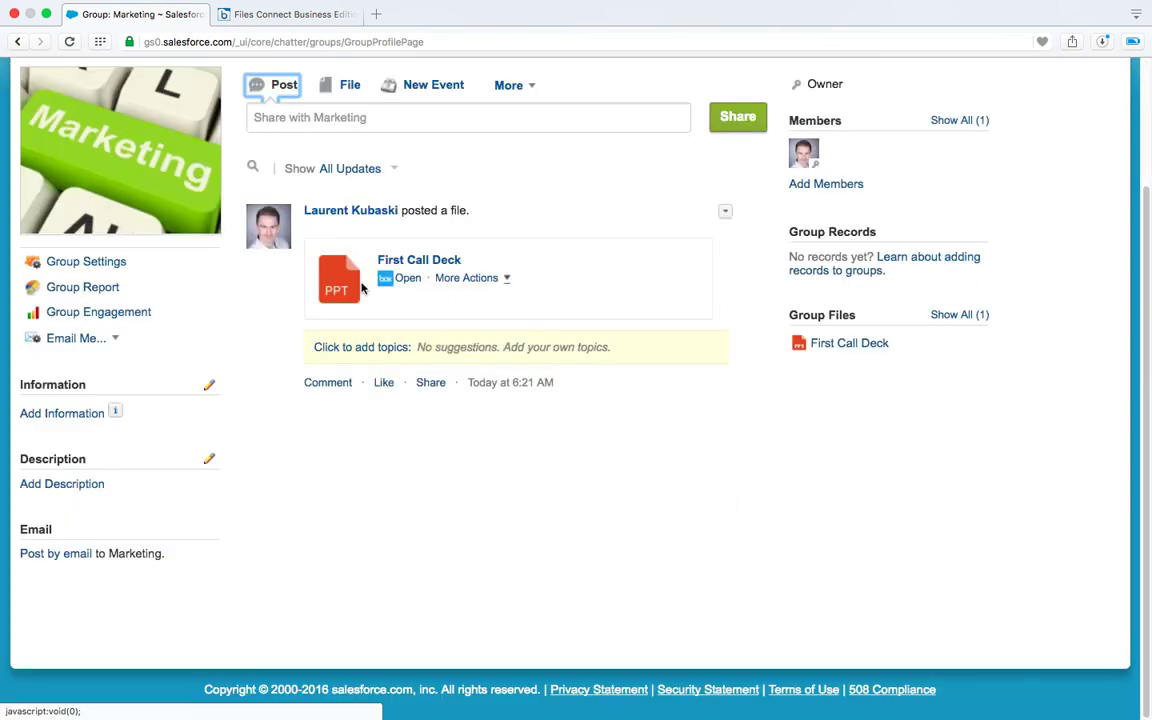
- Search all of Salesforce for "specification"
scroll(303, 553, "up", 3)
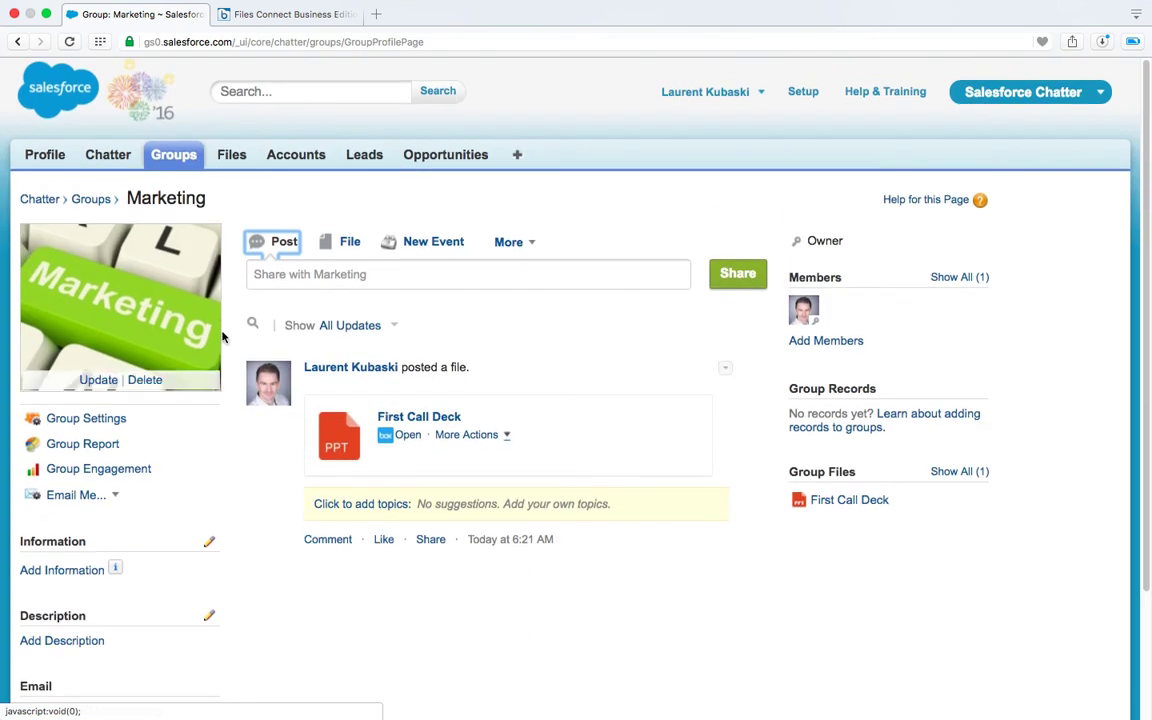
left_click(329, 91)
type("sp")
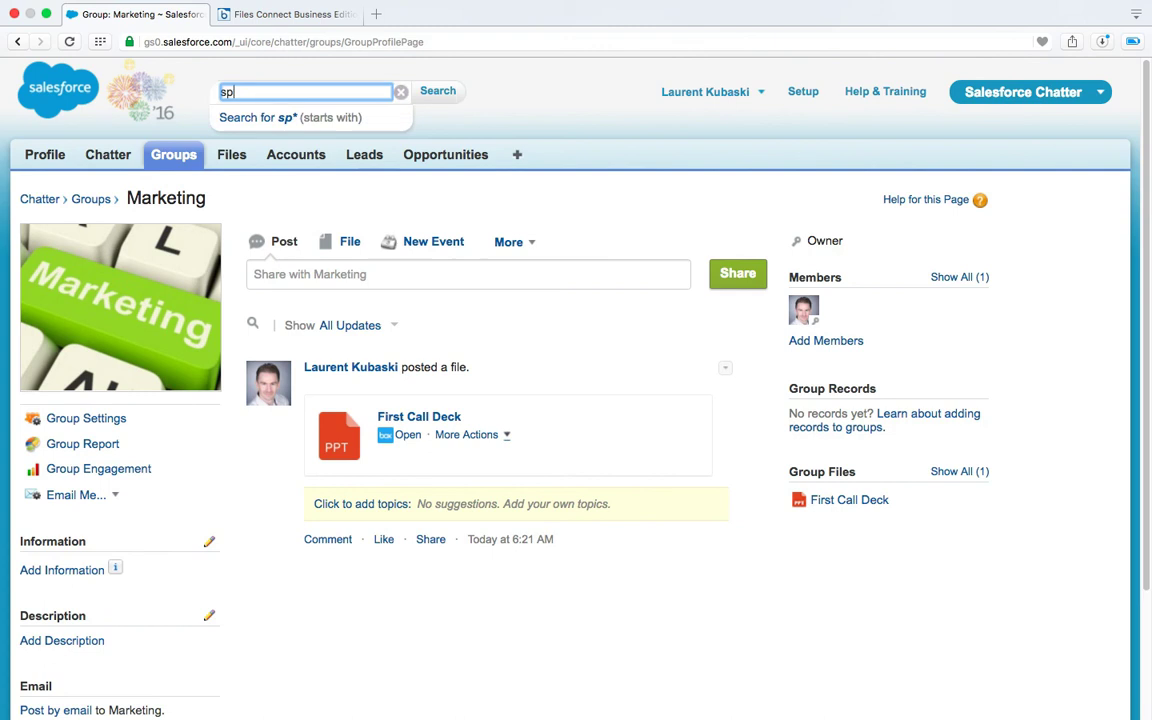
type("ecification")
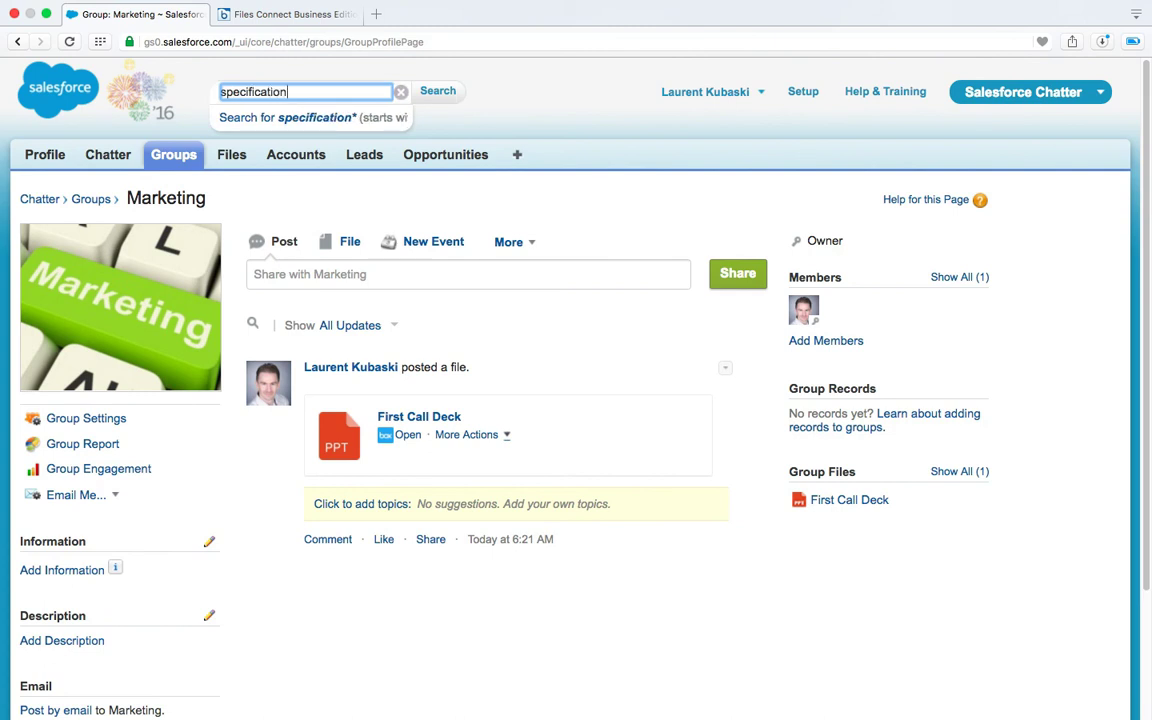
left_click(440, 94)
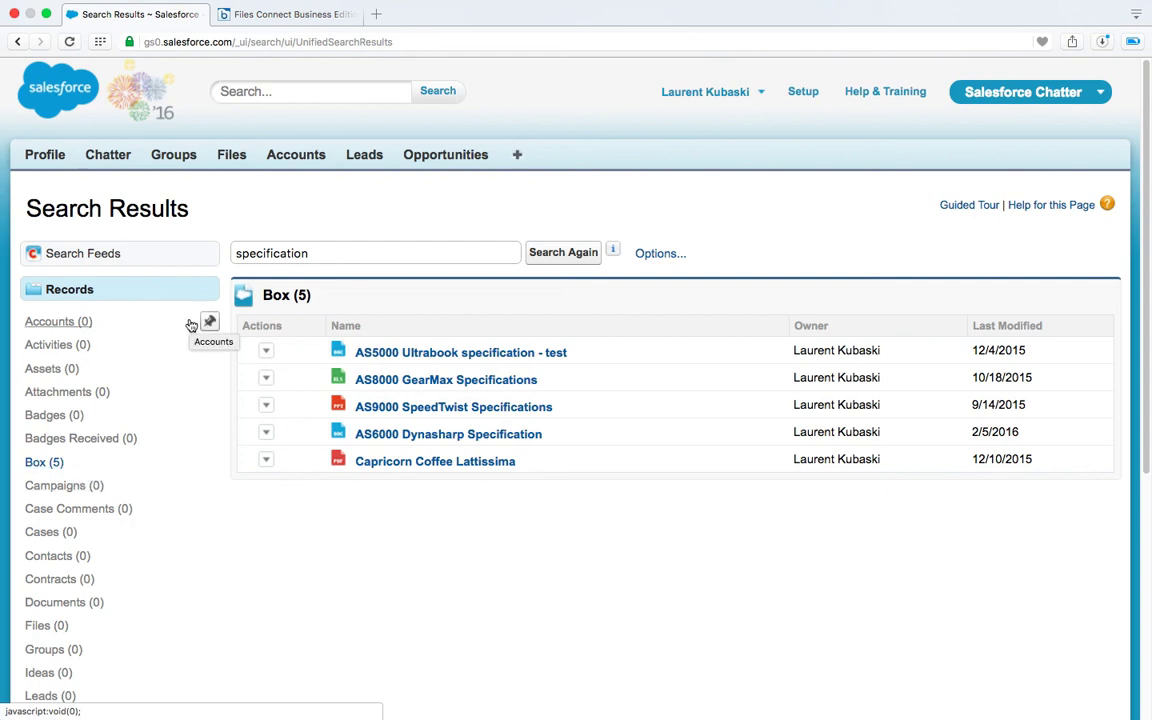
- Review the record types in the search results and pin Box to the top of the list
scroll(176, 327, "down", 5)
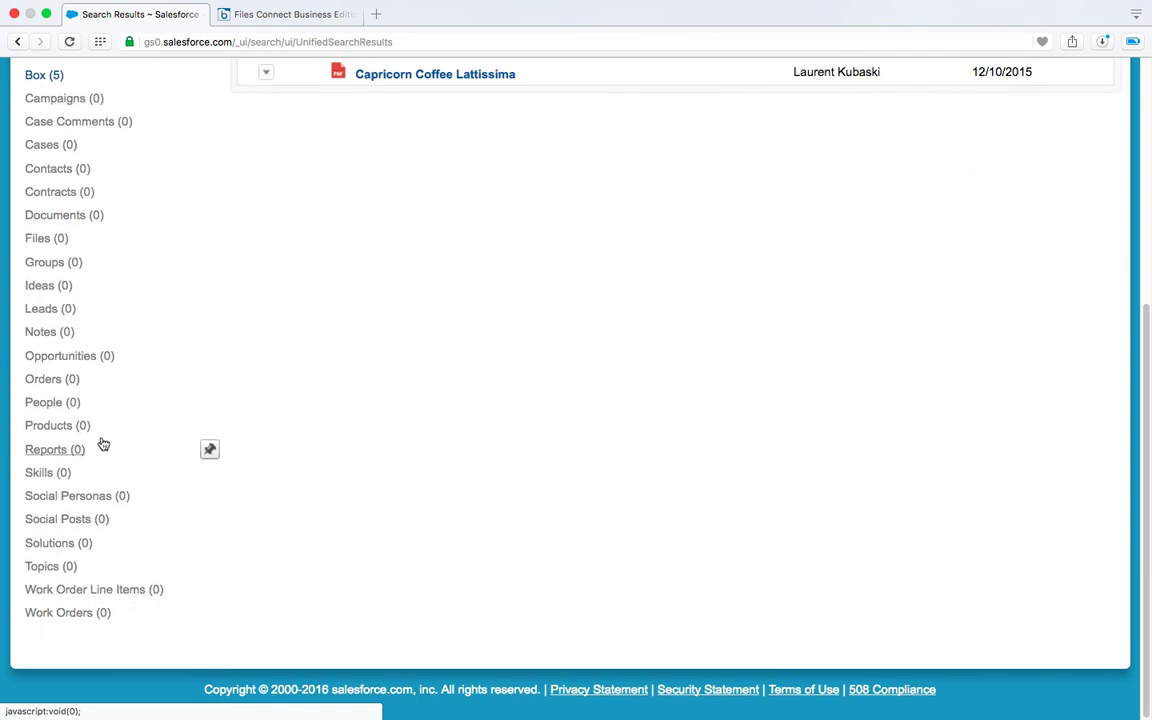
scroll(98, 419, "up", 5)
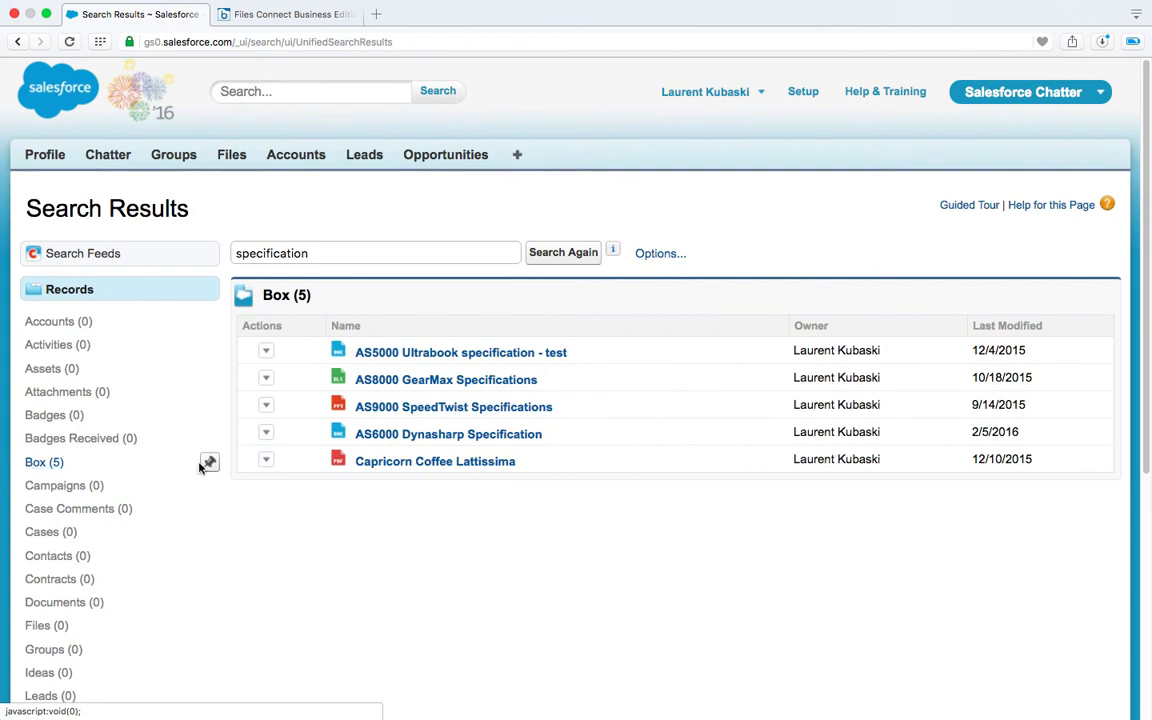
left_click(209, 463)
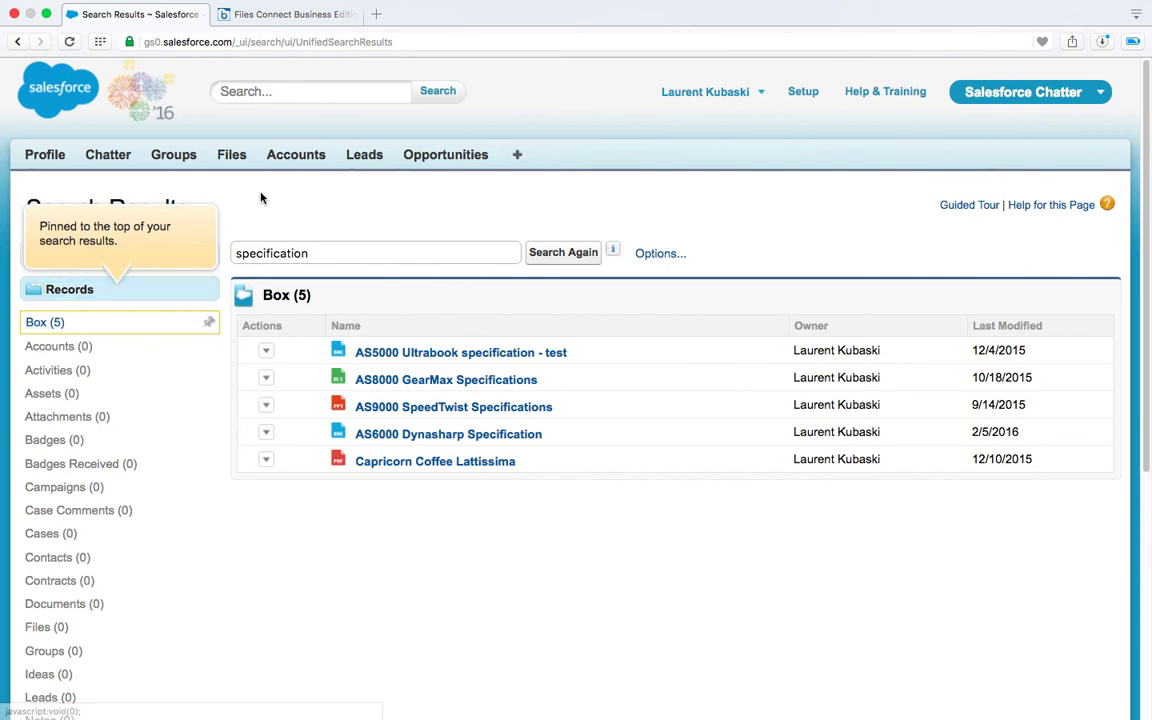
- Repeat the global search for "specification" to check the order of the pinned results
left_click(320, 92)
type("specification")
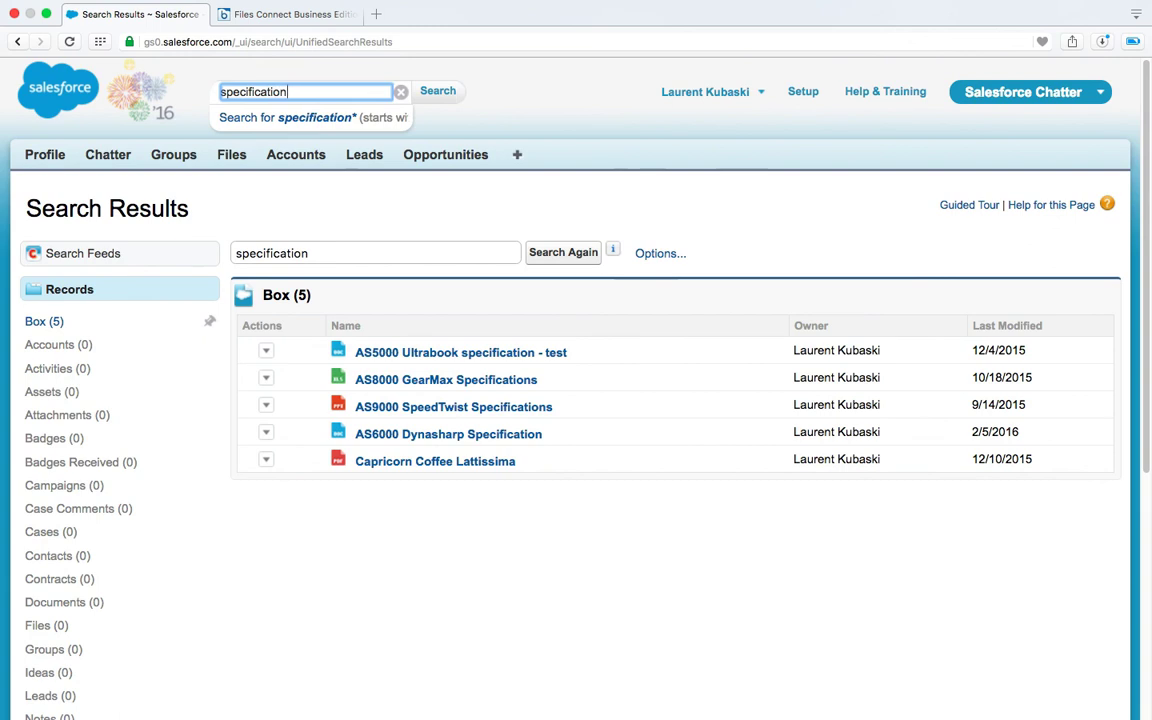
key("Return")
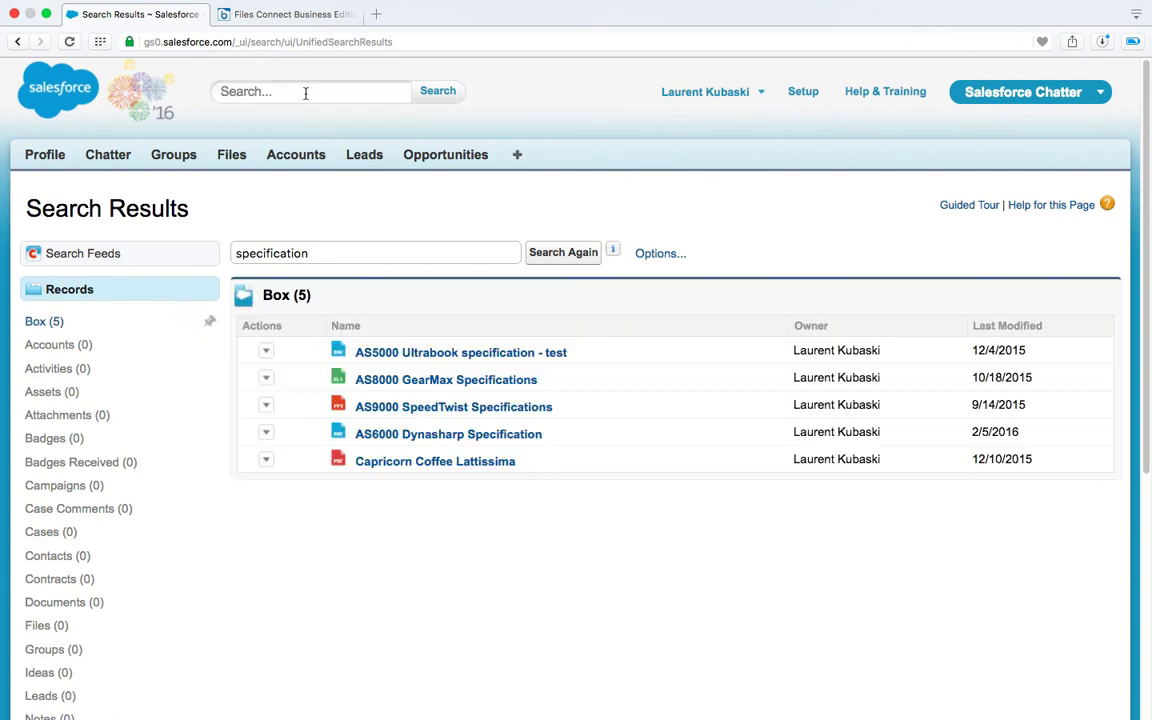
- Open AS6000 Dynasharp Specification from the search results in Box and look through the document preview
left_click(306, 92)
left_click(358, 201)
left_click(266, 434)
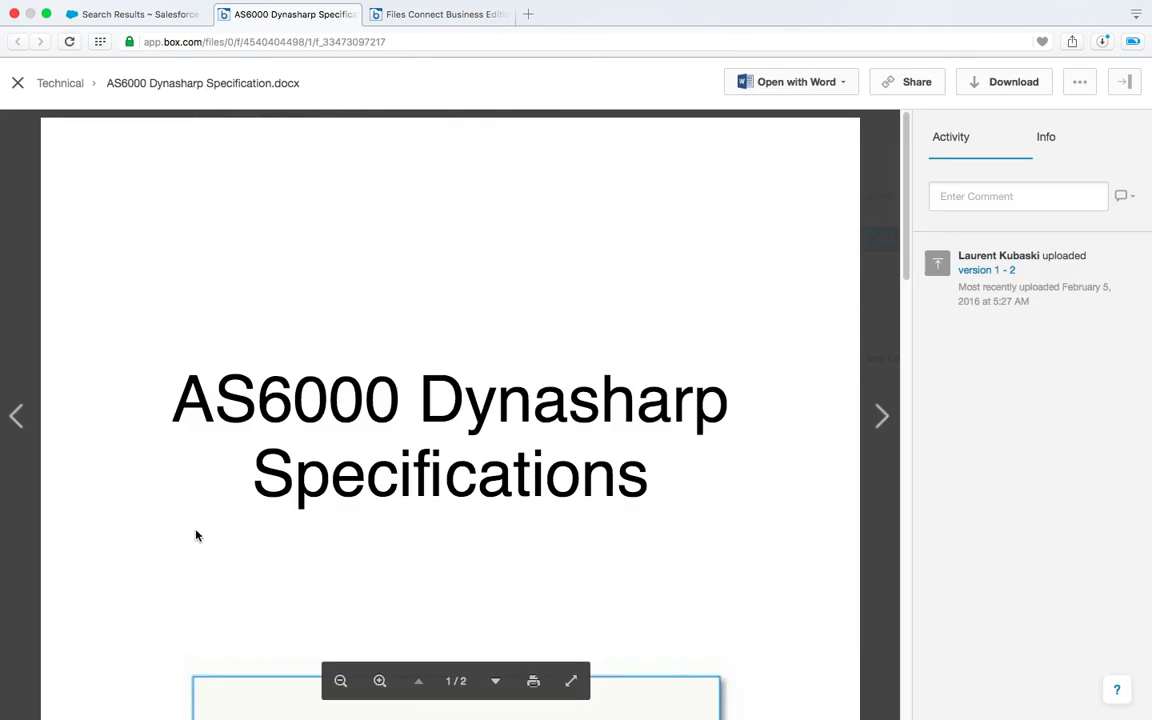
scroll(196, 536, "down", 3)
scroll(196, 536, "up", 3)
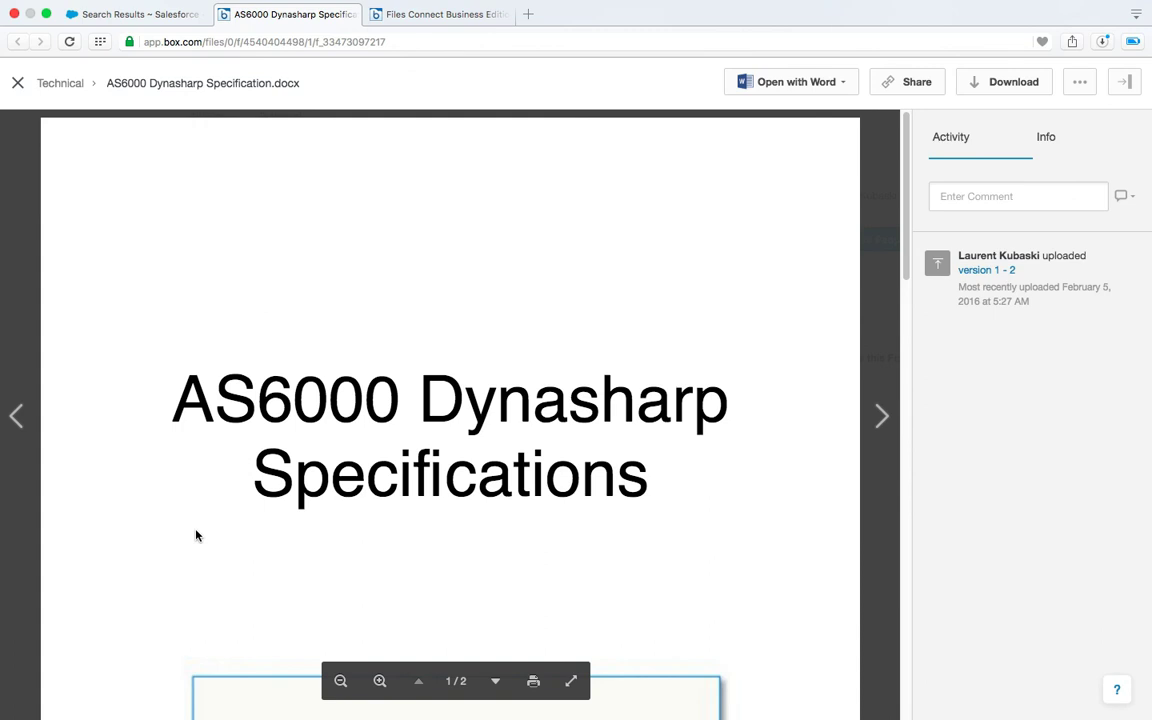